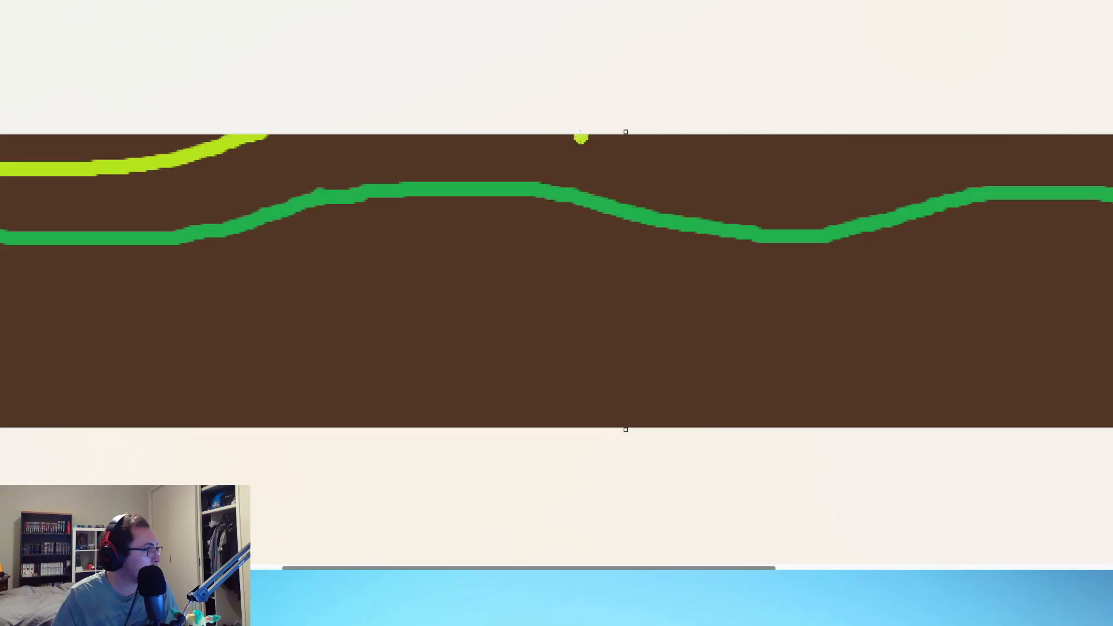
# Step: Extend the wavy lime line above the dark green line from the central hill to the far end of the strip
pyautogui.moveTo(566, 138)
pyautogui.mouseDown()
pyautogui.moveTo(722, 164)
pyautogui.moveTo(883, 167)
pyautogui.moveTo(1023, 139)
pyautogui.moveTo(1112, 138)
pyautogui.mouseUp()
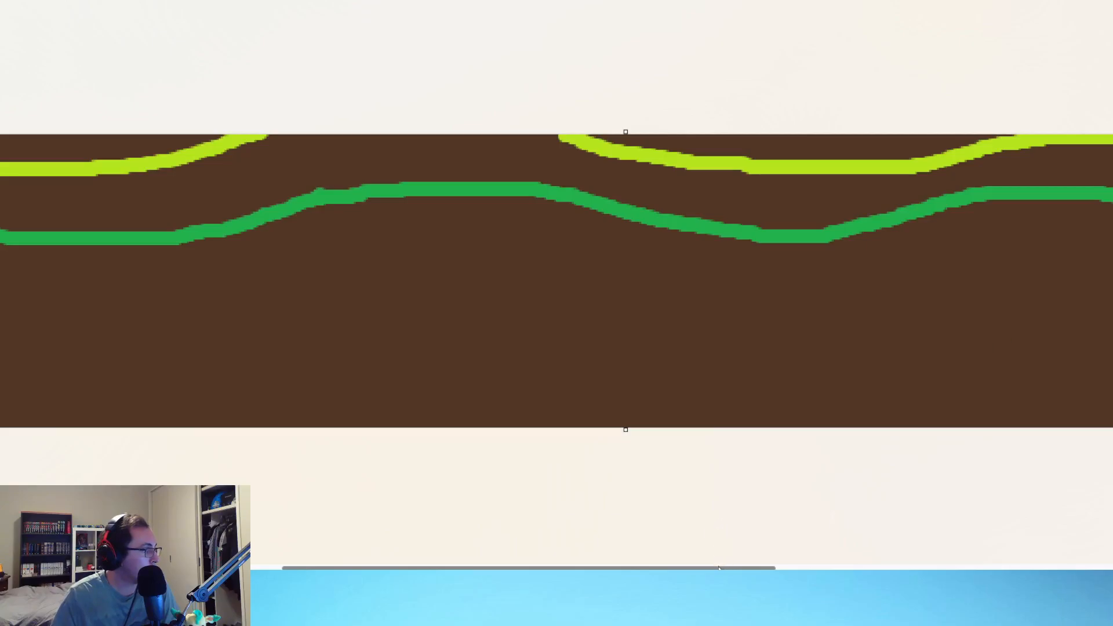
pyautogui.moveTo(719, 568); pyautogui.dragTo(1110, 568)
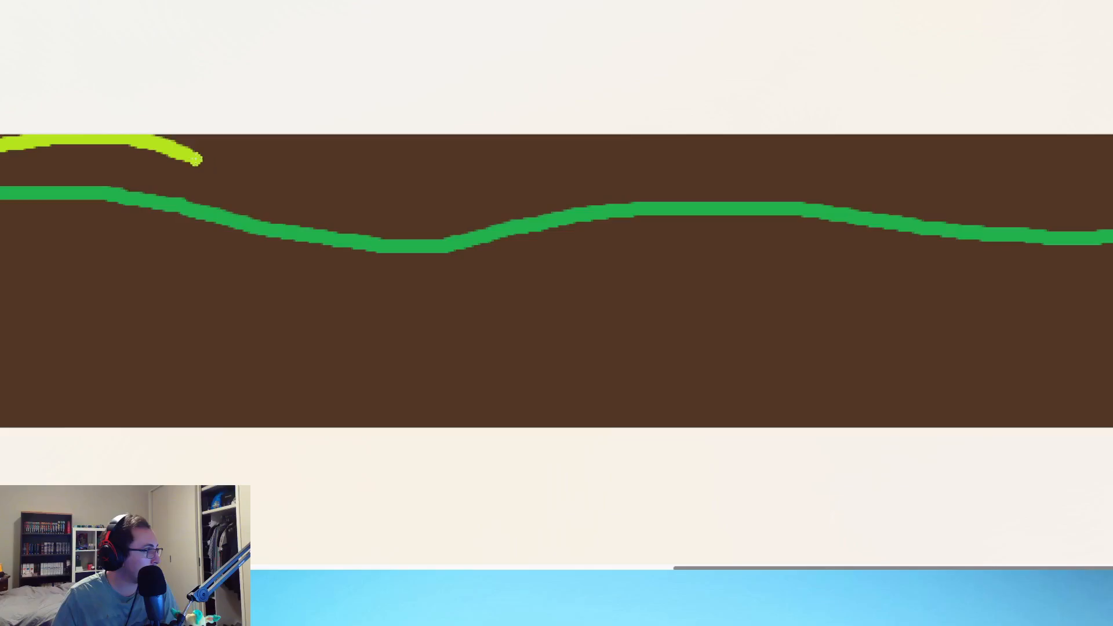
pyautogui.moveTo(193, 158)
pyautogui.mouseDown()
pyautogui.moveTo(452, 174)
pyautogui.moveTo(641, 149)
pyautogui.moveTo(802, 146)
pyautogui.moveTo(1110, 168)
pyautogui.mouseUp()
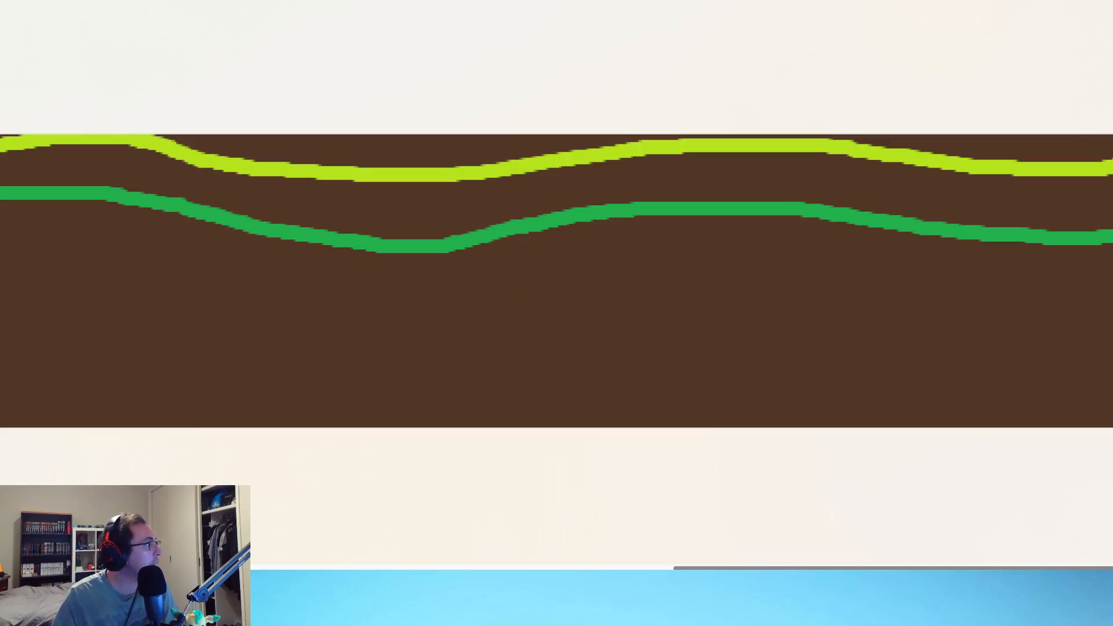
# Step: Fill the areas above the lime line with lime and the band between the two lines with dark green
pyautogui.keyDown('ctrl'); pyautogui.scroll(-4, 544, 234); pyautogui.keyUp('ctrl')
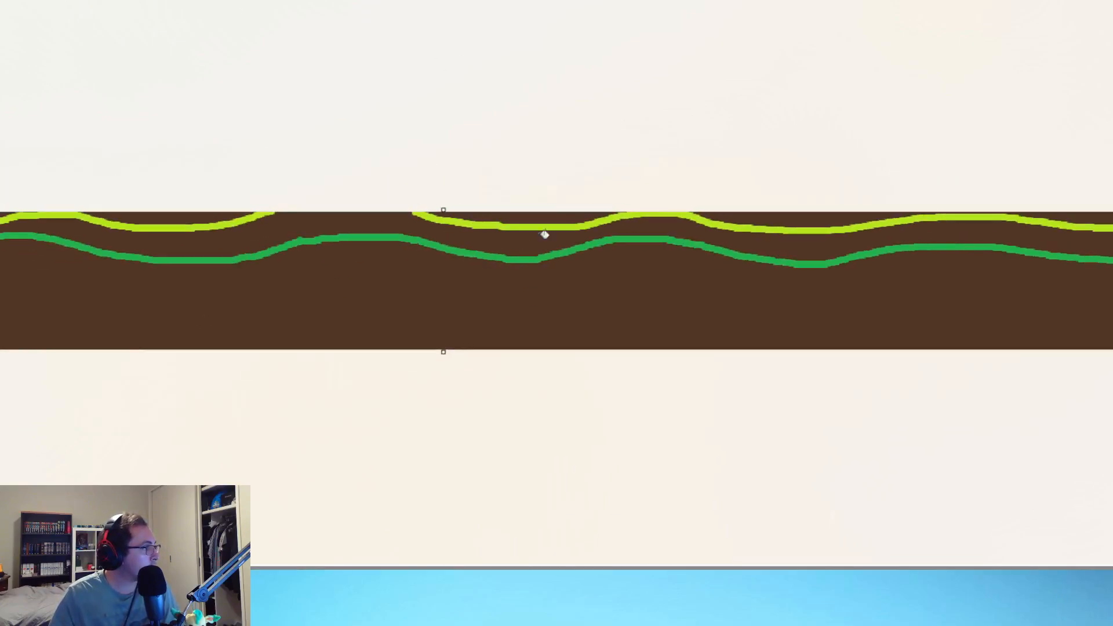
pyautogui.click(325, 233)
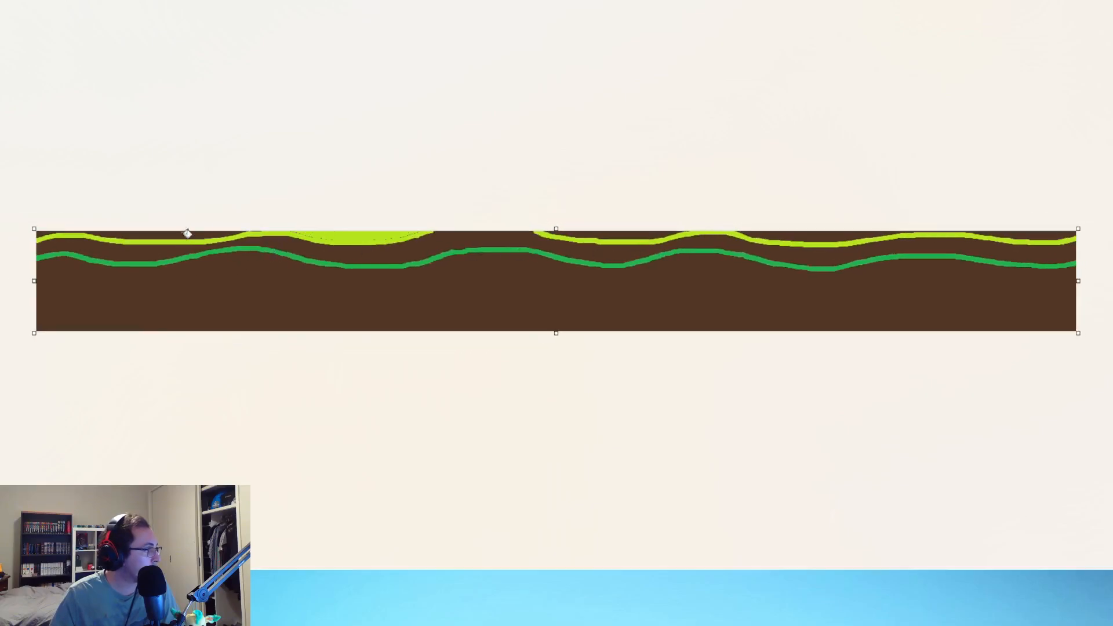
pyautogui.click(190, 235)
pyautogui.click(649, 232)
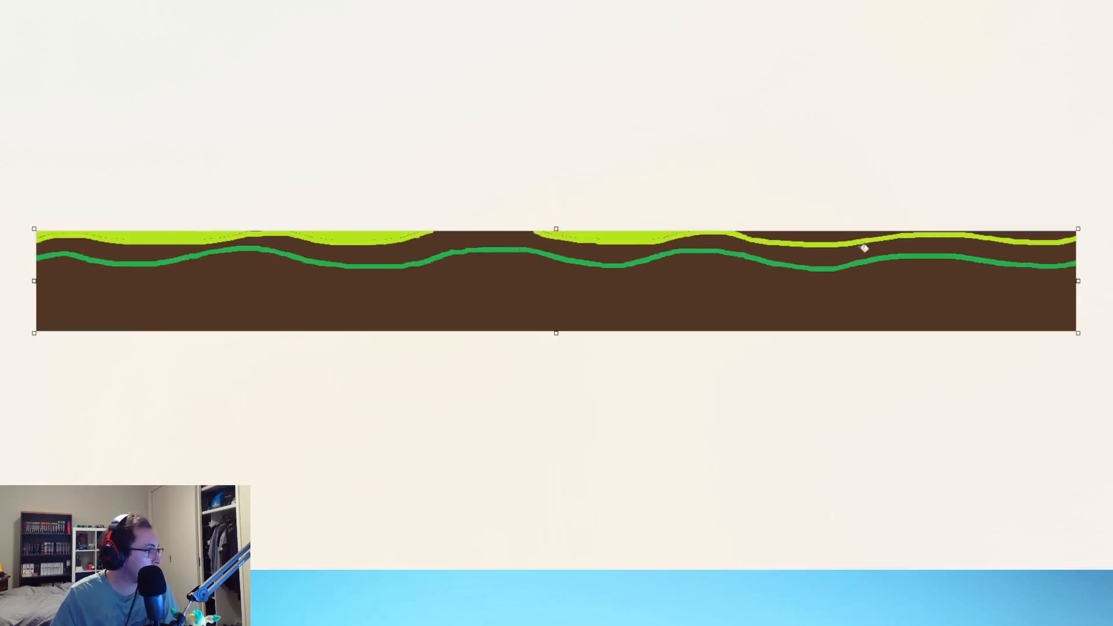
pyautogui.click(816, 230)
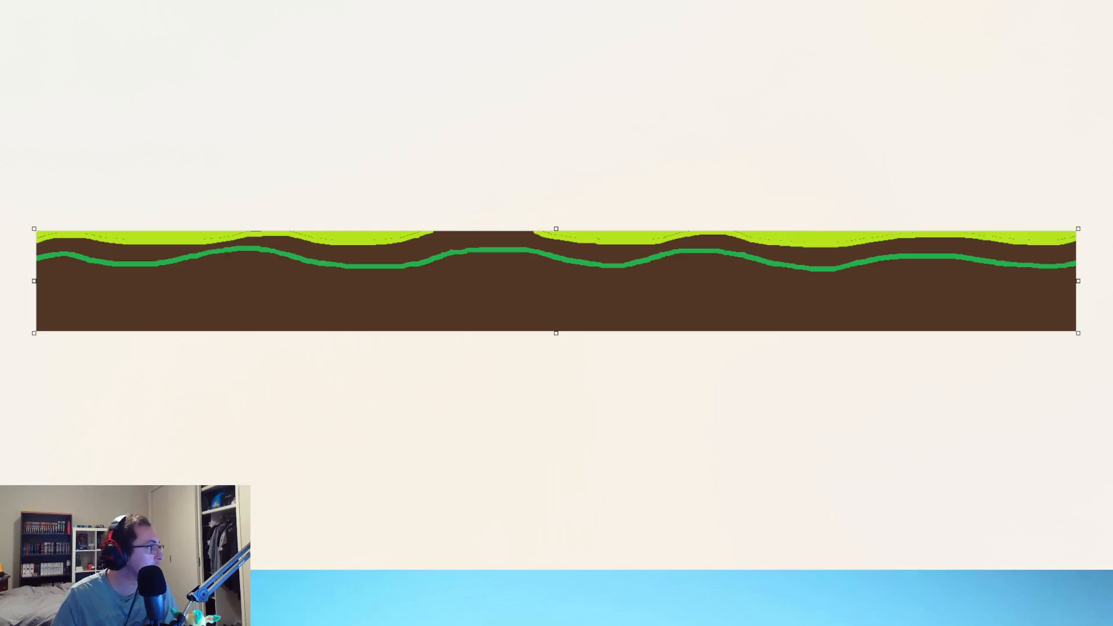
pyautogui.click(443, 245)
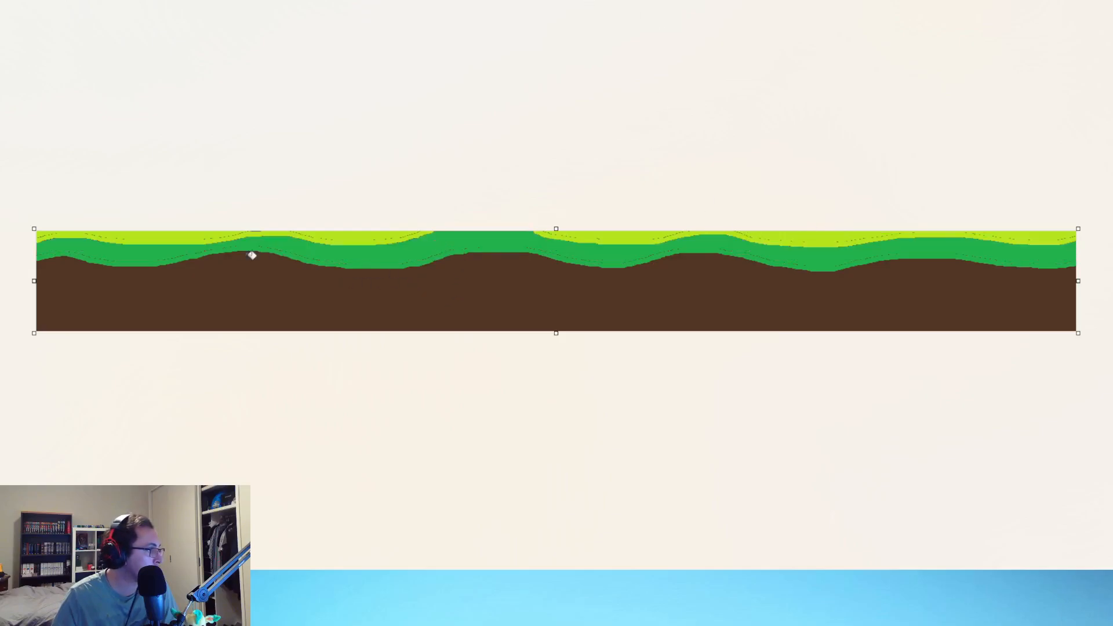
# Step: Paint over the brown specks in the dark green band across the first part and middle of the strip
pyautogui.keyDown('ctrl'); pyautogui.scroll(1, 232, 280); pyautogui.keyUp('ctrl')
pyautogui.keyDown('ctrl'); pyautogui.scroll(1, 189, 304); pyautogui.keyUp('ctrl')
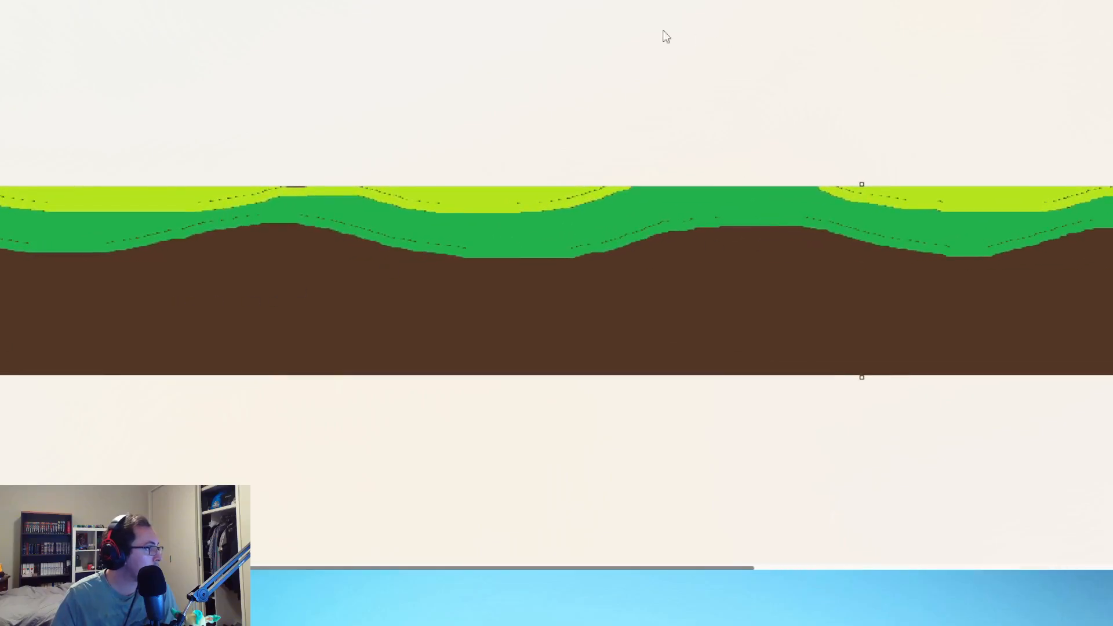
pyautogui.keyDown('ctrl'); pyautogui.scroll(1, 191, 342); pyautogui.keyUp('ctrl')
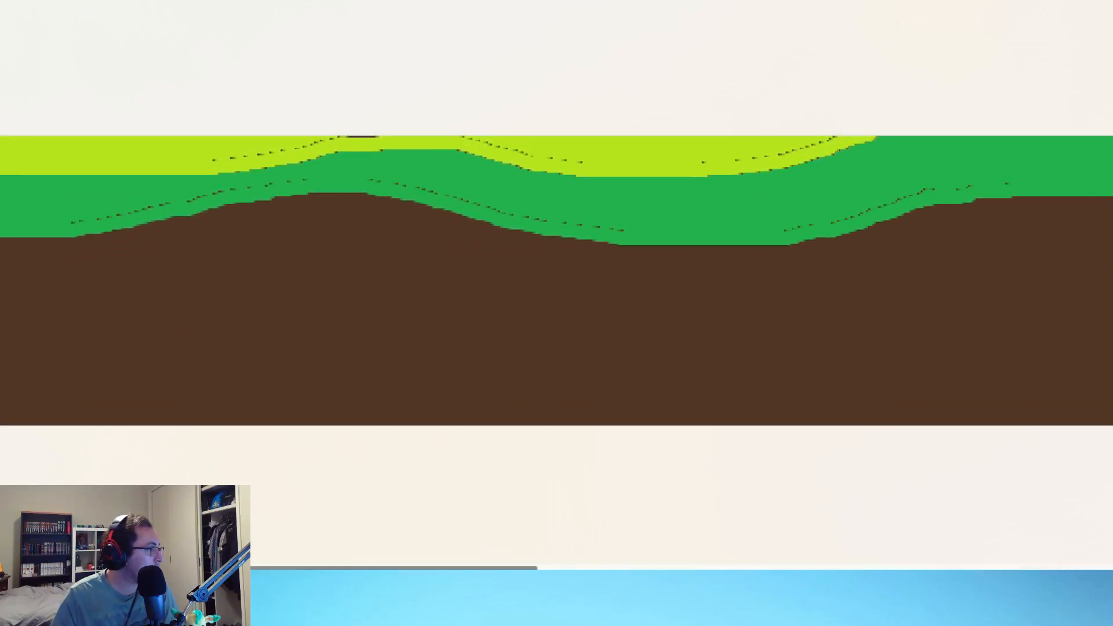
pyautogui.hscroll(-5, 291, 561)
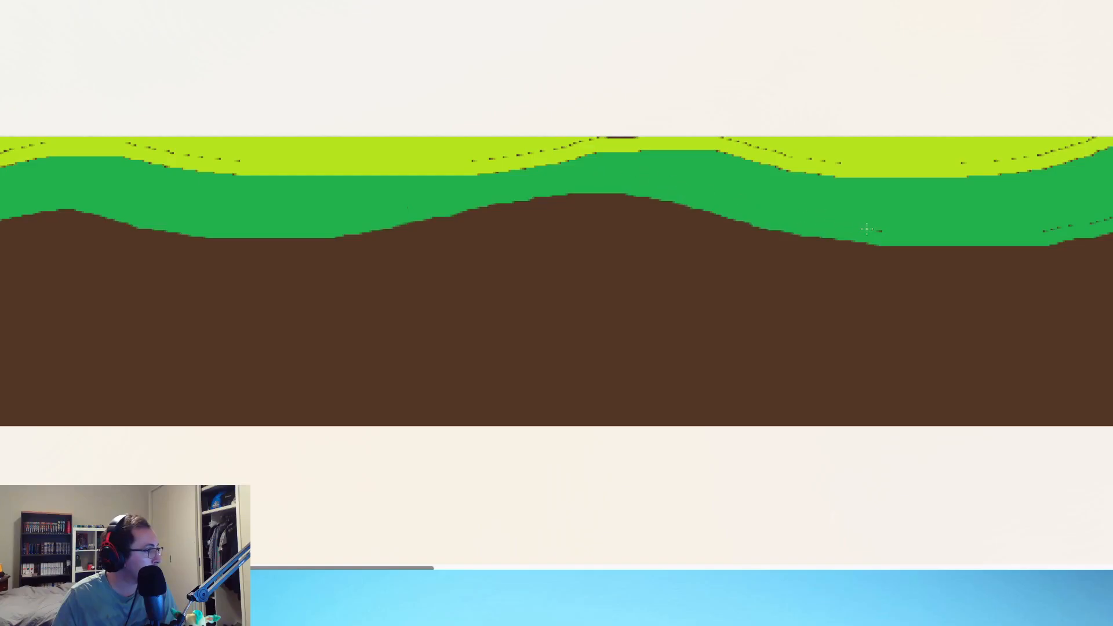
pyautogui.moveTo(342, 568); pyautogui.dragTo(721, 558)
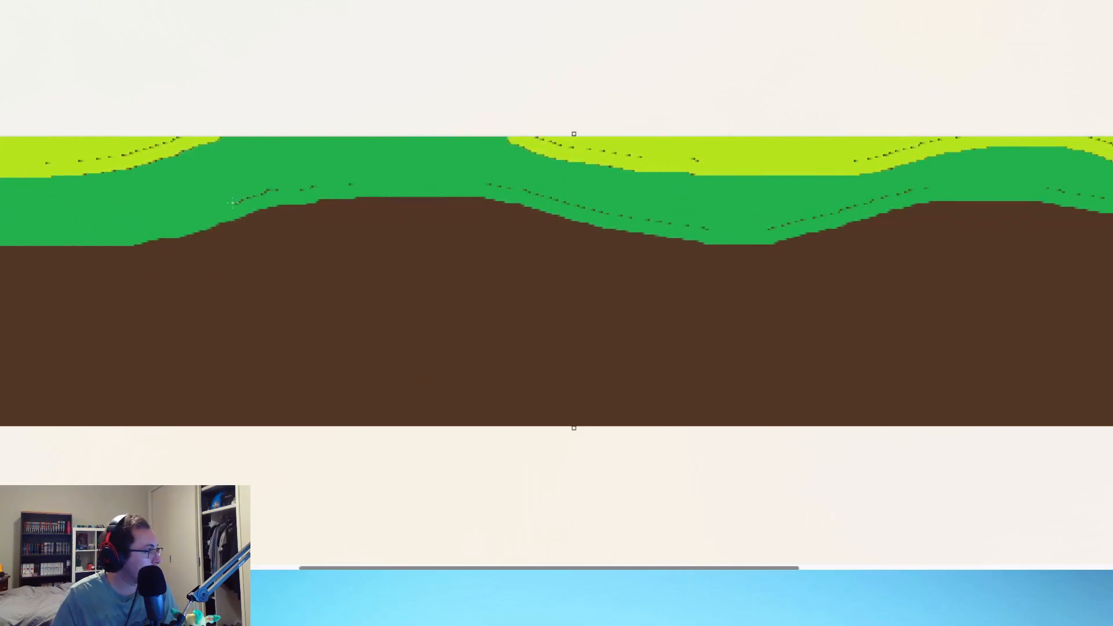
pyautogui.moveTo(232, 203); pyautogui.dragTo(279, 190)
pyautogui.moveTo(870, 207); pyautogui.dragTo(906, 188)
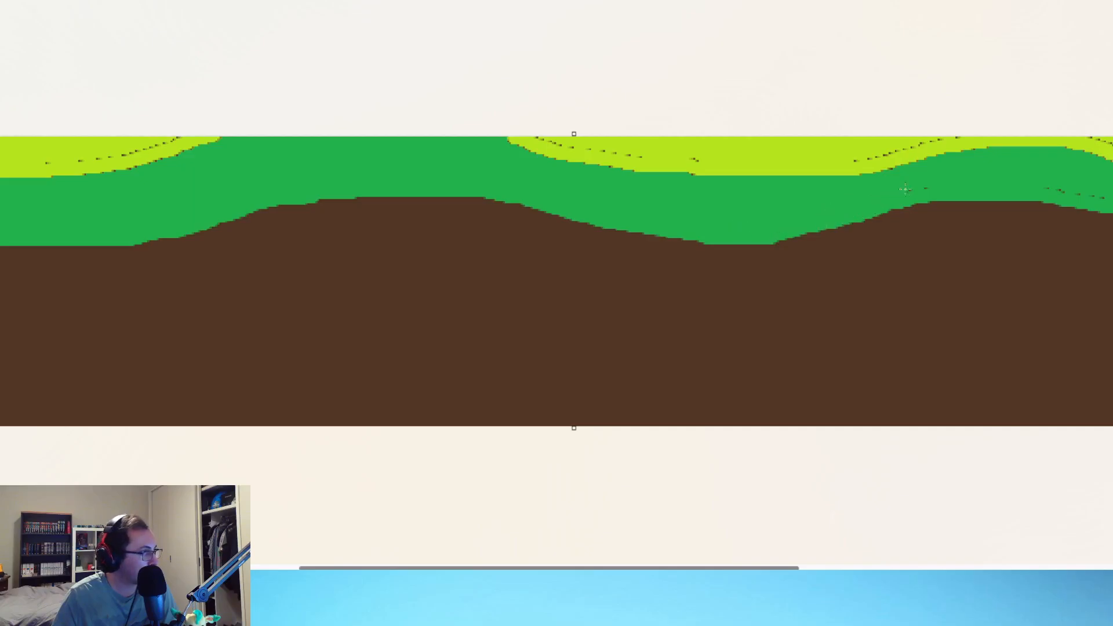
# Step: Paint over the brown specks in both the dark green and lime bands near the strip's far end
pyautogui.moveTo(667, 567); pyautogui.dragTo(1024, 560)
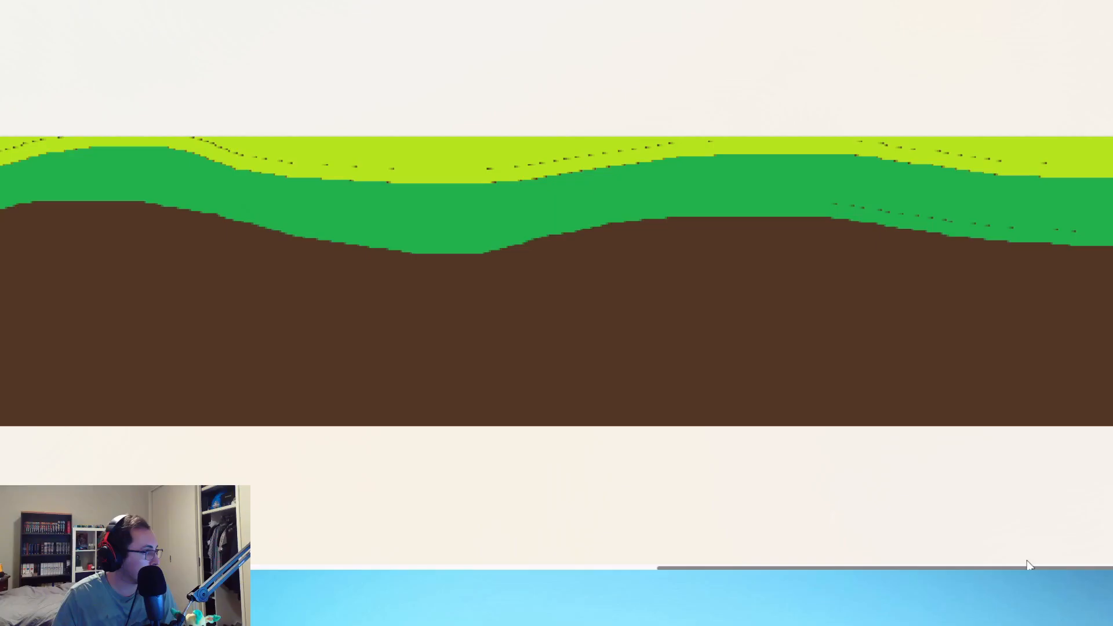
pyautogui.moveTo(980, 567); pyautogui.dragTo(1001, 567)
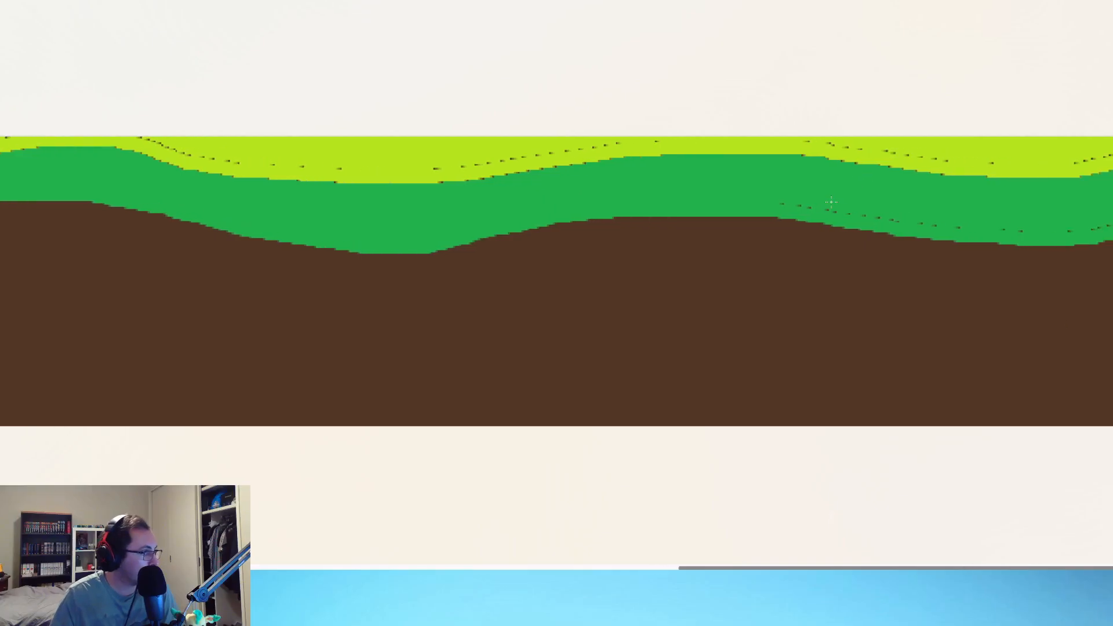
pyautogui.moveTo(784, 202); pyautogui.dragTo(944, 228)
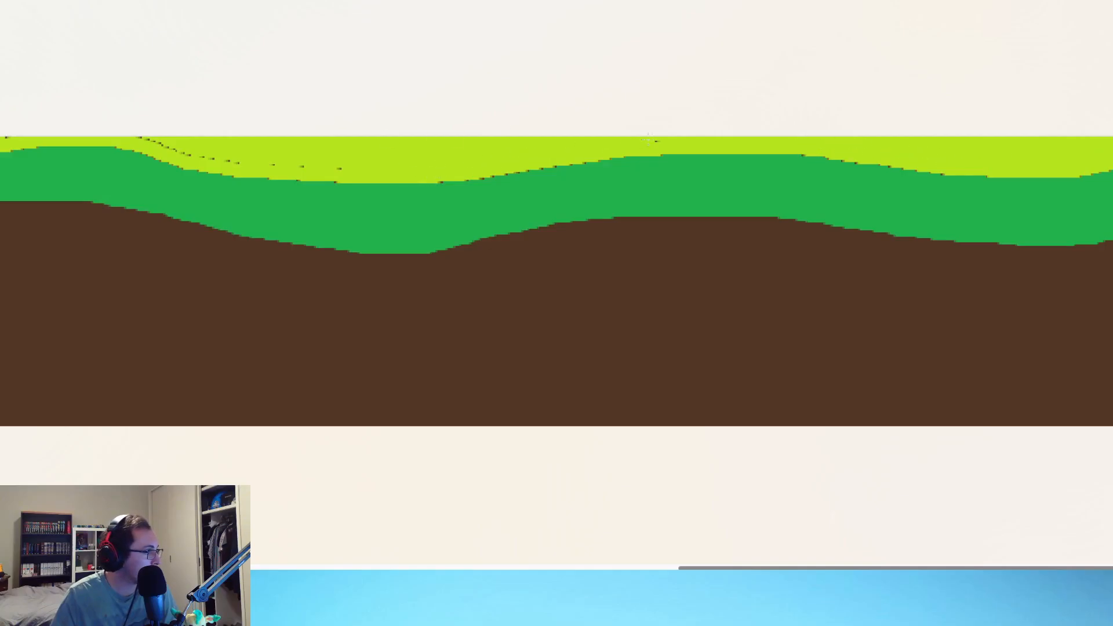
# Step: Cover the specks in the middle lime areas and join the lime areas with a thin strip over the central hill
pyautogui.moveTo(855, 567); pyautogui.dragTo(656, 542)
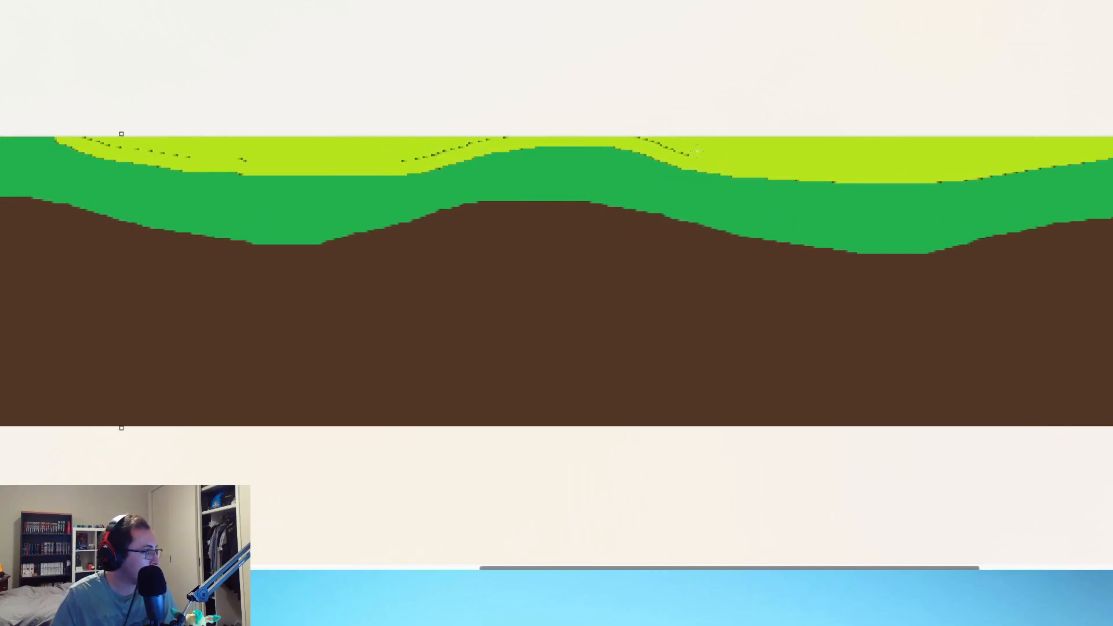
pyautogui.moveTo(697, 152); pyautogui.dragTo(640, 138)
pyautogui.moveTo(782, 568); pyautogui.dragTo(592, 559)
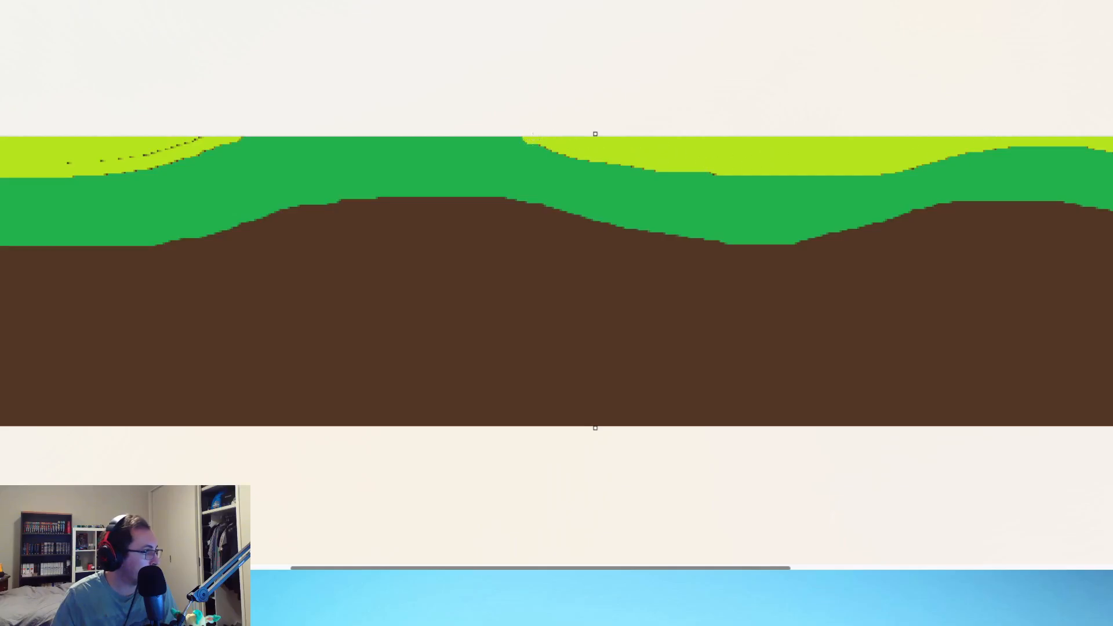
pyautogui.moveTo(531, 137)
pyautogui.mouseDown()
pyautogui.moveTo(558, 148)
pyautogui.moveTo(307, 128)
pyautogui.moveTo(234, 138)
pyautogui.mouseUp()
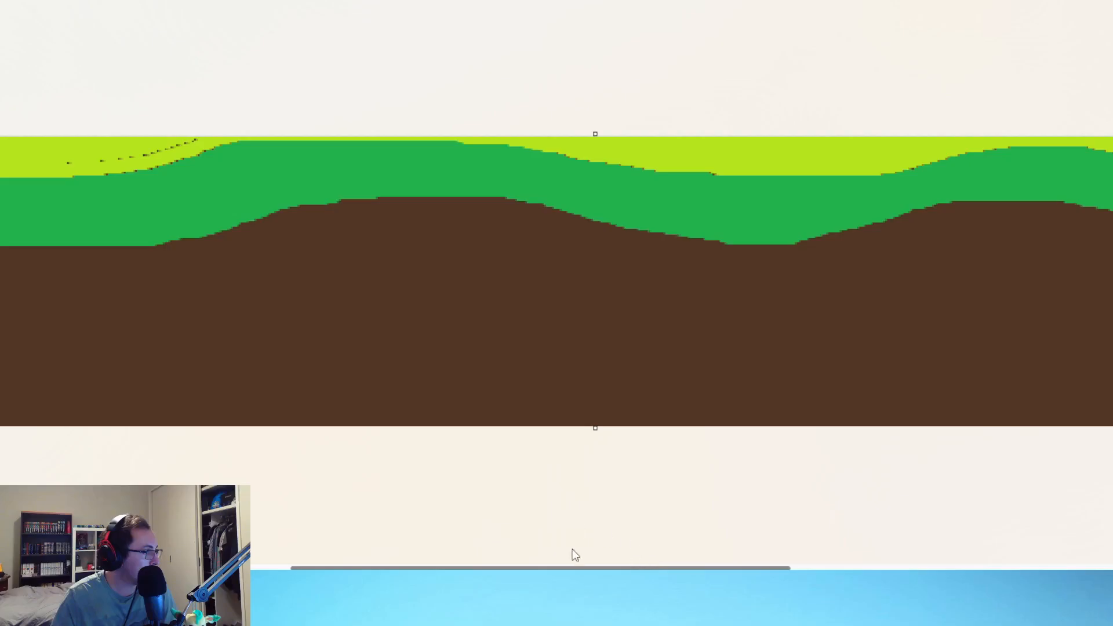
pyautogui.moveTo(577, 568); pyautogui.dragTo(422, 568)
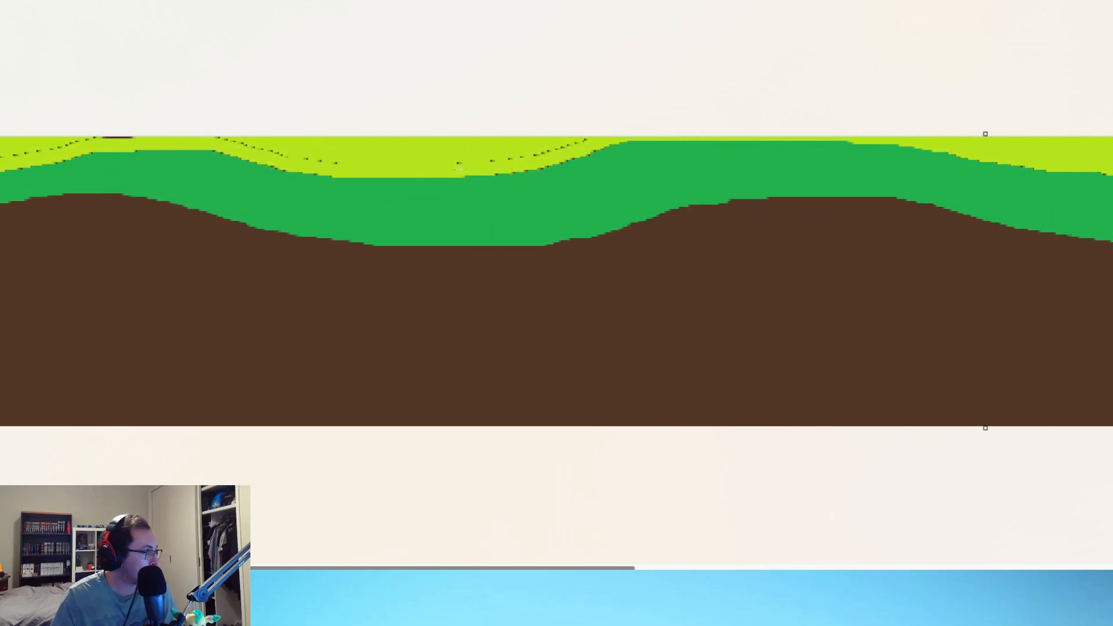
pyautogui.moveTo(512, 171)
pyautogui.mouseDown()
pyautogui.moveTo(733, 141)
pyautogui.moveTo(910, 150)
pyautogui.moveTo(1110, 180)
pyautogui.mouseUp()
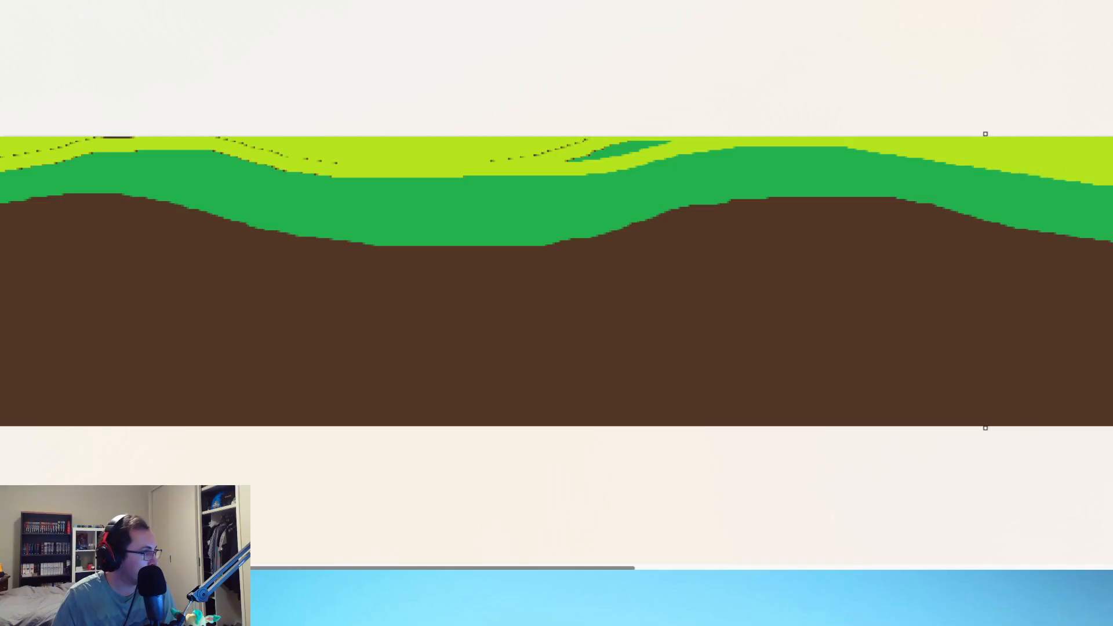
pyautogui.moveTo(562, 569); pyautogui.dragTo(641, 569)
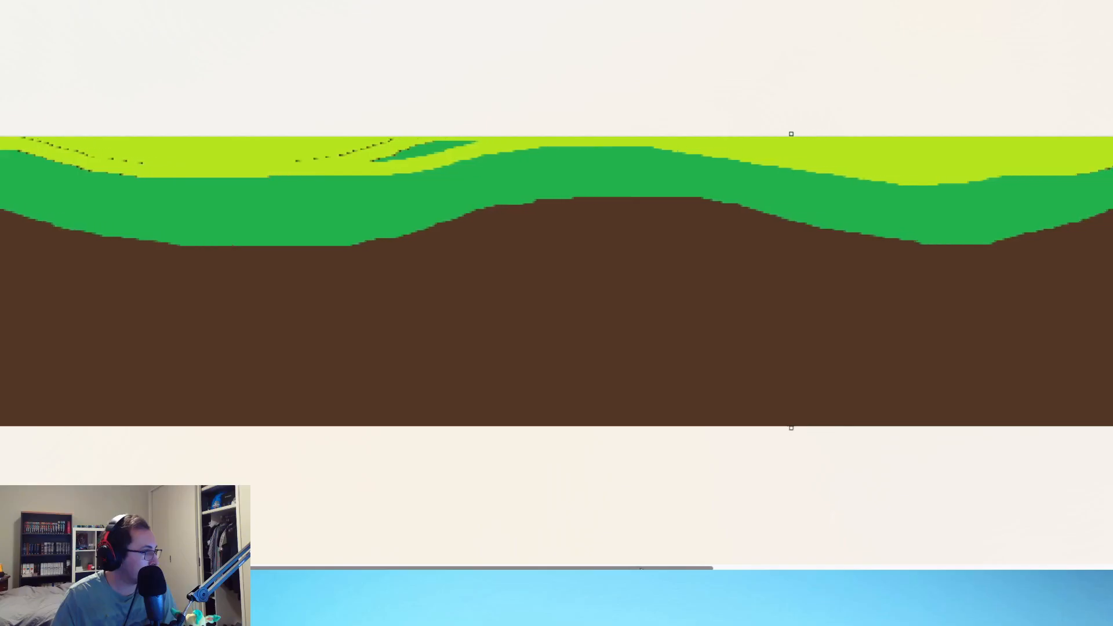
pyautogui.moveTo(259, 170)
pyautogui.mouseDown()
pyautogui.moveTo(508, 144)
pyautogui.moveTo(726, 143)
pyautogui.mouseUp()
pyautogui.hotkey('ctrl', 'z')
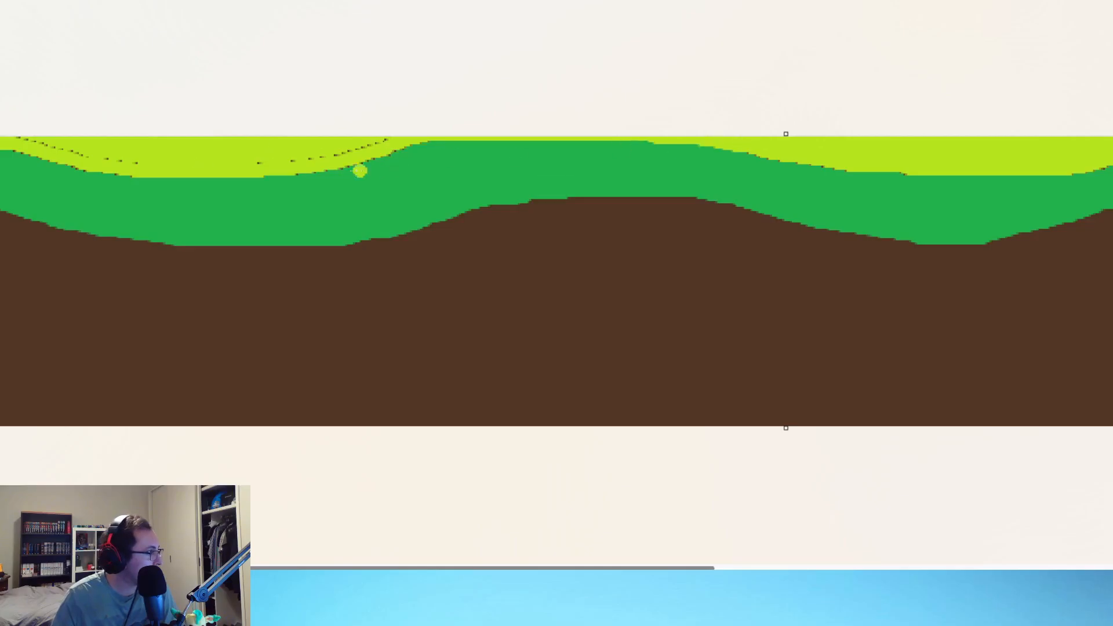
# Step: Thicken the lime band from the valley before the central hill to its crest, covering the green gap and dark specks
pyautogui.moveTo(299, 174)
pyautogui.mouseDown()
pyautogui.moveTo(473, 148)
pyautogui.moveTo(673, 141)
pyautogui.mouseUp()
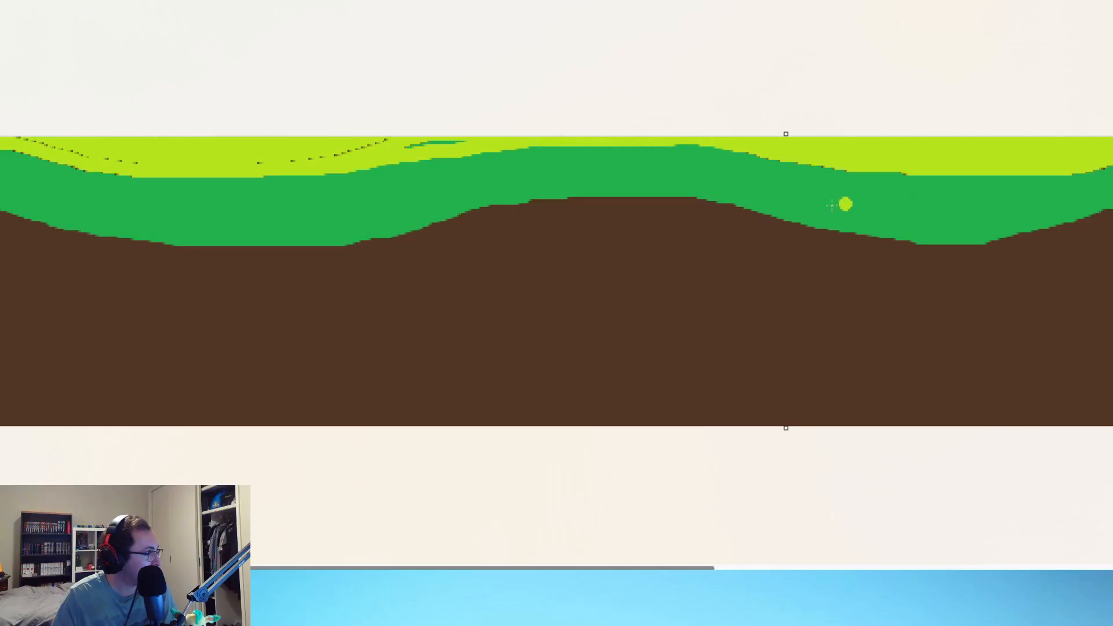
pyautogui.moveTo(464, 144); pyautogui.dragTo(389, 141)
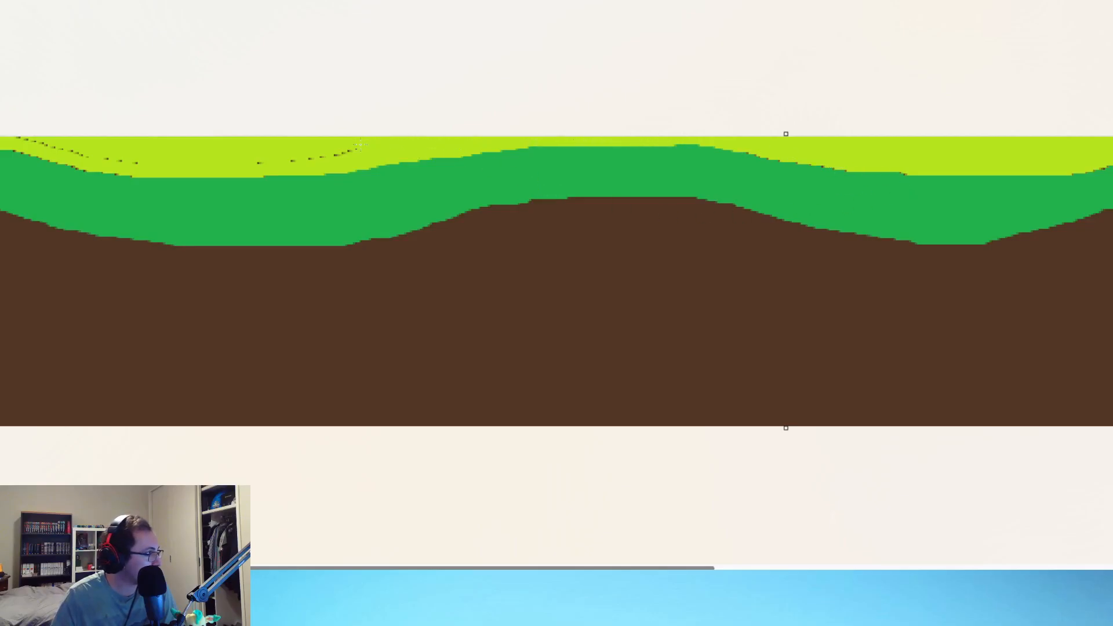
pyautogui.moveTo(181, 180); pyautogui.dragTo(273, 173)
pyautogui.hotkey('ctrl', 'z')
pyautogui.moveTo(169, 171)
pyautogui.mouseDown()
pyautogui.moveTo(298, 175)
pyautogui.moveTo(448, 149)
pyautogui.mouseUp()
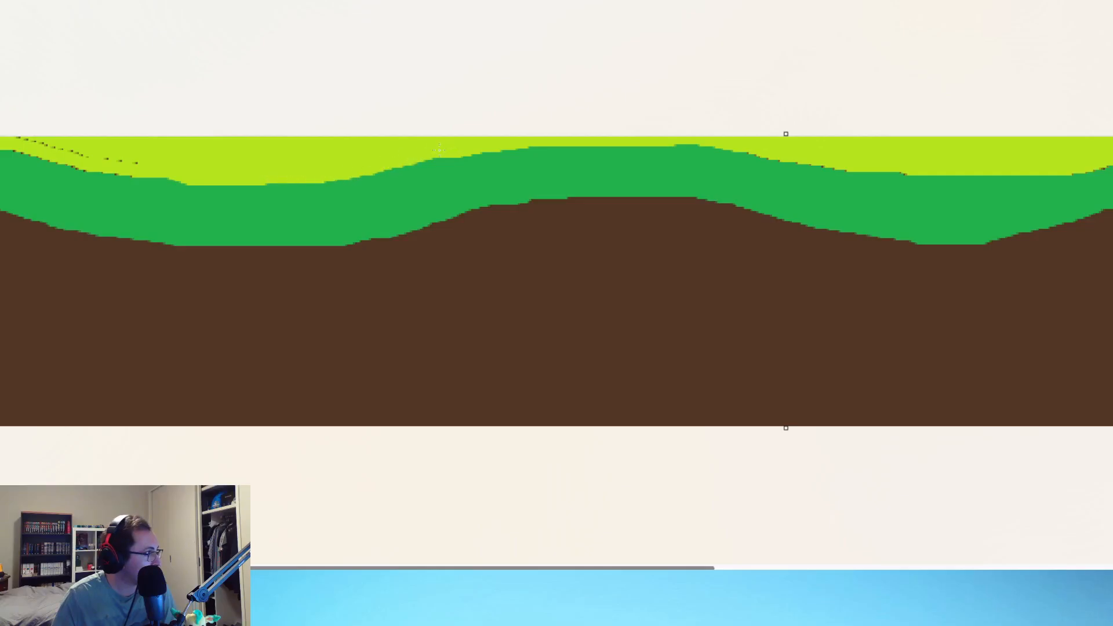
# Step: Paint over the remaining dark specks inside the lime band toward the strip's starting end
pyautogui.moveTo(550, 570); pyautogui.dragTo(447, 568)
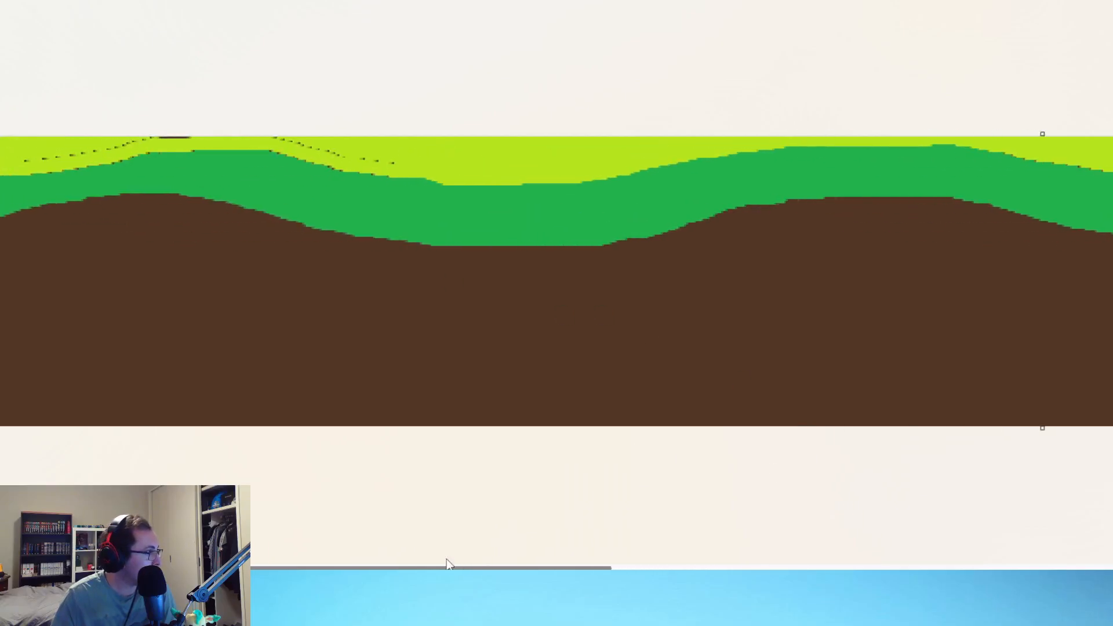
pyautogui.moveTo(426, 172); pyautogui.dragTo(438, 174)
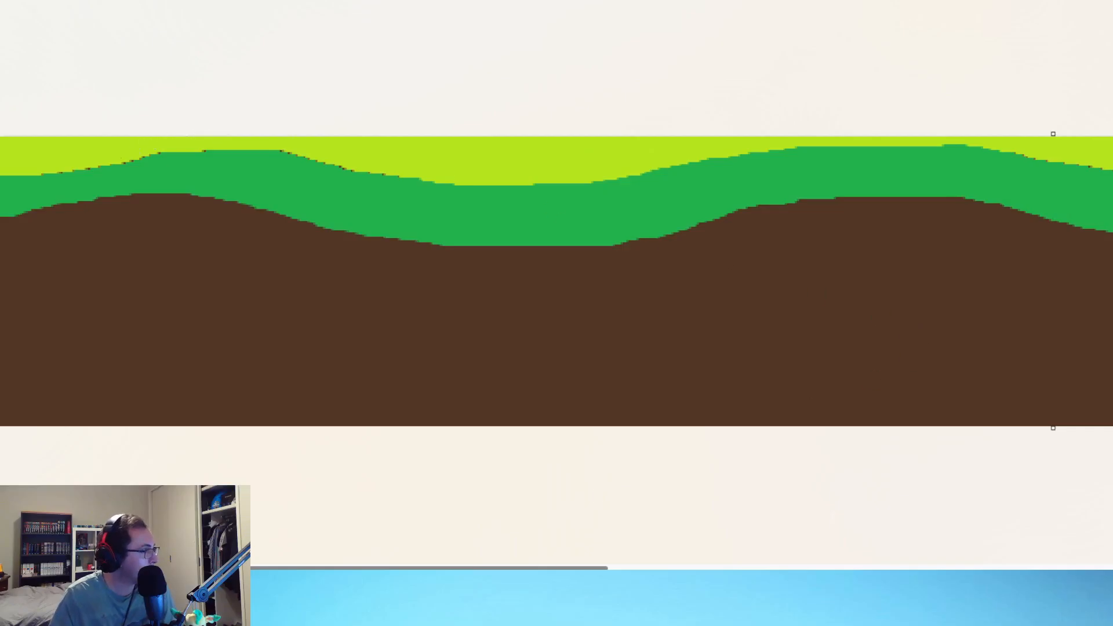
pyautogui.scroll(-3, 658, 481)
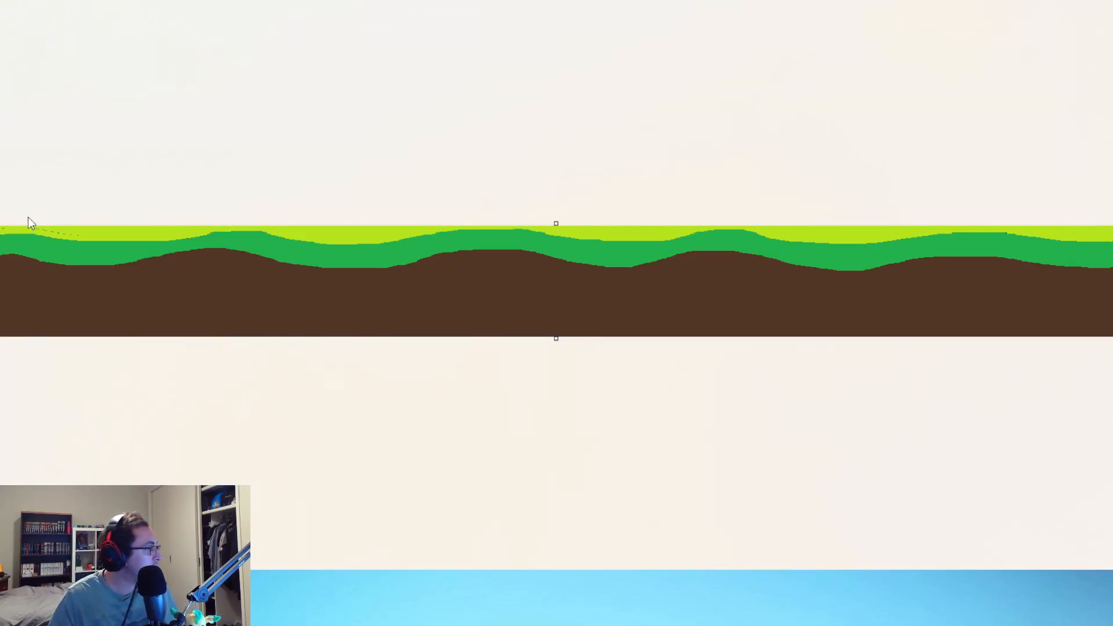
pyautogui.scroll(4, 27, 221)
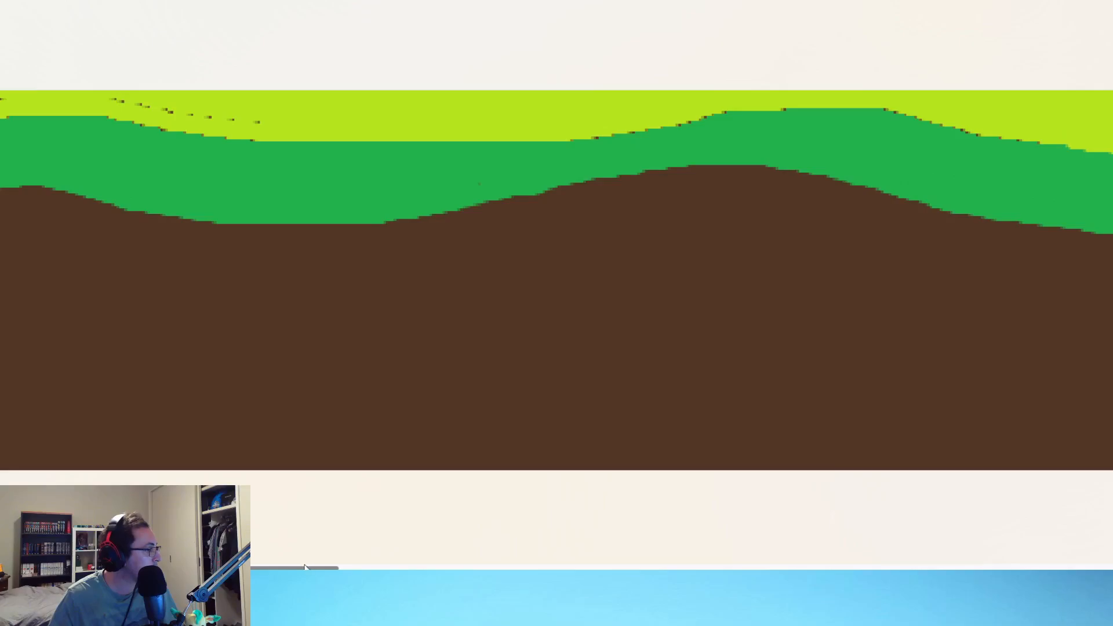
pyautogui.moveTo(305, 567); pyautogui.dragTo(283, 567)
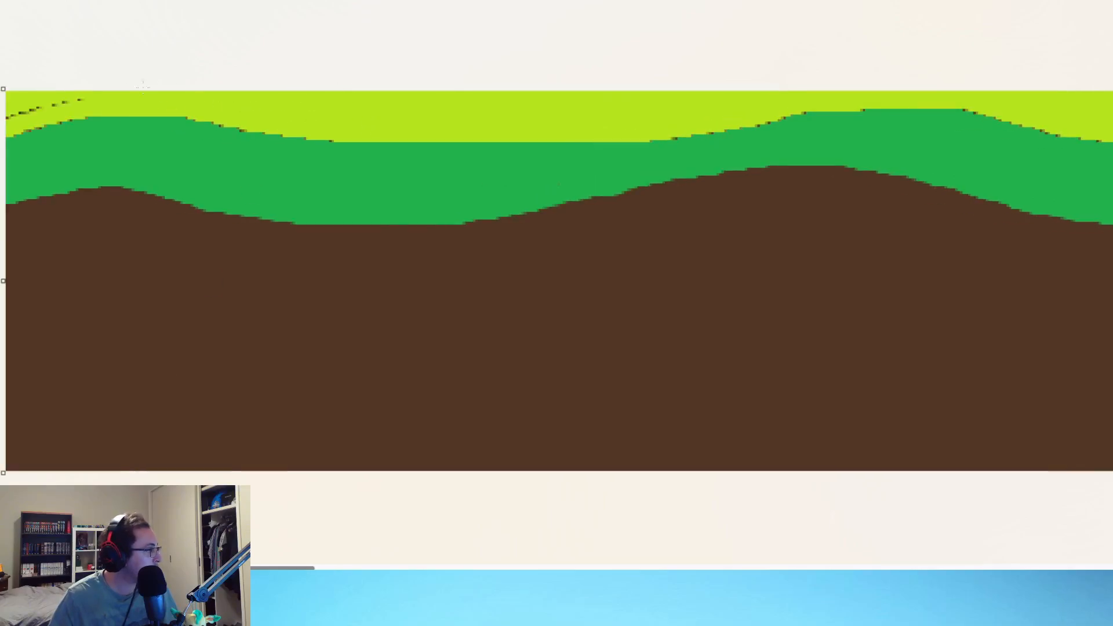
pyautogui.hotkey('ctrl', 'z')
pyautogui.hotkey('ctrl', 'z')
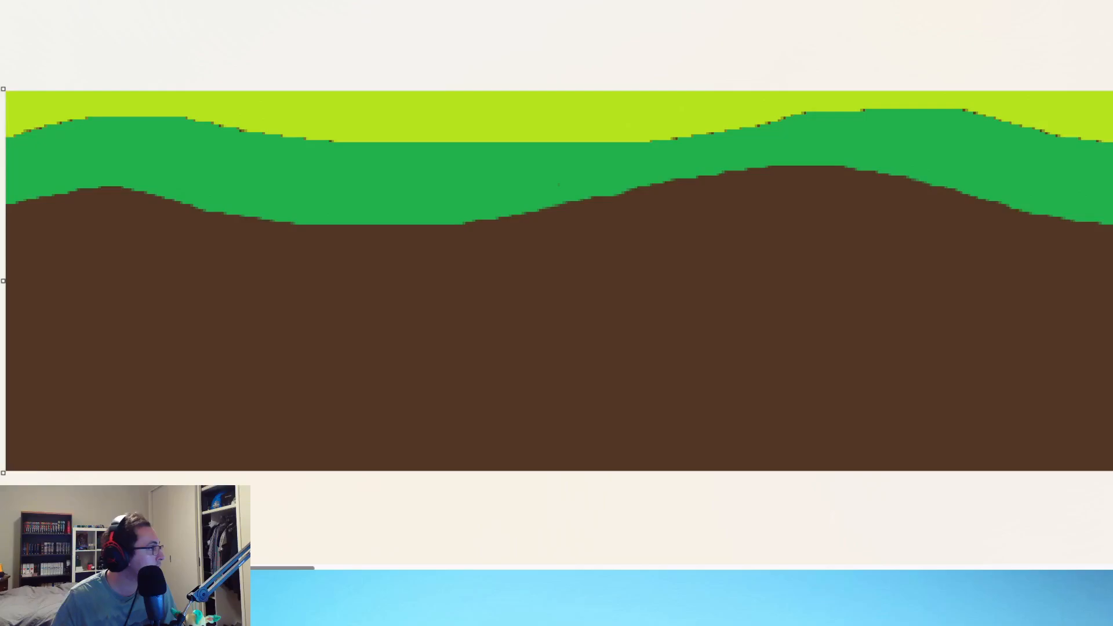
# Step: Fill the lime grass band with bright medium green and paint over its leftover specks from the strip's starting end across the first hills
pyautogui.click(300, 96)
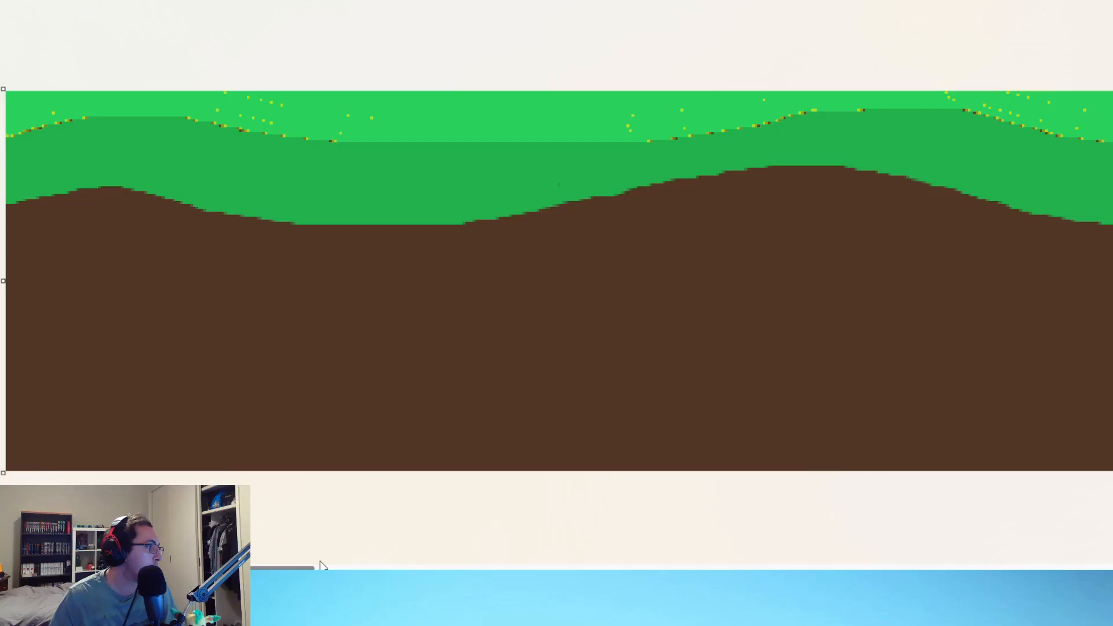
pyautogui.moveTo(290, 568)
pyautogui.mouseDown()
pyautogui.moveTo(1108, 568)
pyautogui.moveTo(290, 568)
pyautogui.mouseUp()
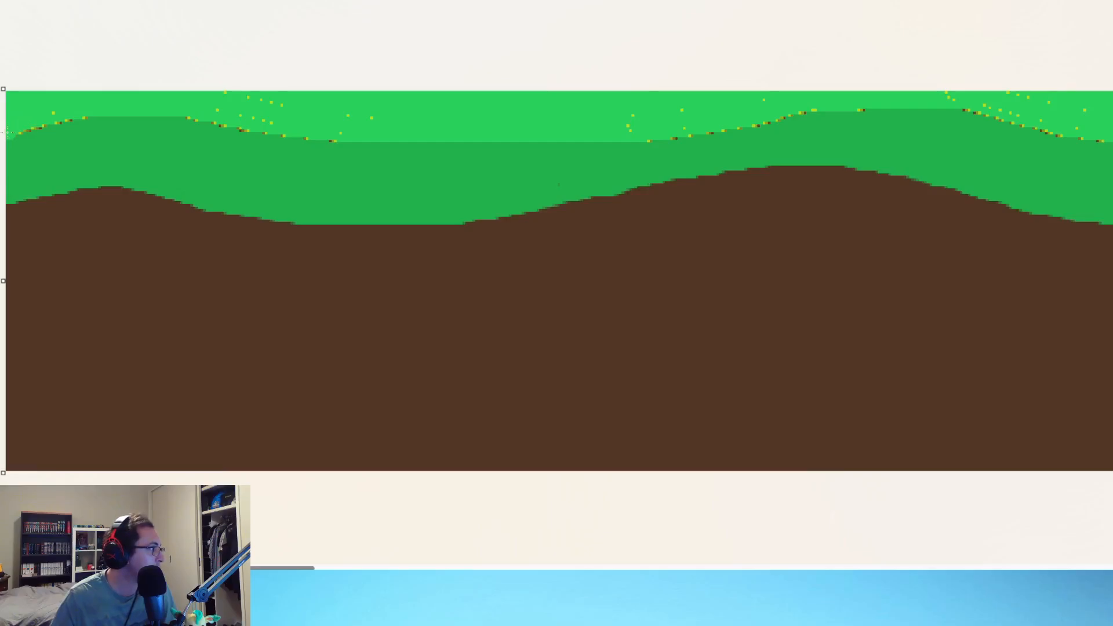
pyautogui.moveTo(7, 132)
pyautogui.mouseDown()
pyautogui.moveTo(220, 113)
pyautogui.moveTo(293, 137)
pyautogui.moveTo(388, 140)
pyautogui.mouseUp()
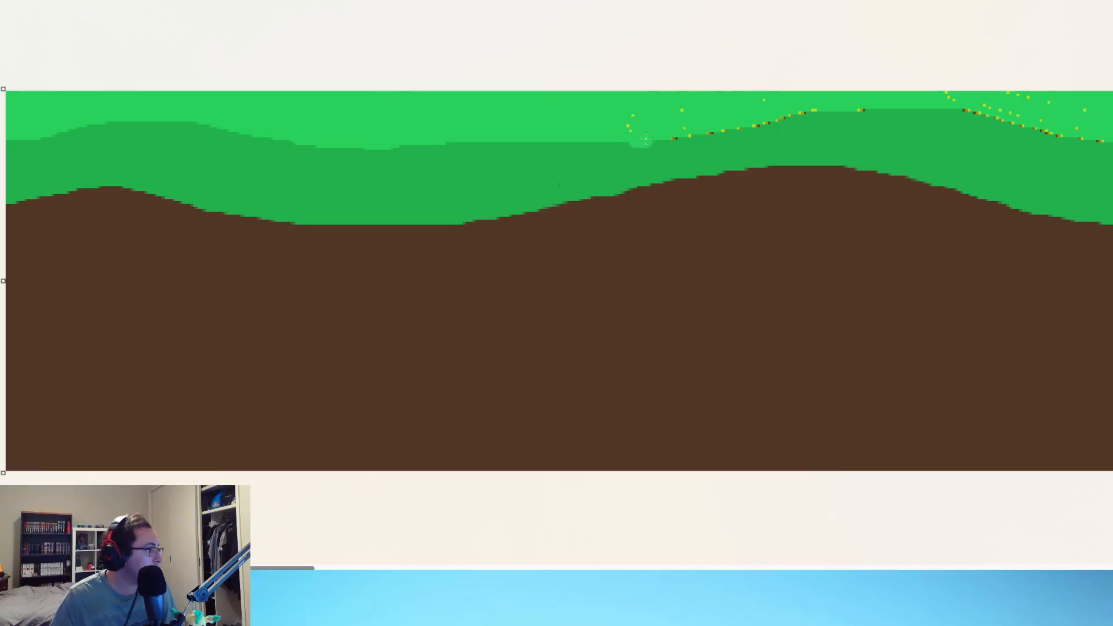
pyautogui.moveTo(638, 133)
pyautogui.mouseDown()
pyautogui.moveTo(918, 111)
pyautogui.moveTo(1030, 116)
pyautogui.moveTo(1110, 144)
pyautogui.mouseUp()
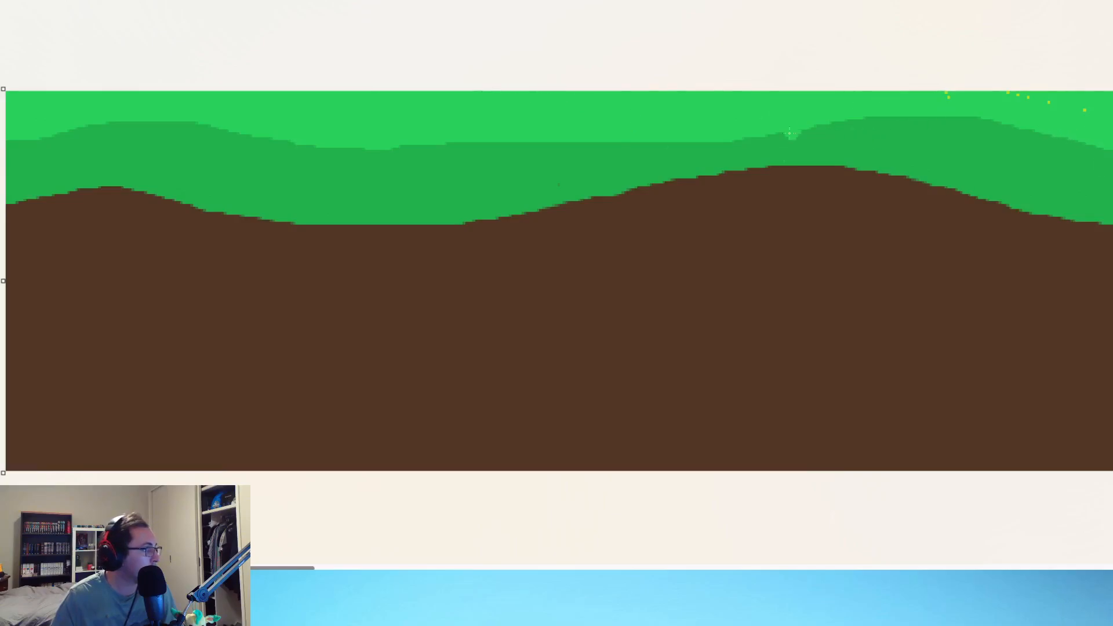
# Step: Paint bright green over the yellow specks in the valley before the central hill and along its rising slope
pyautogui.moveTo(268, 567)
pyautogui.mouseDown()
pyautogui.moveTo(540, 567)
pyautogui.moveTo(456, 567)
pyautogui.mouseUp()
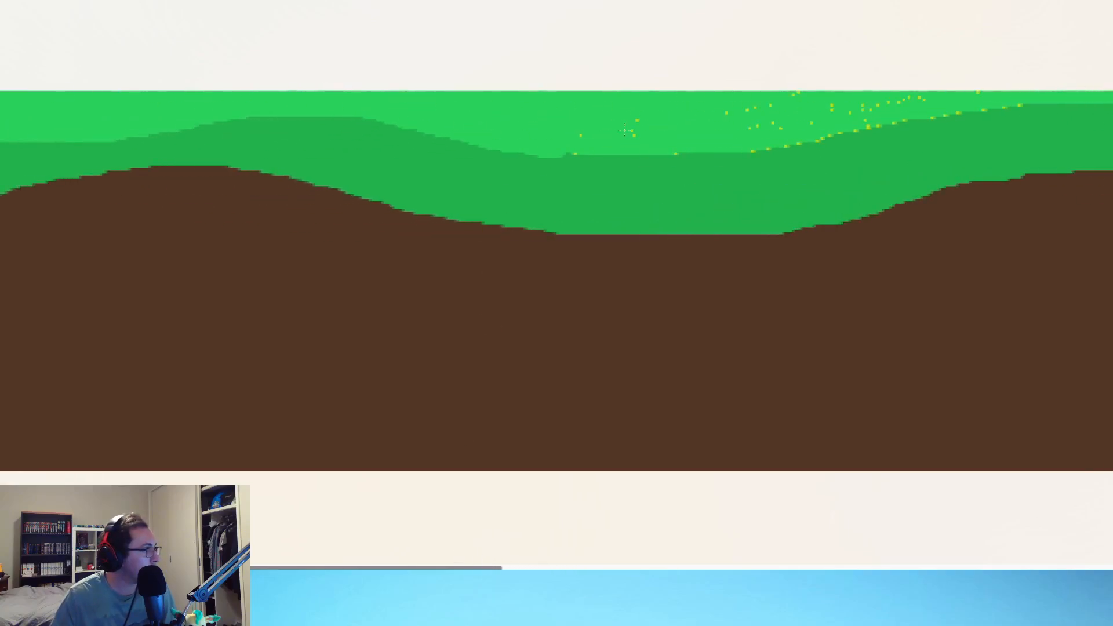
pyautogui.moveTo(566, 149); pyautogui.dragTo(617, 147)
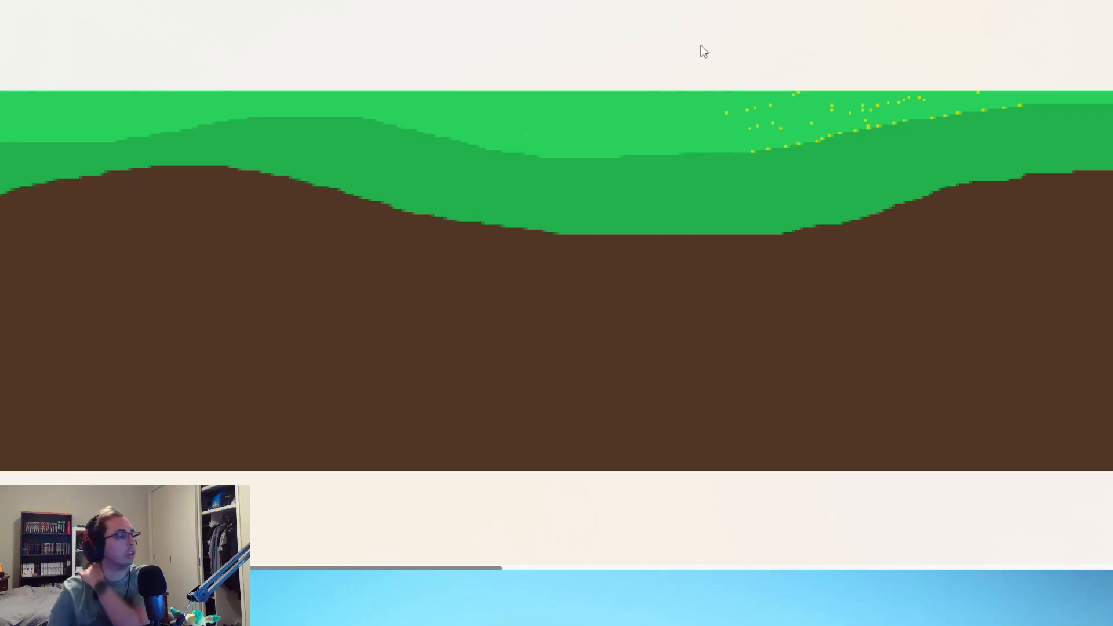
pyautogui.moveTo(724, 110)
pyautogui.mouseDown()
pyautogui.moveTo(827, 103)
pyautogui.moveTo(746, 127)
pyautogui.mouseUp()
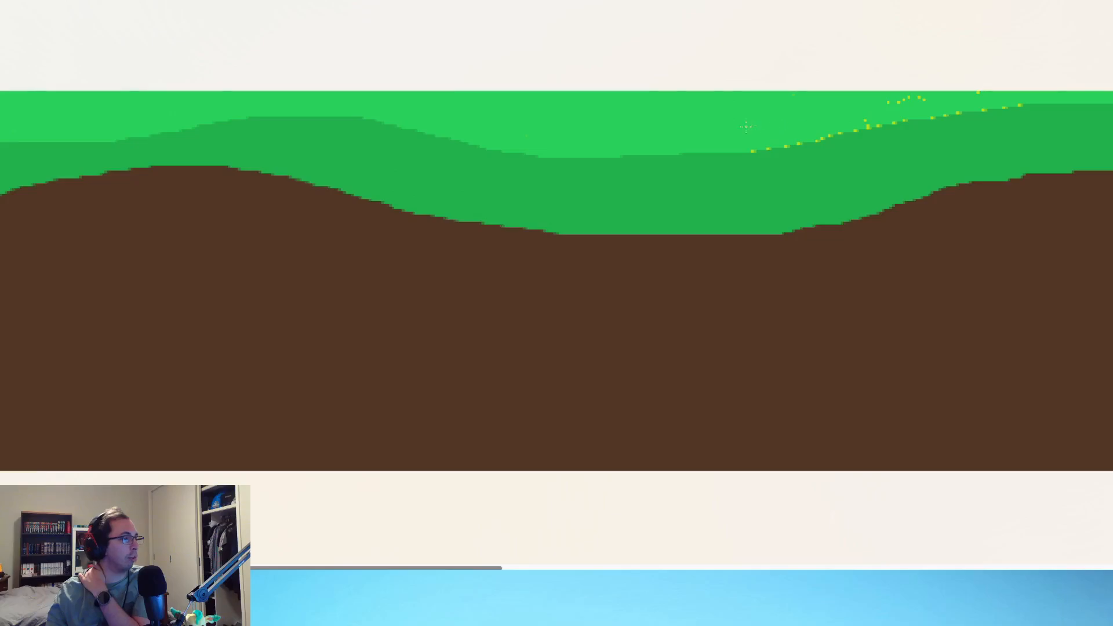
pyautogui.moveTo(903, 99); pyautogui.dragTo(939, 102)
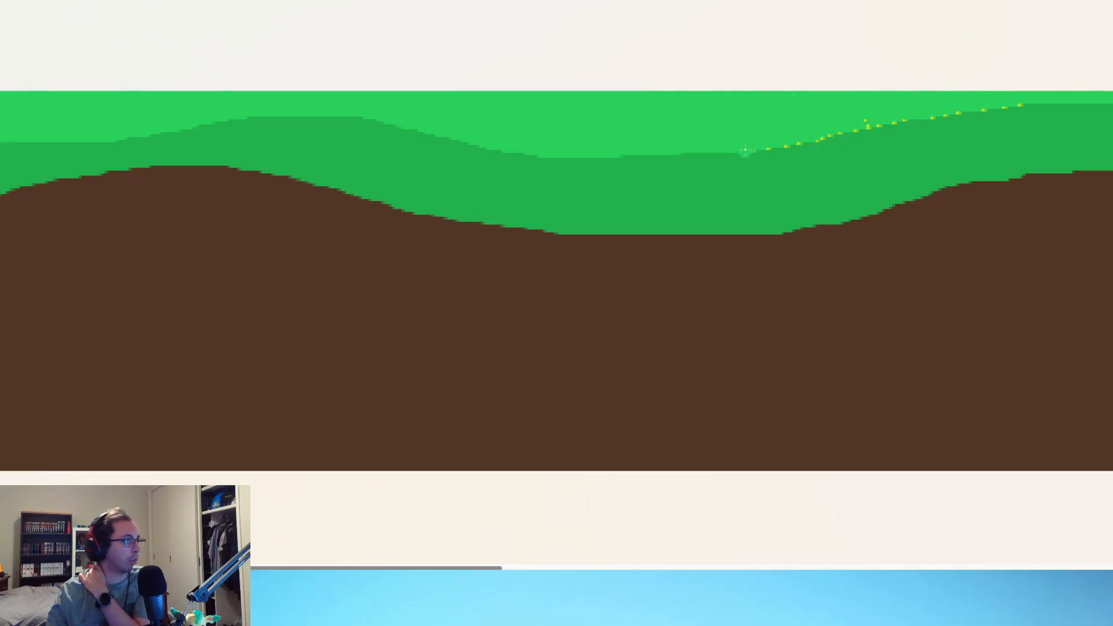
pyautogui.moveTo(751, 145); pyautogui.dragTo(1037, 94)
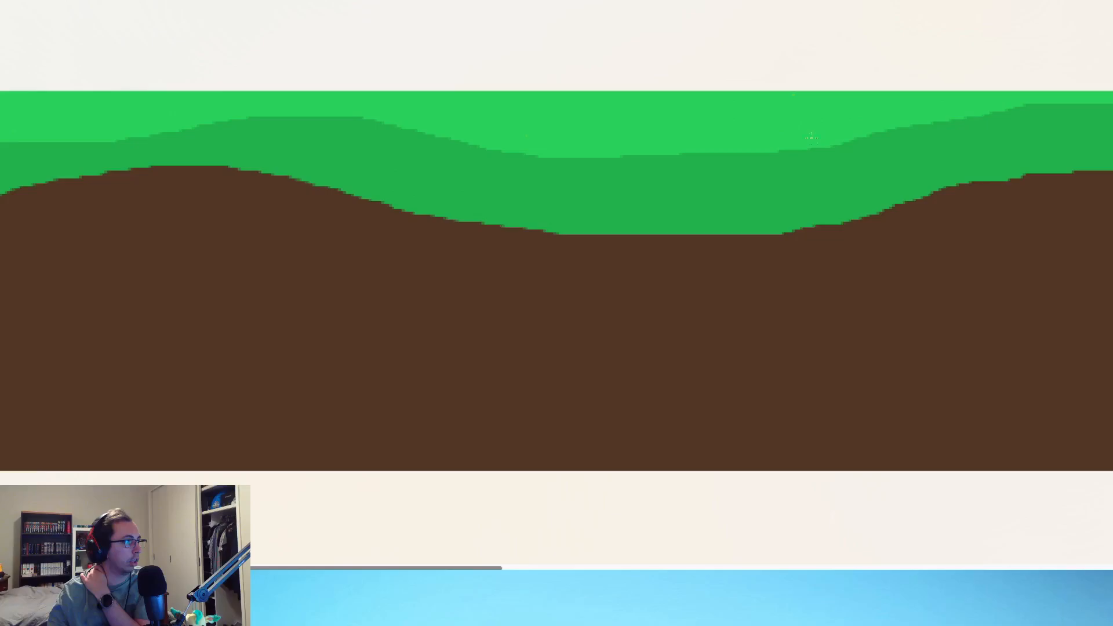
# Step: Smooth the bright green edge over the central hill's crest and cover the specks down through the following valley
pyautogui.moveTo(498, 568); pyautogui.dragTo(729, 568)
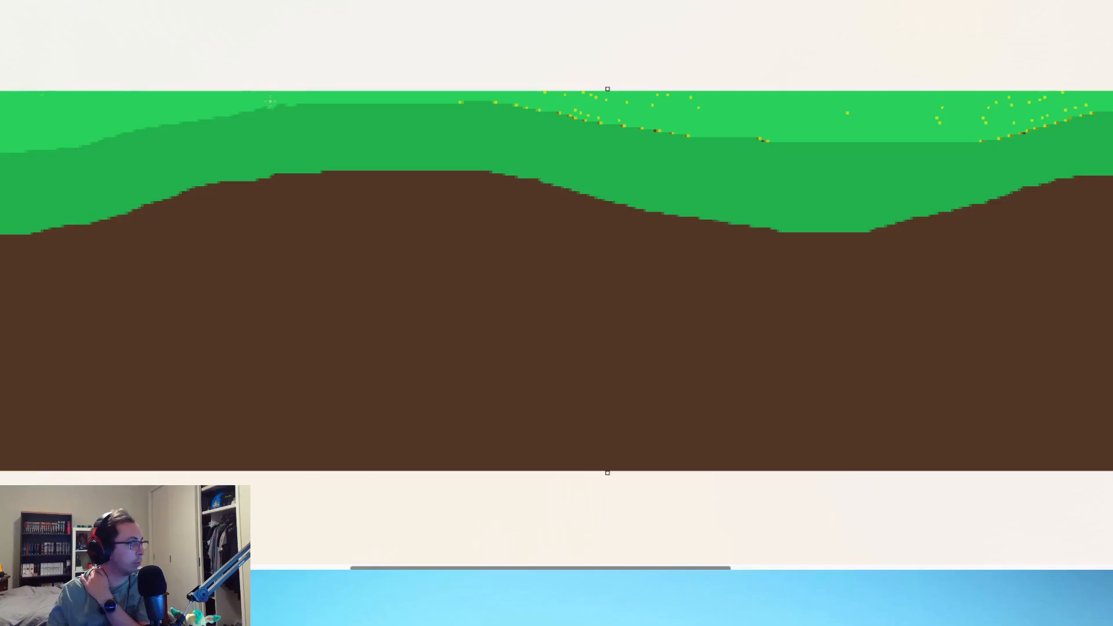
pyautogui.moveTo(271, 97); pyautogui.dragTo(322, 97)
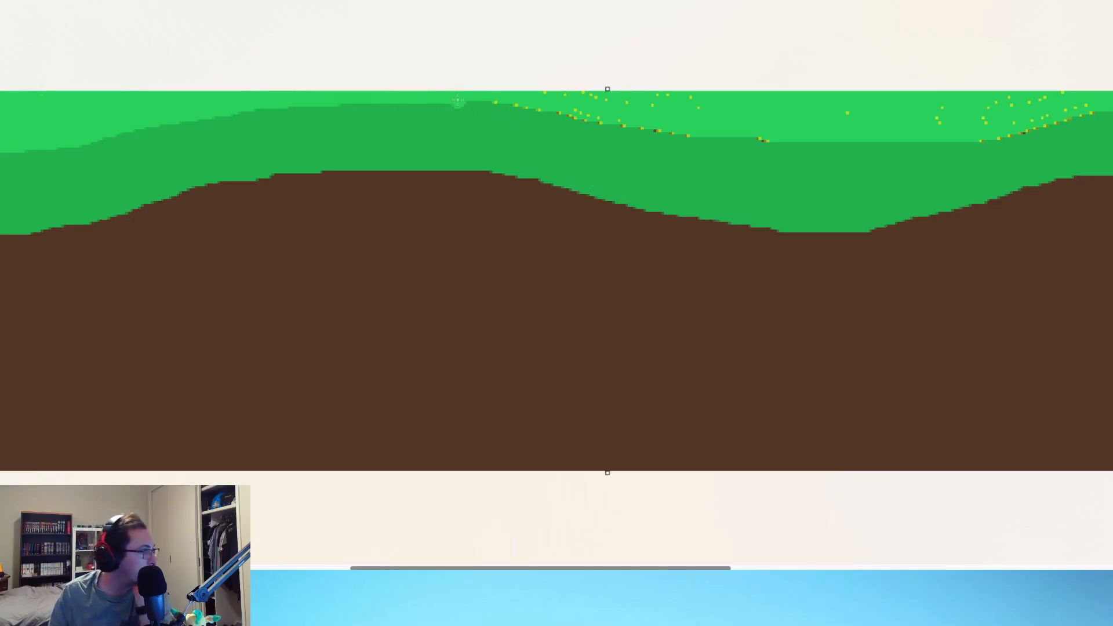
pyautogui.moveTo(457, 96)
pyautogui.mouseDown()
pyautogui.moveTo(716, 141)
pyautogui.moveTo(874, 149)
pyautogui.moveTo(955, 136)
pyautogui.mouseUp()
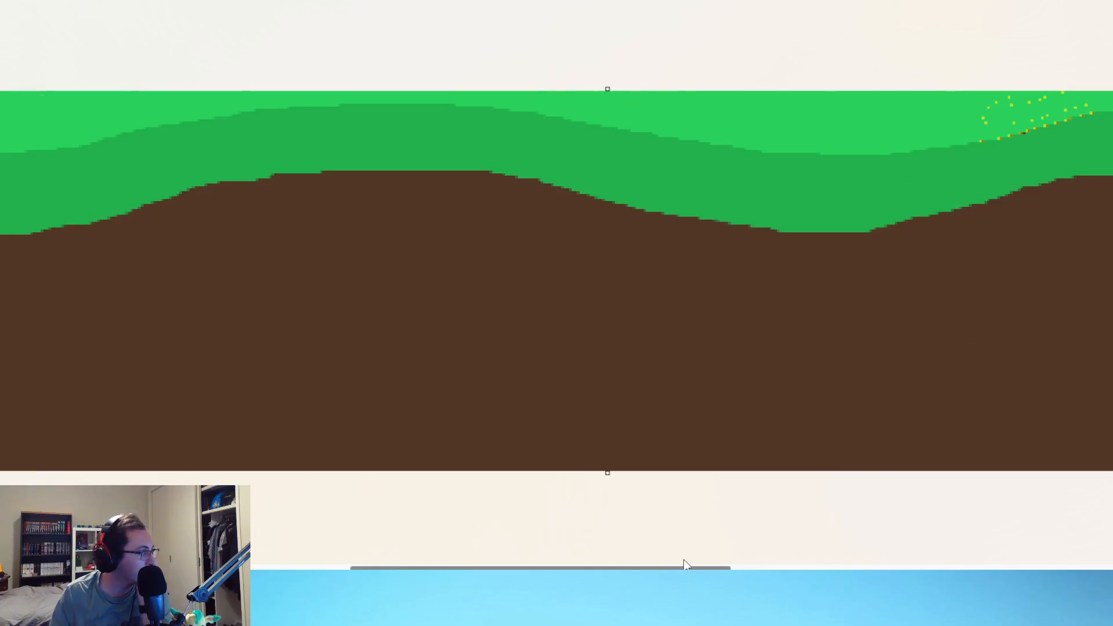
# Step: Cover the specks over the hill and valley beyond the centre with bright green, undoing the stroke that dips too low into the dark green
pyautogui.moveTo(684, 568); pyautogui.dragTo(947, 569)
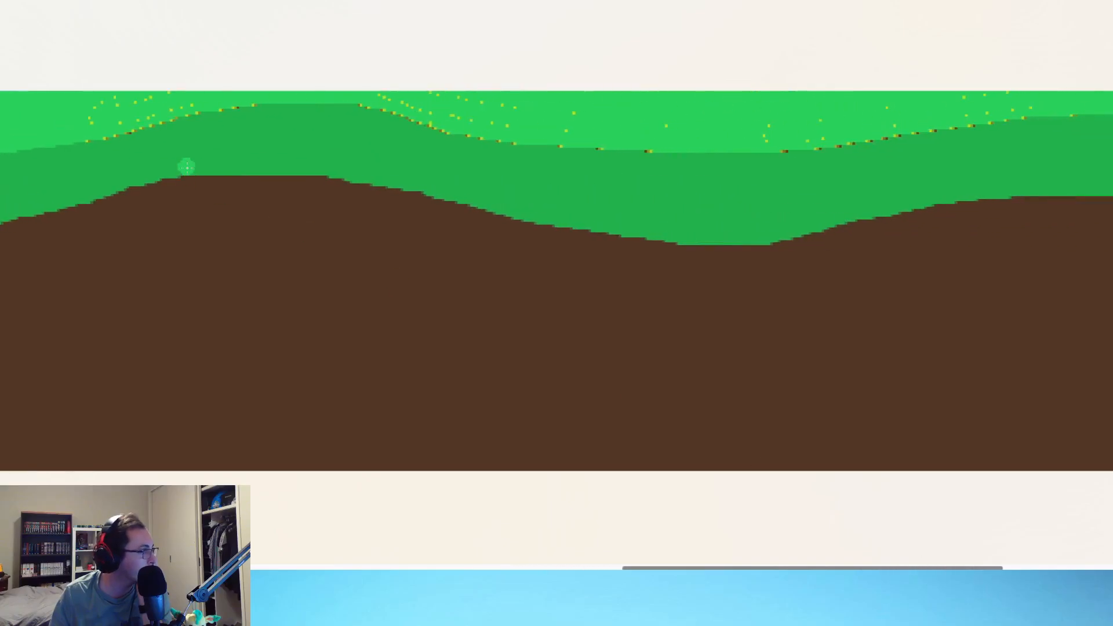
pyautogui.moveTo(125, 91)
pyautogui.mouseDown()
pyautogui.moveTo(134, 114)
pyautogui.moveTo(105, 136)
pyautogui.moveTo(377, 99)
pyautogui.moveTo(506, 142)
pyautogui.moveTo(904, 158)
pyautogui.mouseUp()
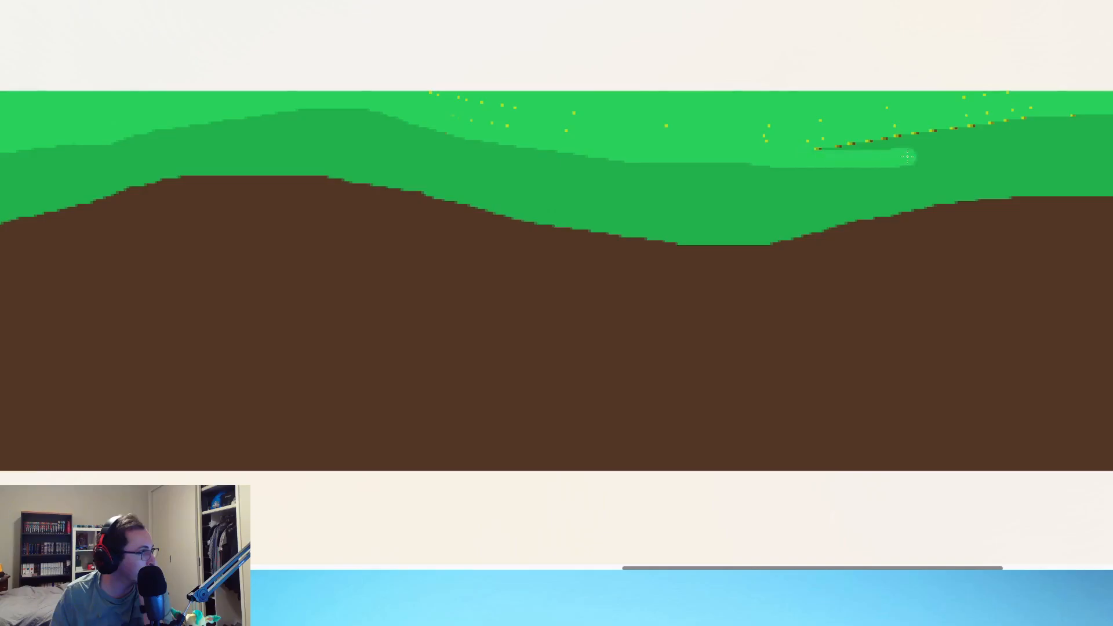
pyautogui.hotkey('ctrl', 'z')
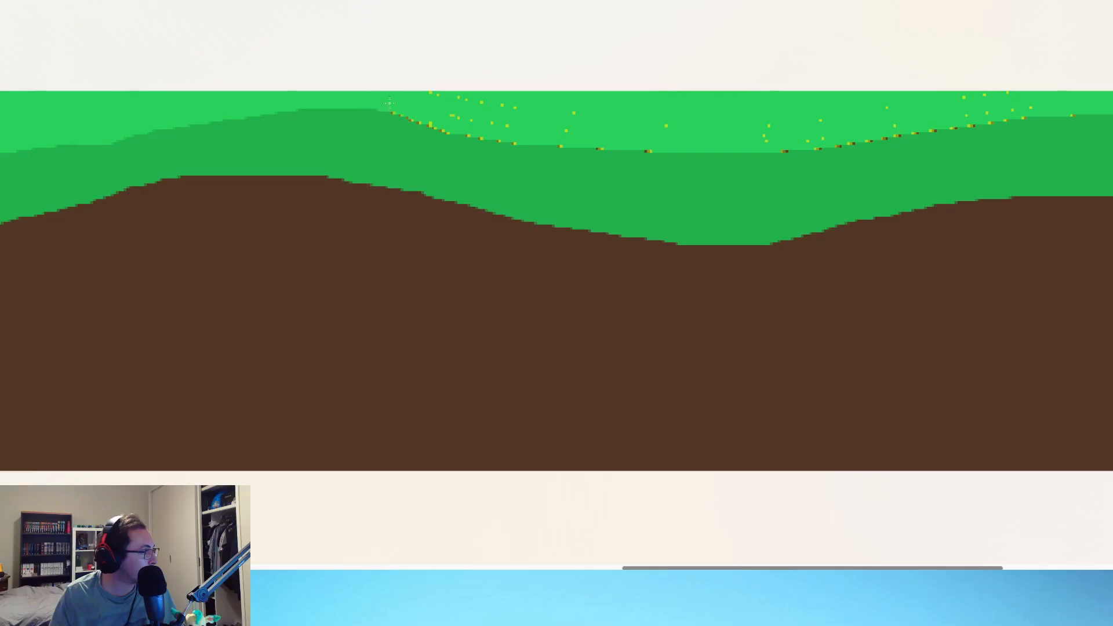
pyautogui.moveTo(421, 116)
pyautogui.mouseDown()
pyautogui.moveTo(499, 143)
pyautogui.moveTo(708, 152)
pyautogui.mouseUp()
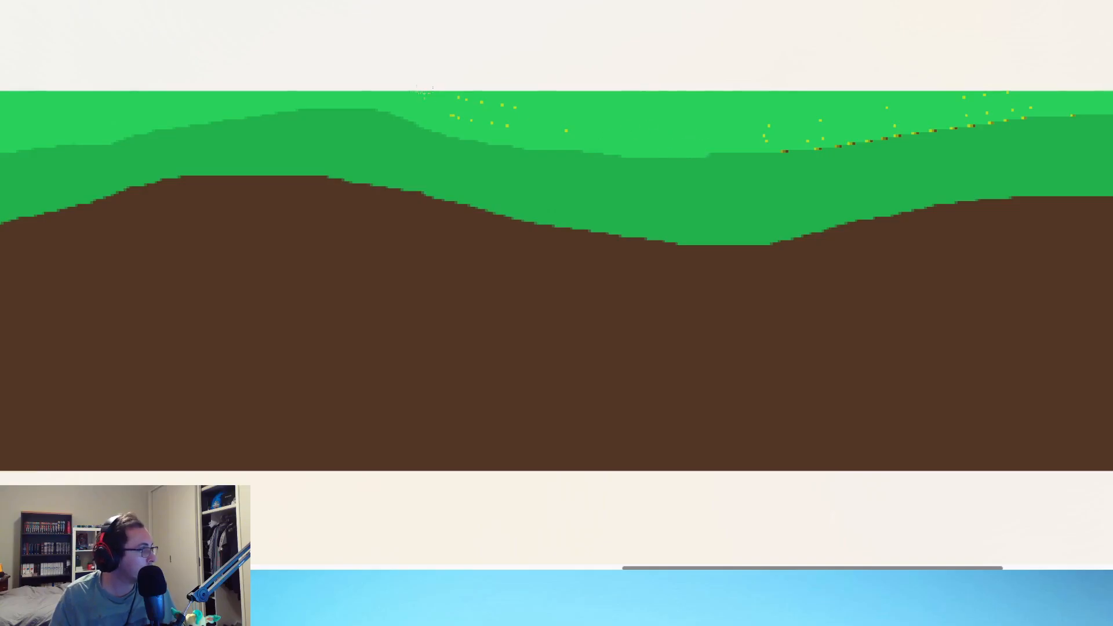
pyautogui.moveTo(474, 118); pyautogui.dragTo(561, 119)
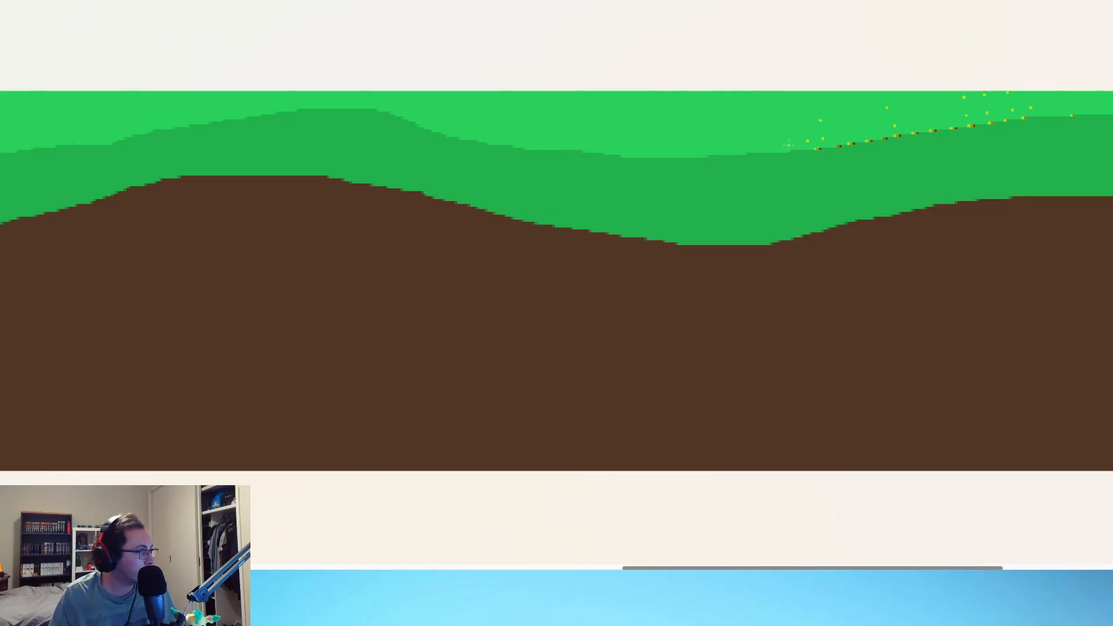
pyautogui.moveTo(788, 145); pyautogui.dragTo(1110, 116)
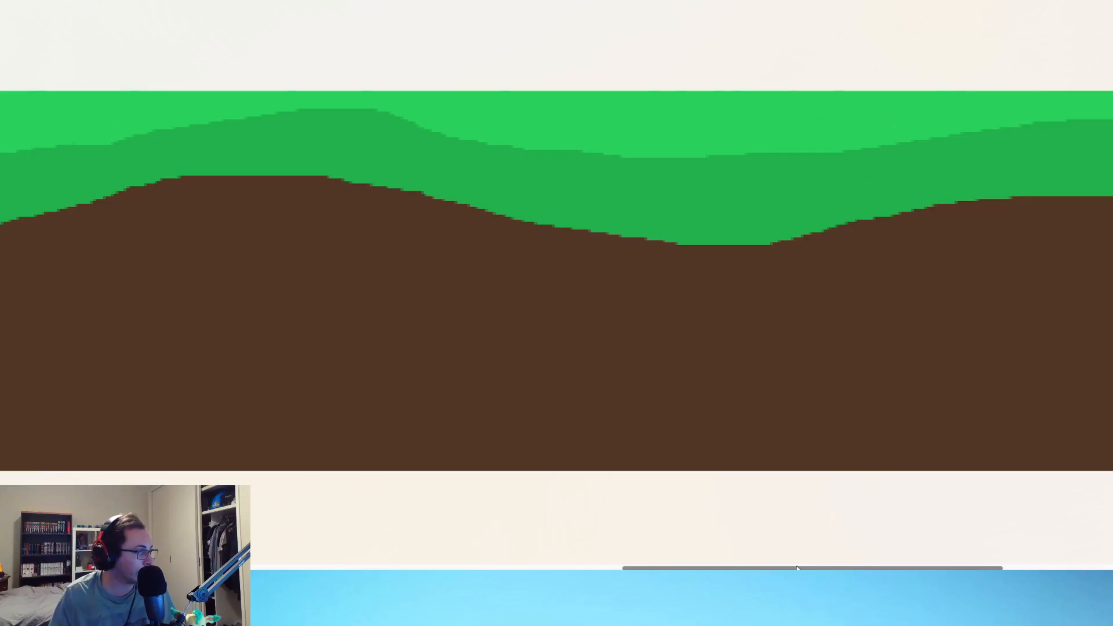
# Step: Paint over the remaining yellow specks toward the strip's far end and zoom out to the whole strip
pyautogui.hscroll(10, 949, 451)
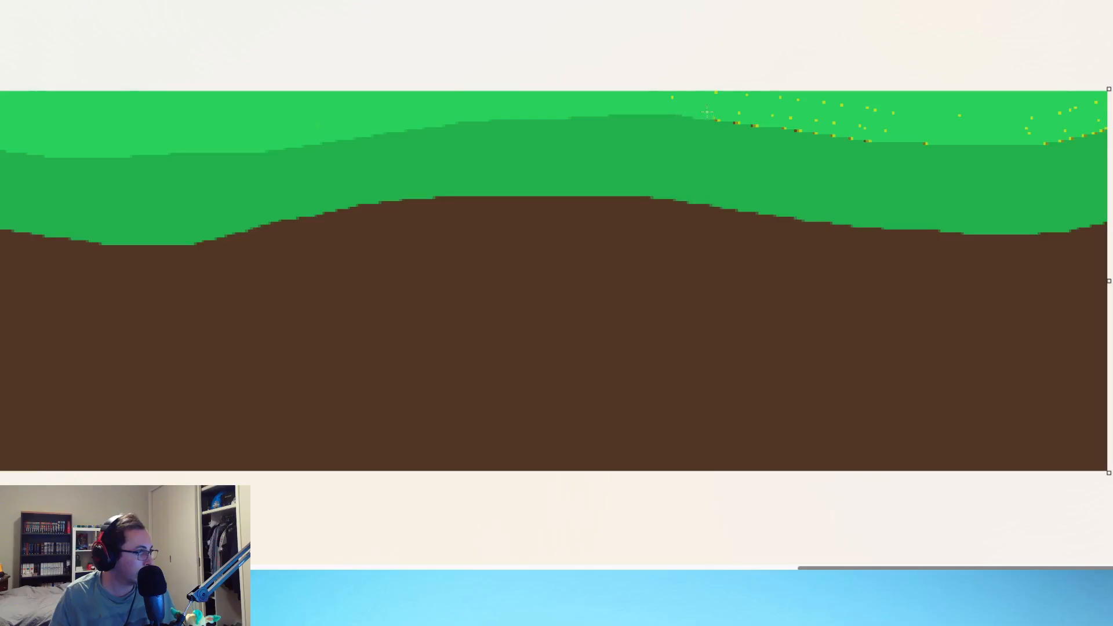
pyautogui.moveTo(707, 111)
pyautogui.mouseDown()
pyautogui.moveTo(850, 139)
pyautogui.moveTo(1009, 138)
pyautogui.moveTo(670, 96)
pyautogui.mouseUp()
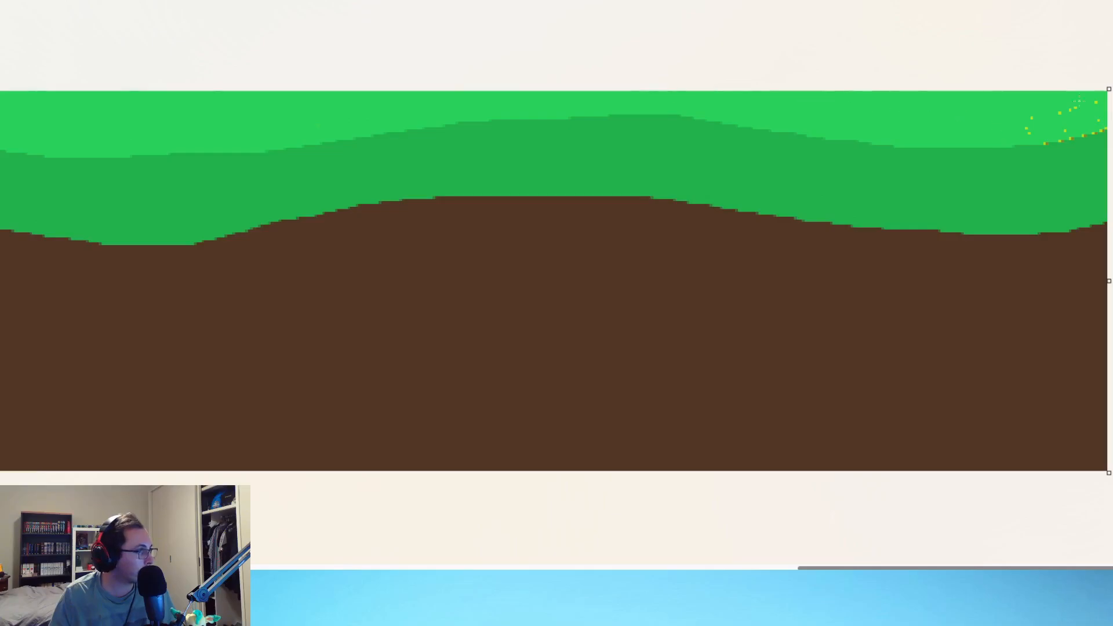
pyautogui.click(1062, 129)
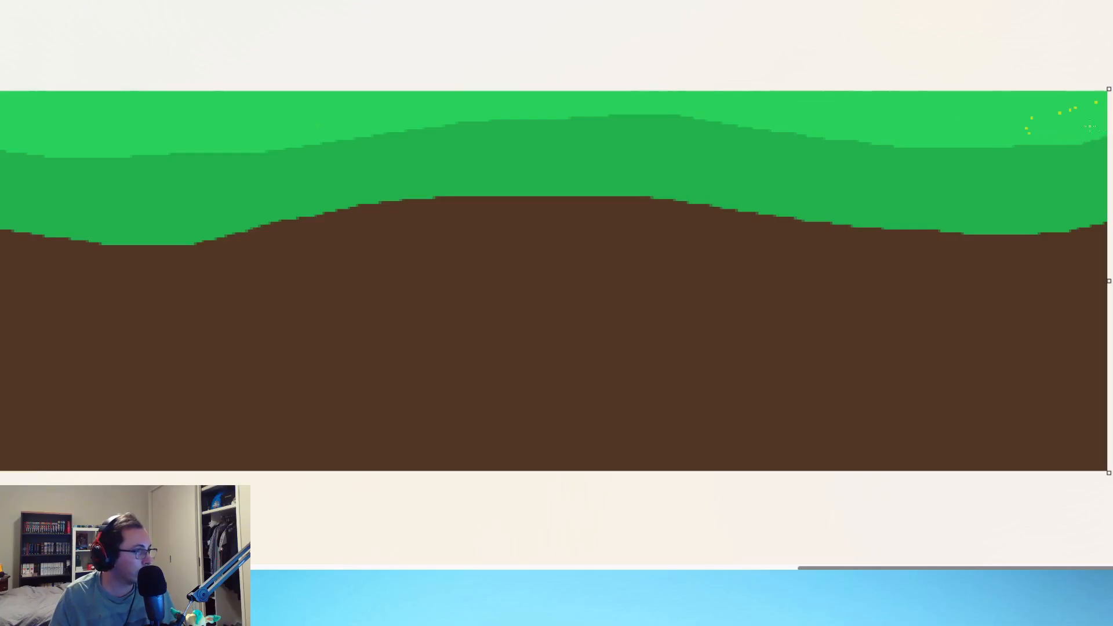
pyautogui.moveTo(1050, 135)
pyautogui.mouseDown()
pyautogui.moveTo(1085, 136)
pyautogui.moveTo(1108, 119)
pyautogui.mouseUp()
pyautogui.keyDown('ctrl'); pyautogui.scroll(-8, 764, 90); pyautogui.keyUp('ctrl')
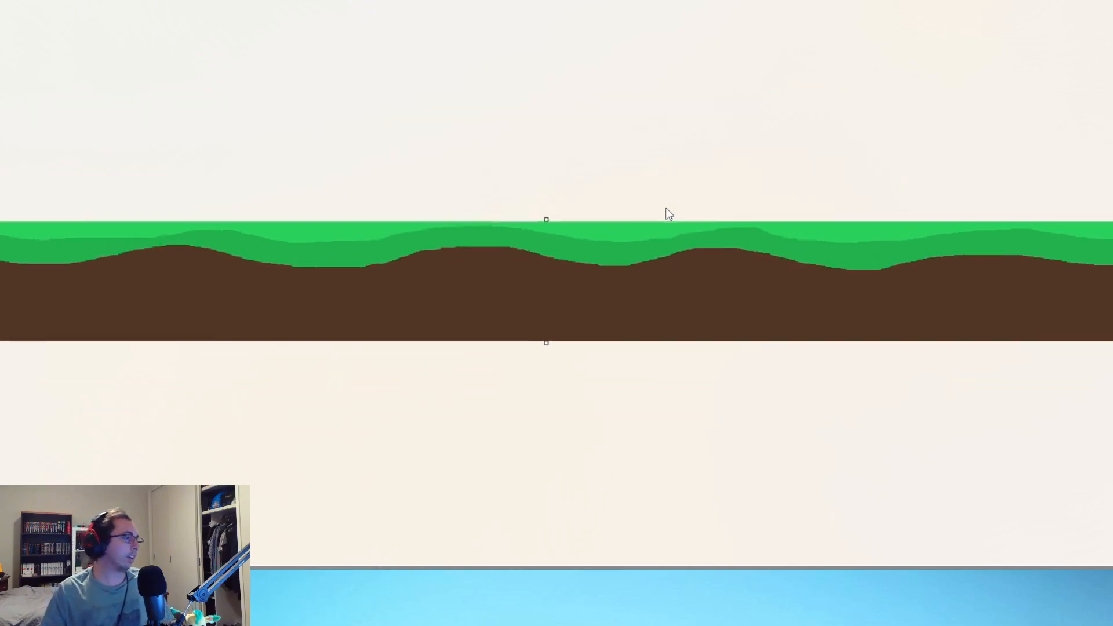
pyautogui.keyDown('ctrl'); pyautogui.scroll(-2, 665, 207); pyautogui.keyUp('ctrl')
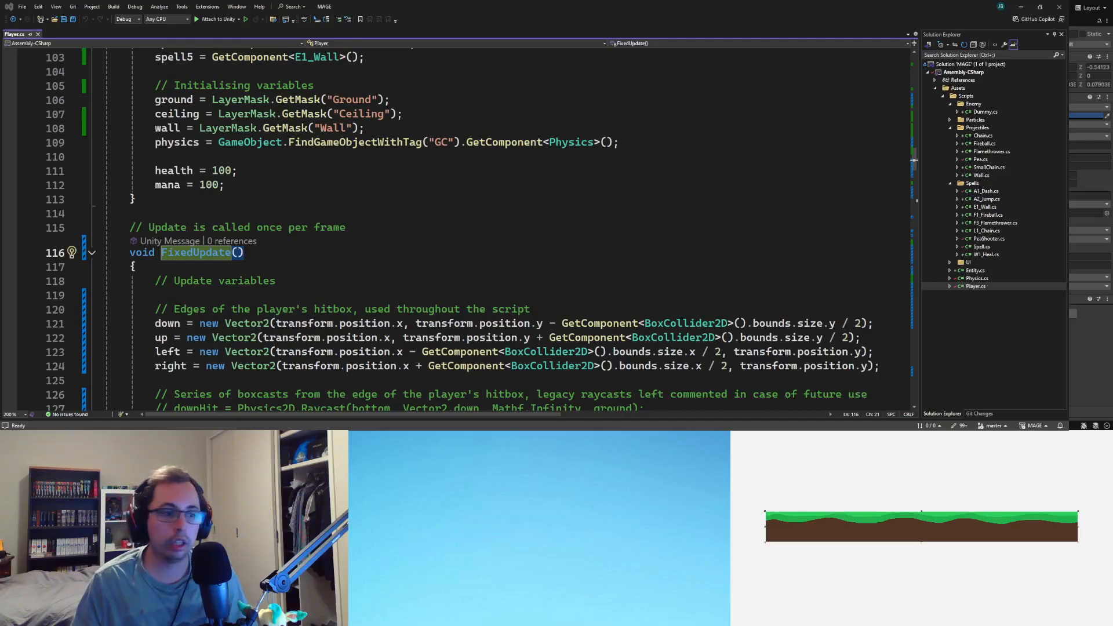
# Step: Switch to the Unity editor and select the white platform in the scene
pyautogui.hotkey('alt', 'Tab')
pyautogui.hotkey('alt', 'Tab')
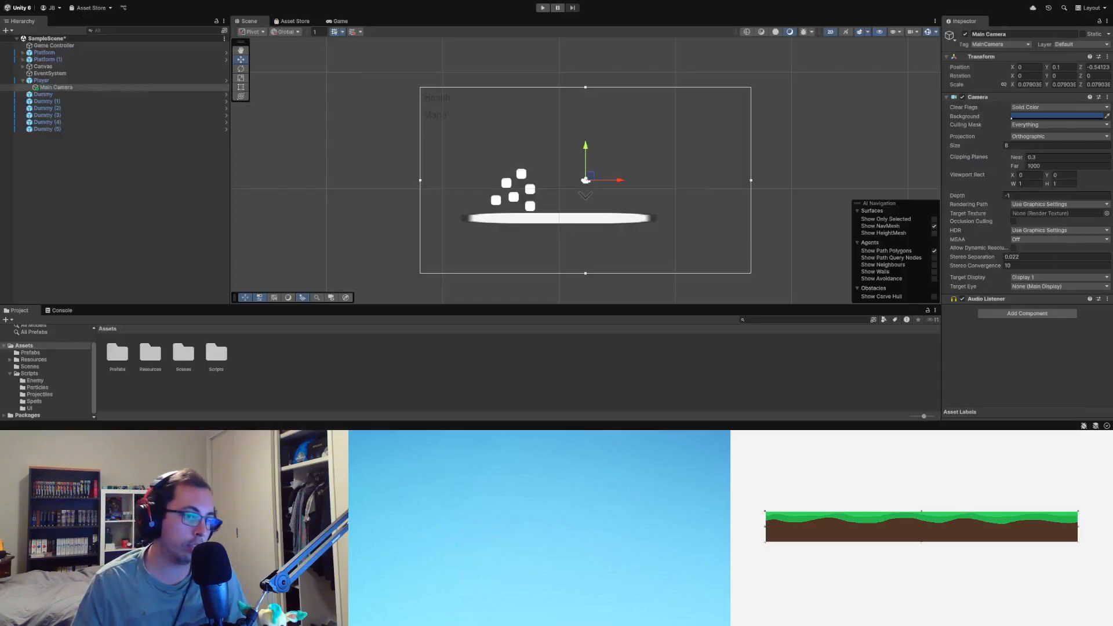
pyautogui.click(516, 226)
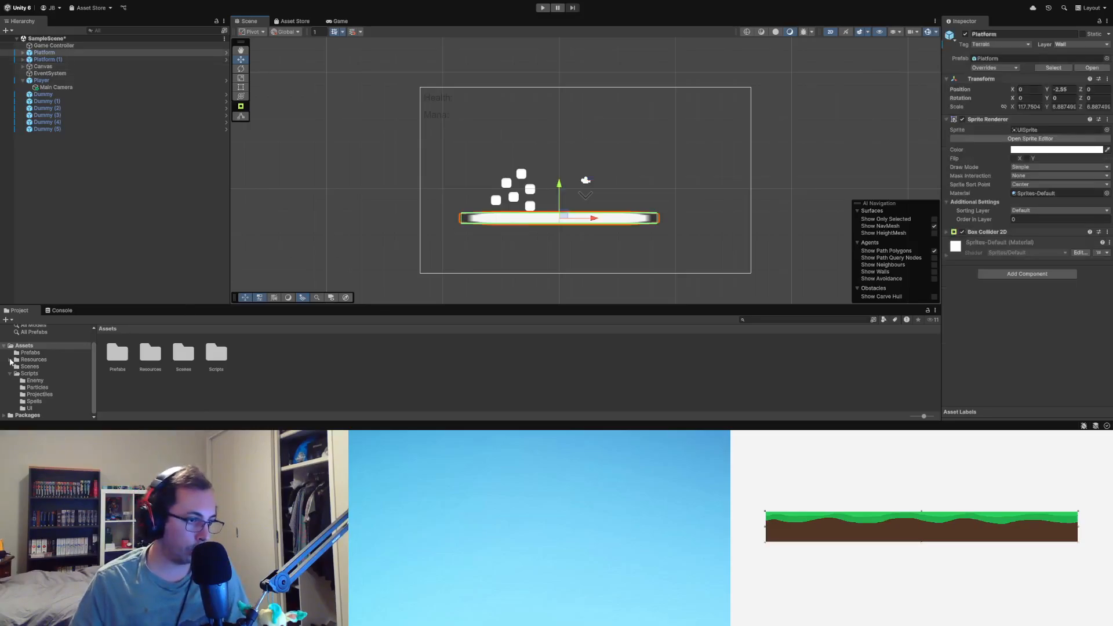
# Step: Create a folder named Sprites inside the project's Resources folder
pyautogui.click(11, 360)
pyautogui.click(34, 374)
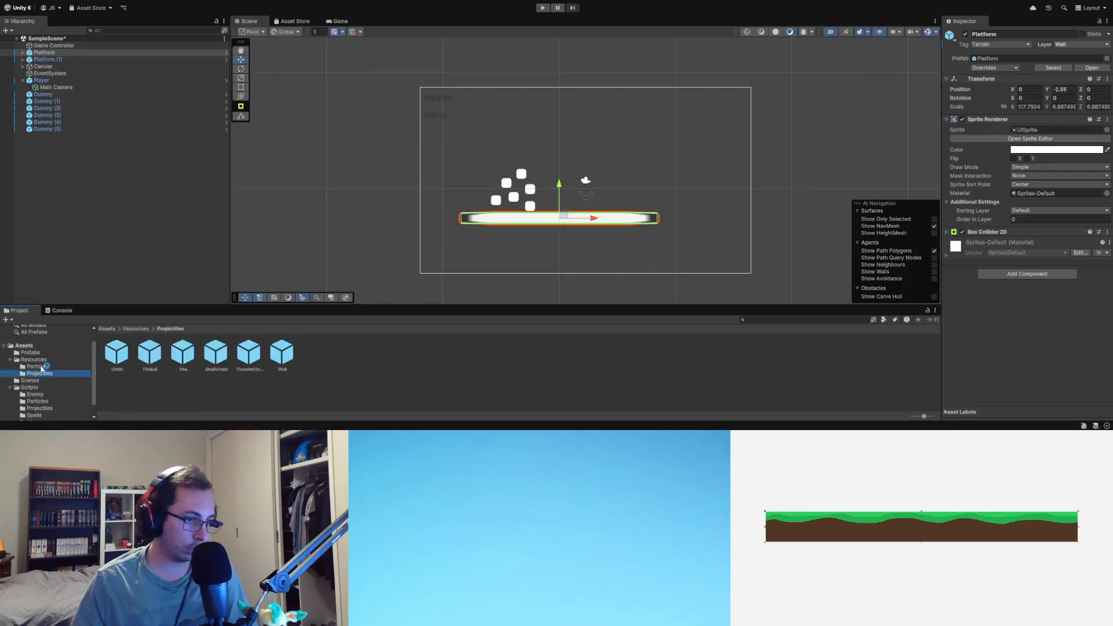
pyautogui.click(38, 367)
pyautogui.click(33, 360)
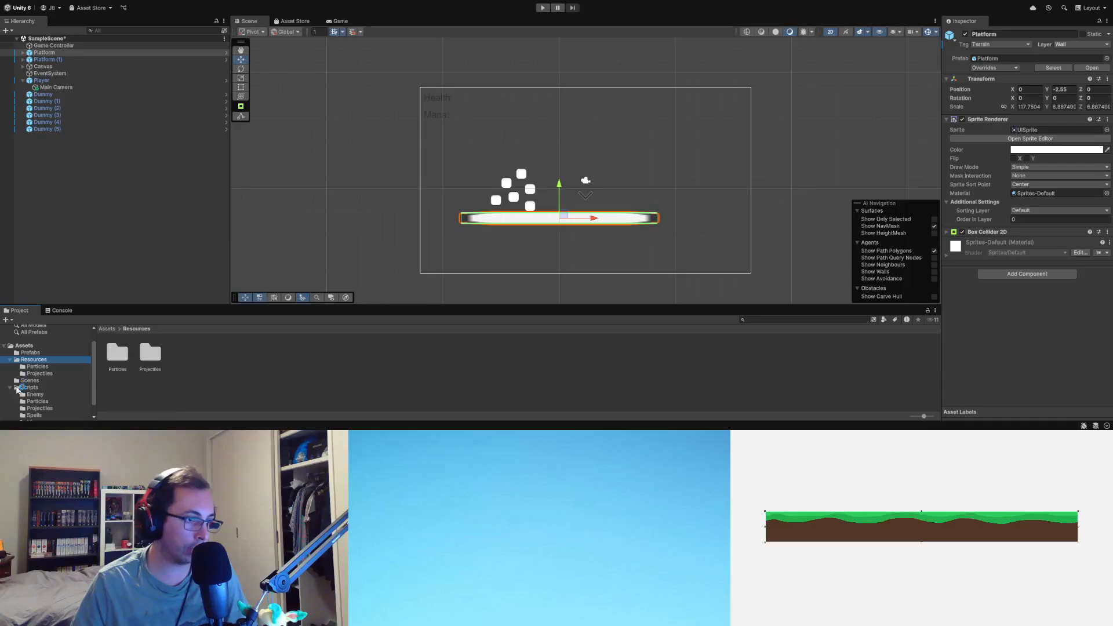
pyautogui.click(34, 394)
pyautogui.scroll(-1, 47, 403)
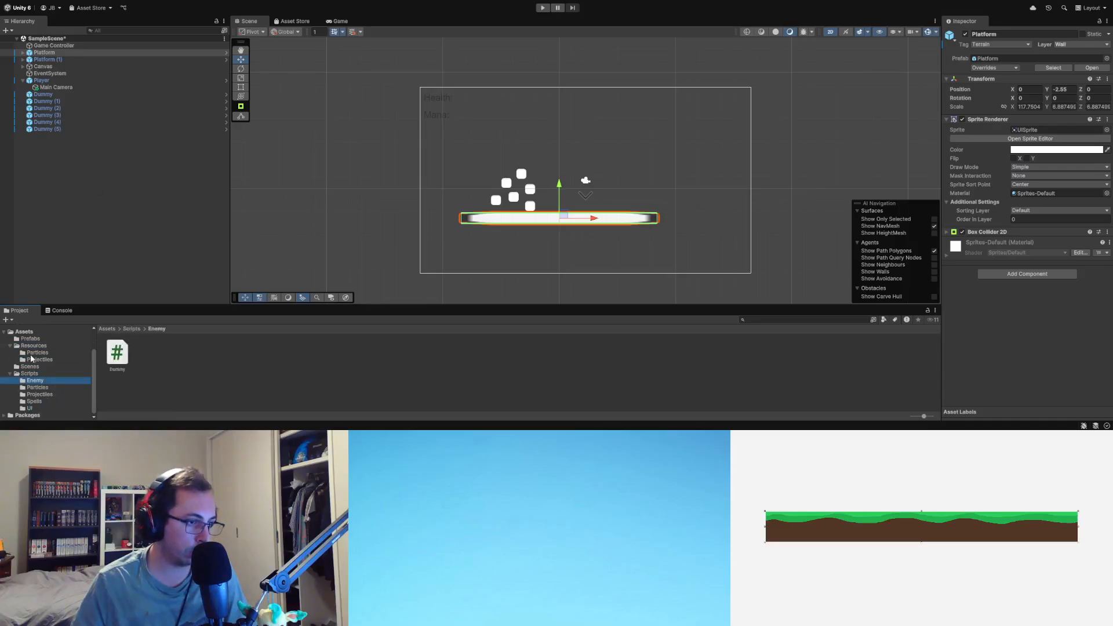
pyautogui.scroll(2, 46, 400)
pyautogui.click(33, 371)
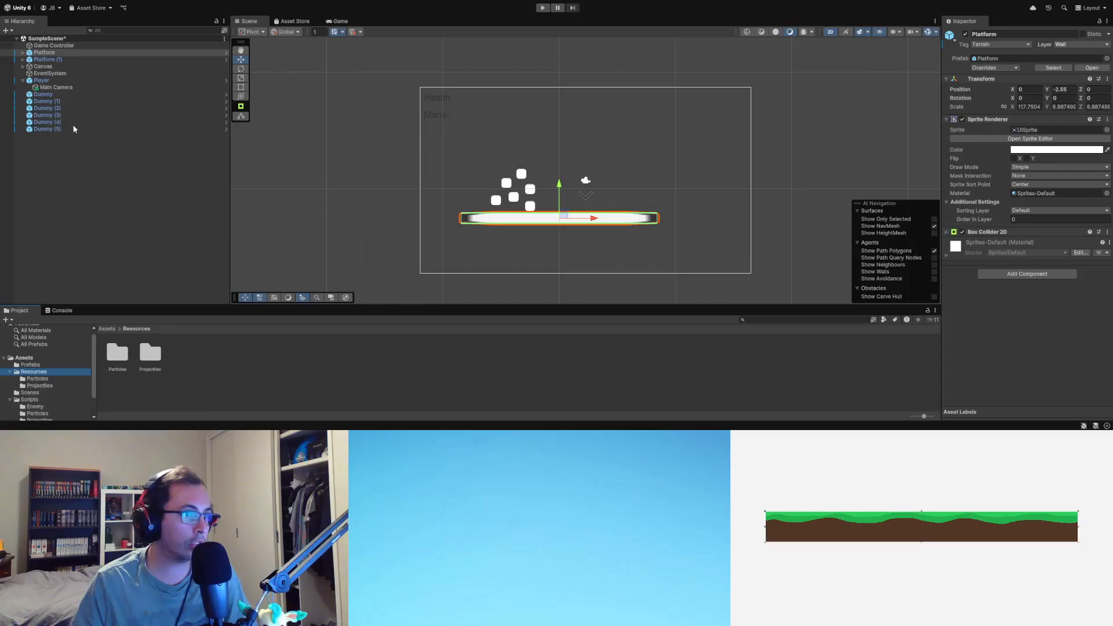
pyautogui.hotkey('ctrl', 'shift', 'n')
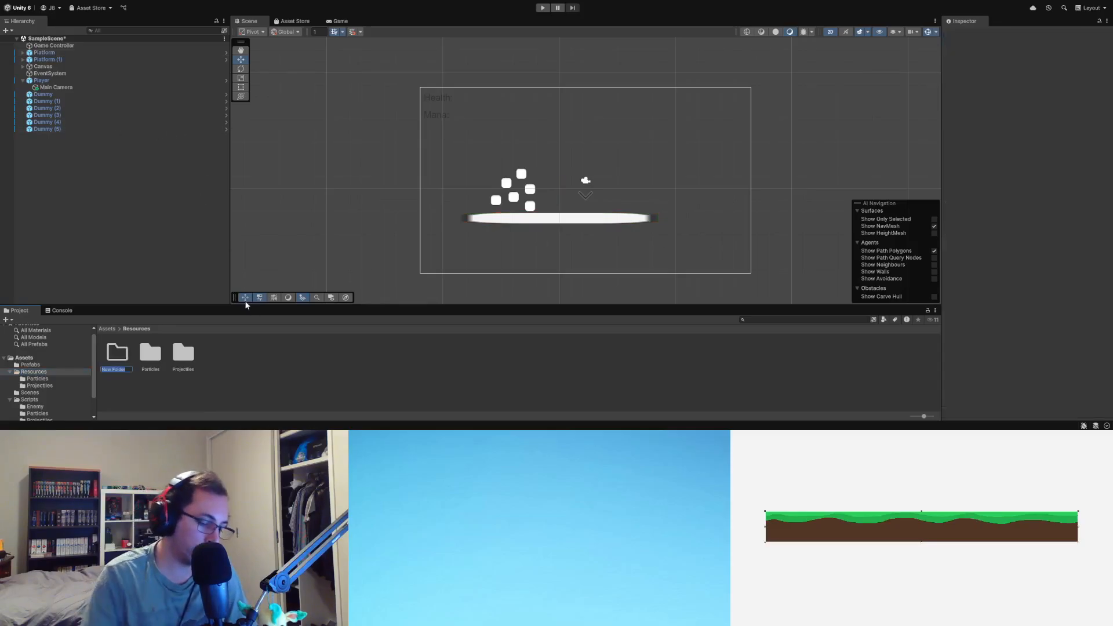
pyautogui.write('Sprites')
pyautogui.press('Return')
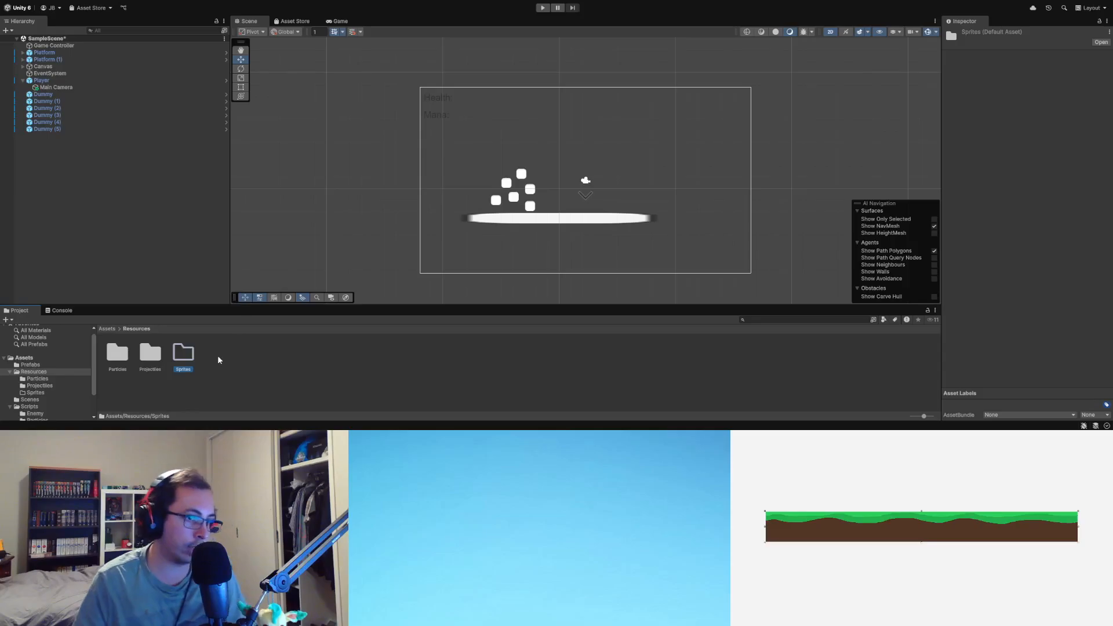
# Step: Create a subfolder named Scenery inside the Sprites folder
pyautogui.click(58, 391)
pyautogui.hotkey('ctrl', 'shift', 'n')
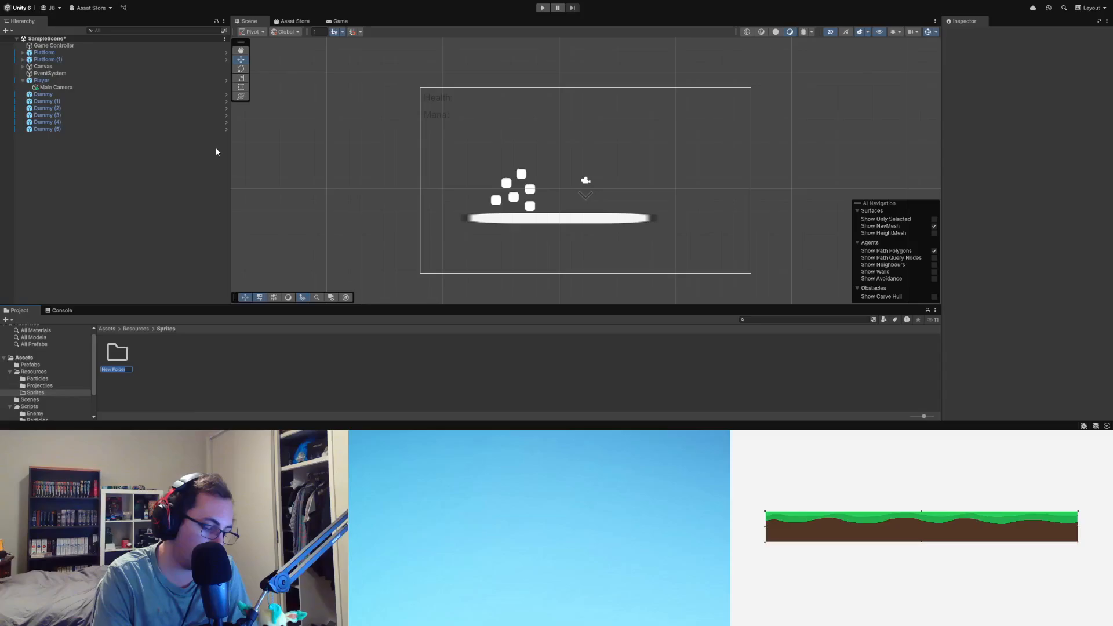
pyautogui.write('Scenes')
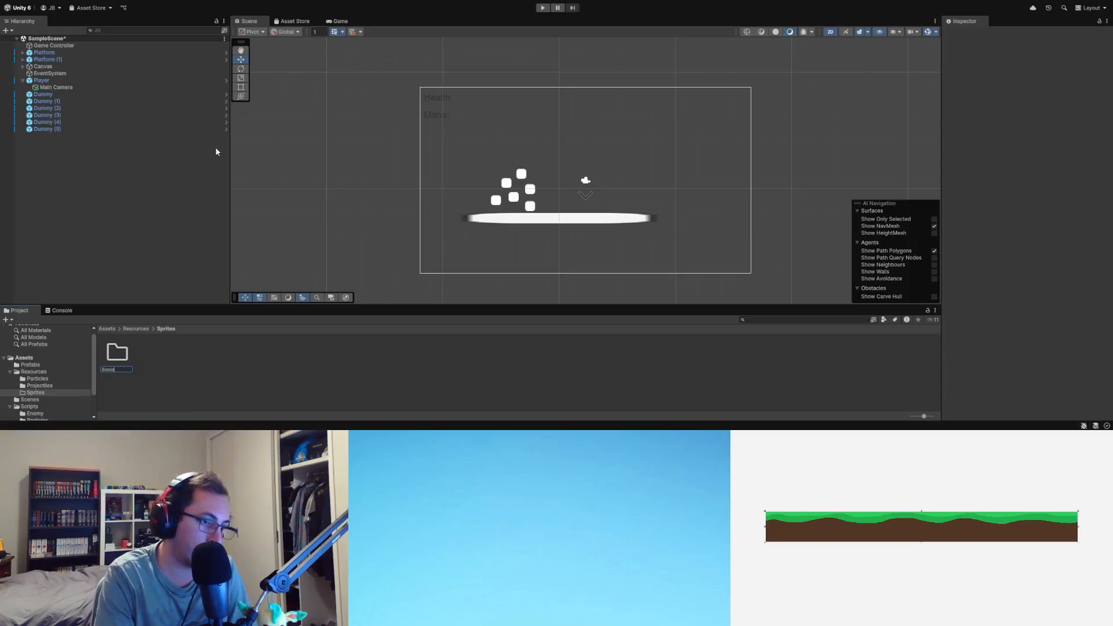
pyautogui.press('BackSpace')
pyautogui.press('BackSpace')
pyautogui.press('BackSpace')
pyautogui.press('BackSpace')
pyautogui.press('BackSpace')
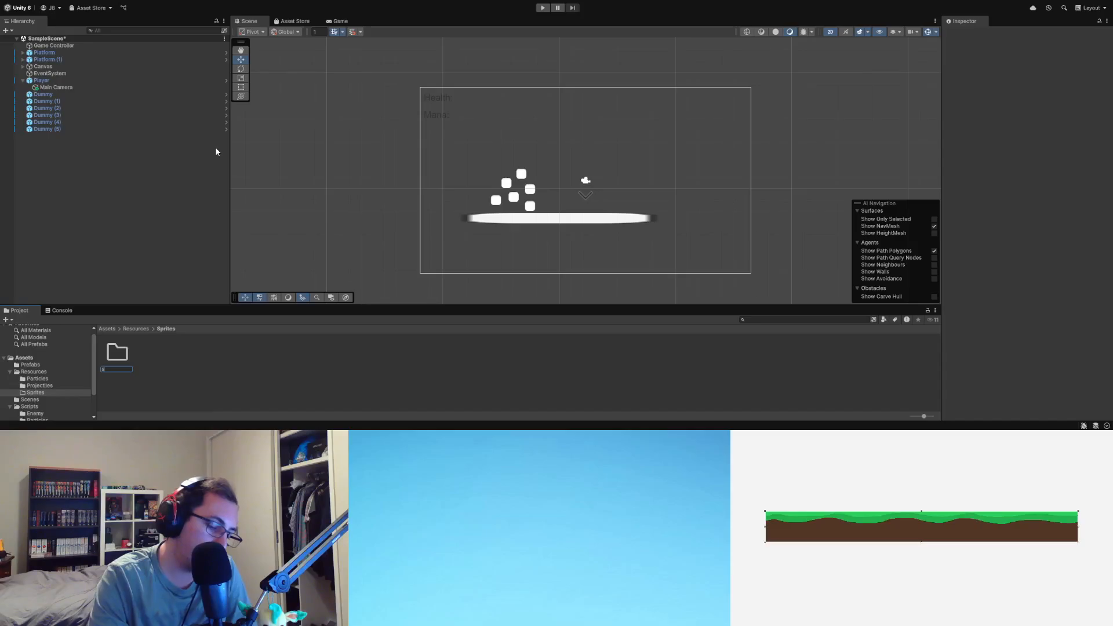
pyautogui.write('Scenery')
pyautogui.press('Return')
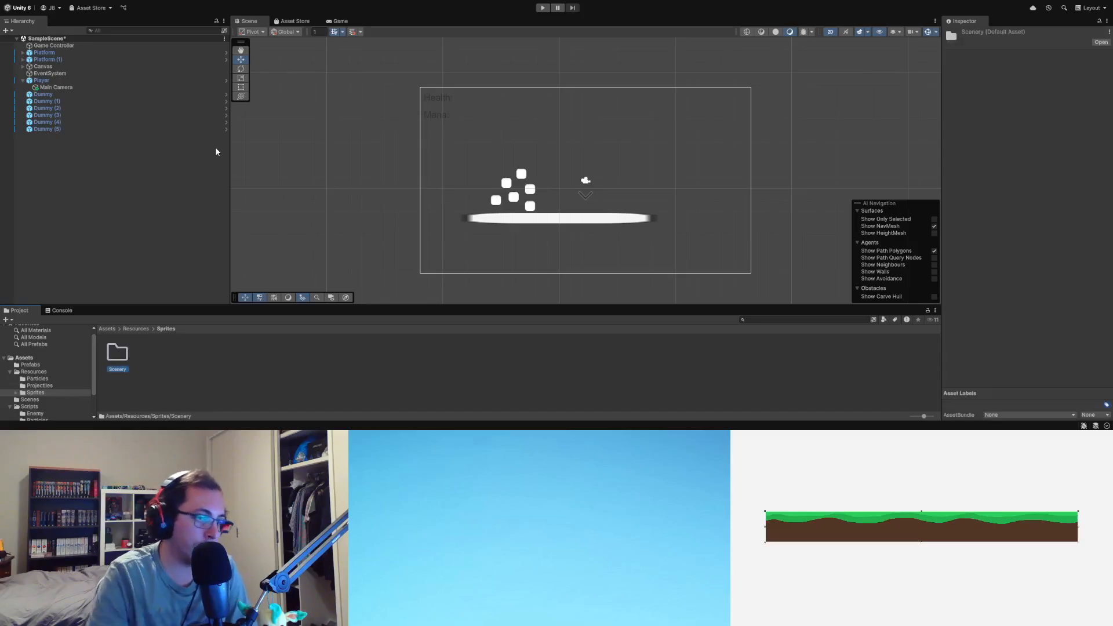
# Step: Expand the Sprites folder in the project and open its Scenery subfolder
pyautogui.click(16, 392)
pyautogui.click(43, 400)
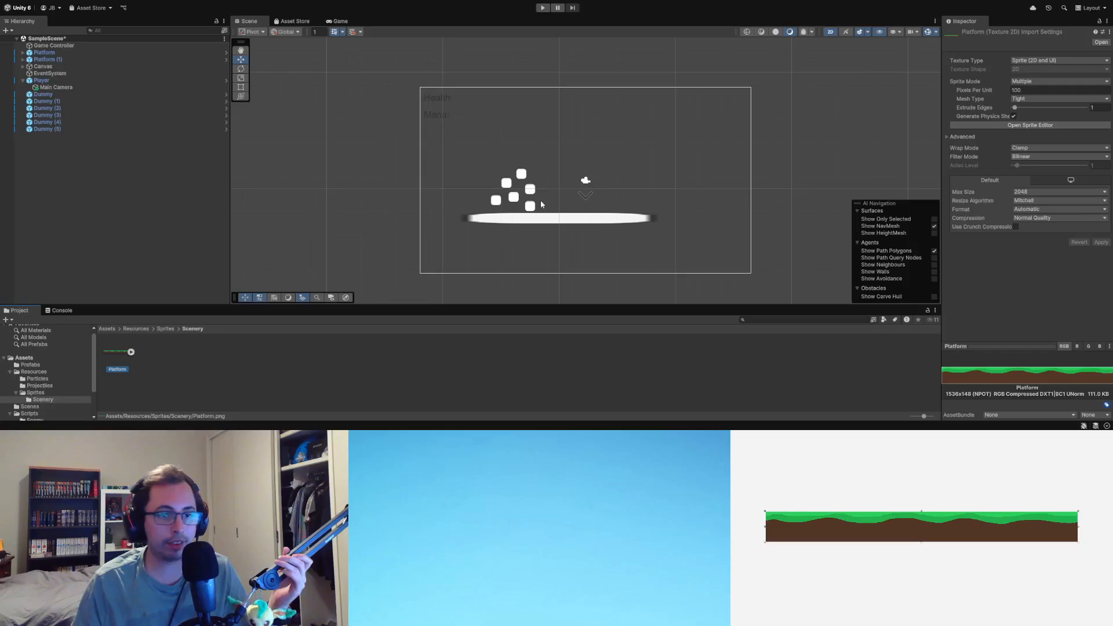
# Step: Delete the duplicate Platform (1) object from the scene, keeping the original Platform
pyautogui.click(550, 223)
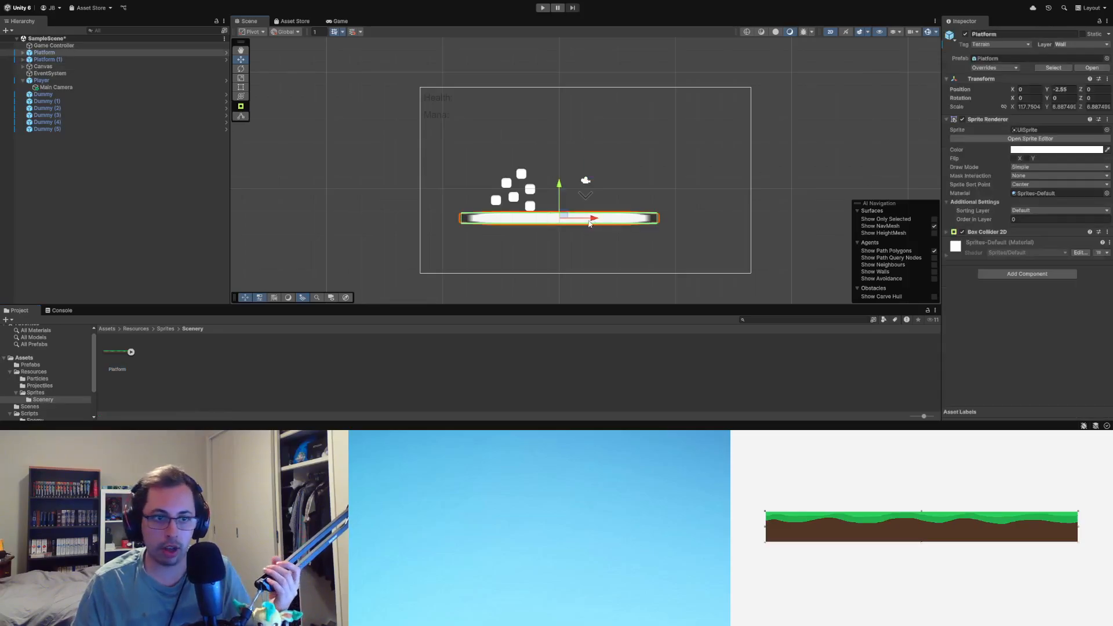
pyautogui.click(57, 53)
pyautogui.click(57, 59)
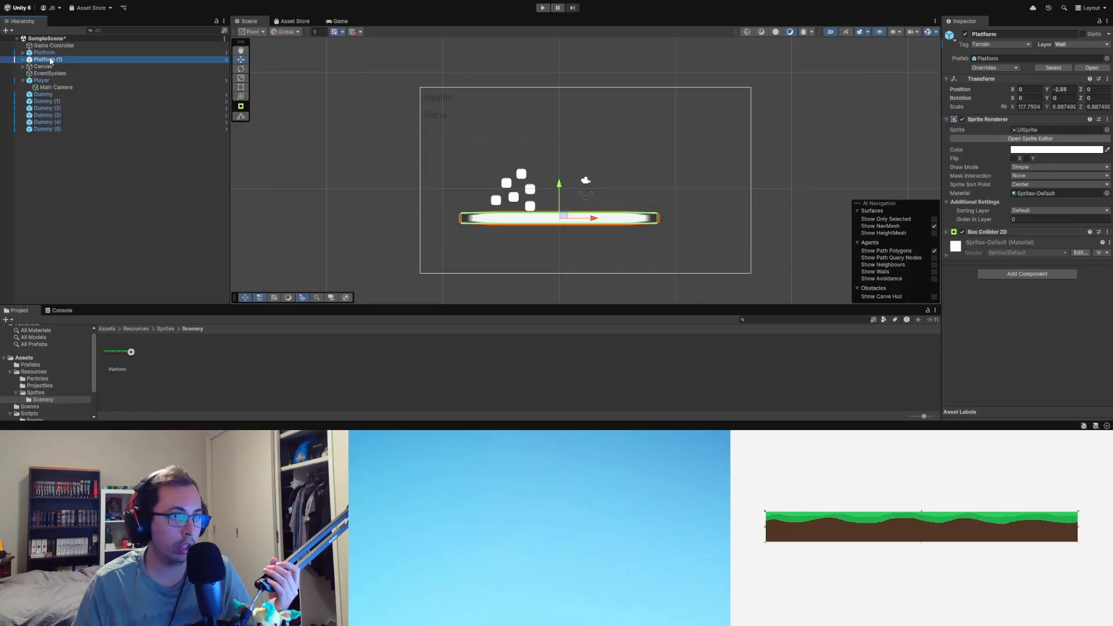
pyautogui.press('Delete')
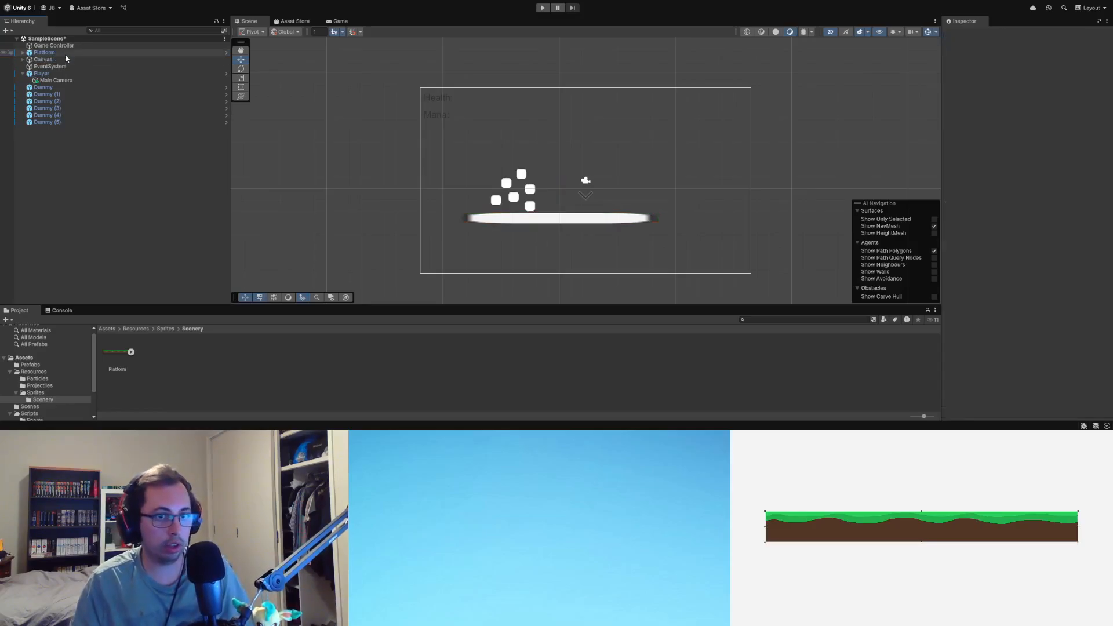
pyautogui.hotkey('ctrl', 'z')
pyautogui.hotkey('ctrl', 'y')
# Step: Assign the Platform image from the Scenery folder as the sprite of the Platform object's Sprite Renderer
pyautogui.click(65, 54)
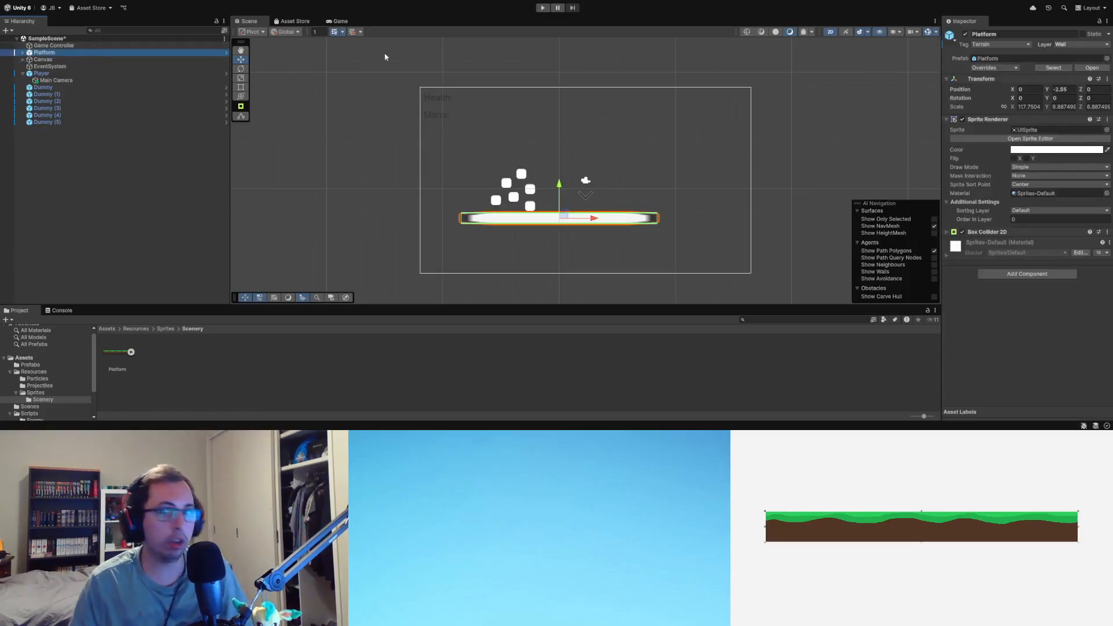
pyautogui.click(1079, 130)
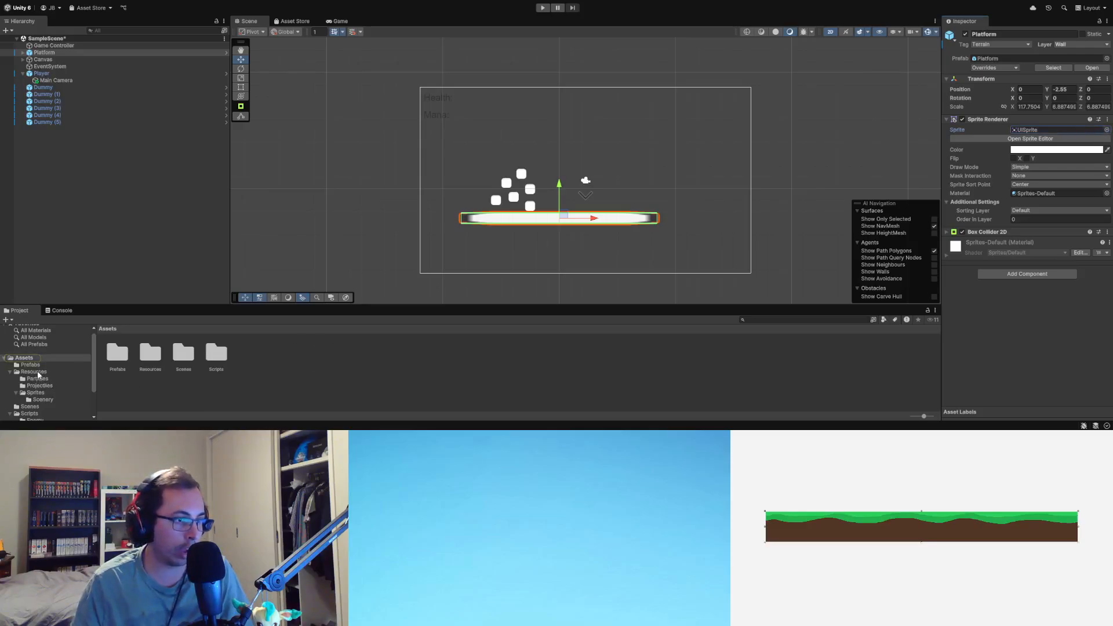
pyautogui.click(45, 400)
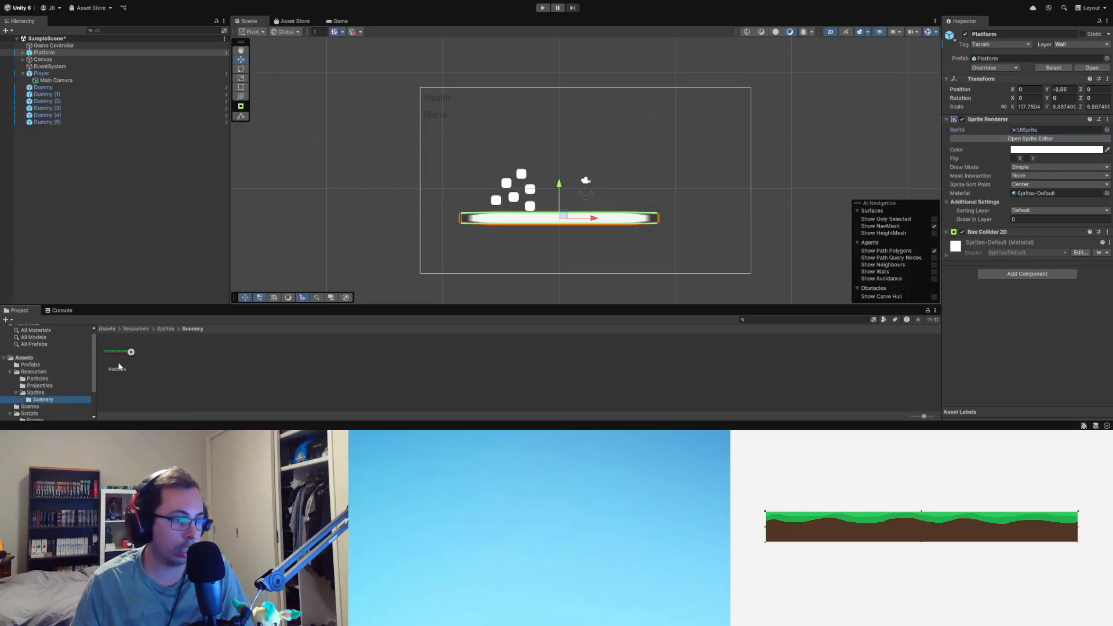
pyautogui.moveTo(118, 350); pyautogui.dragTo(1046, 131)
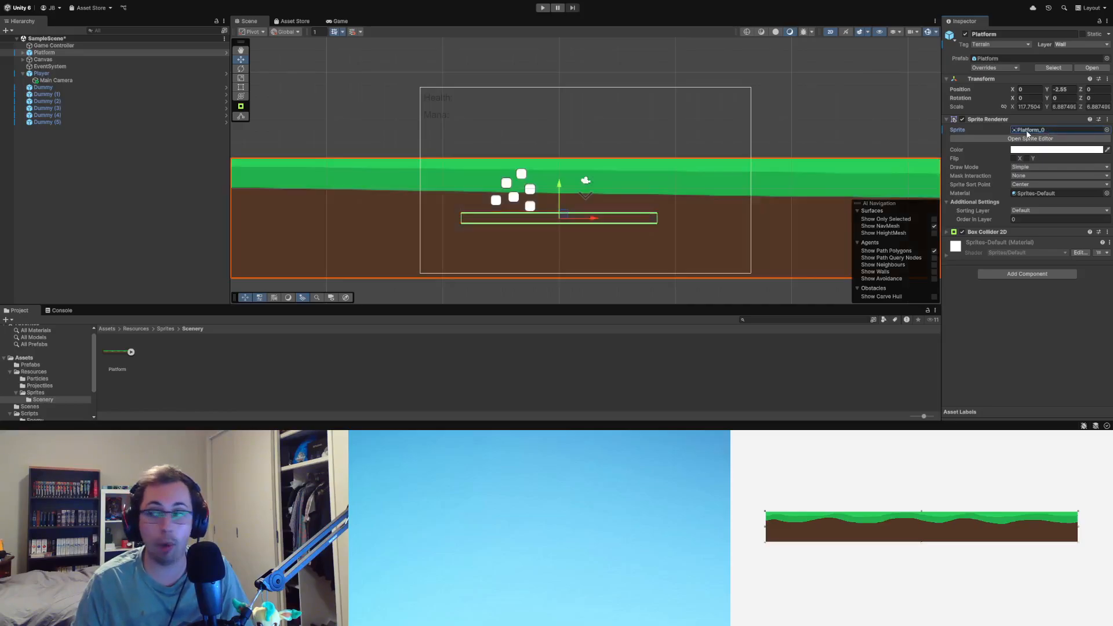
# Step: Set the Platform's X and Y scale to 0
pyautogui.scroll(-2, 529, 281)
pyautogui.scroll(-5, 528, 282)
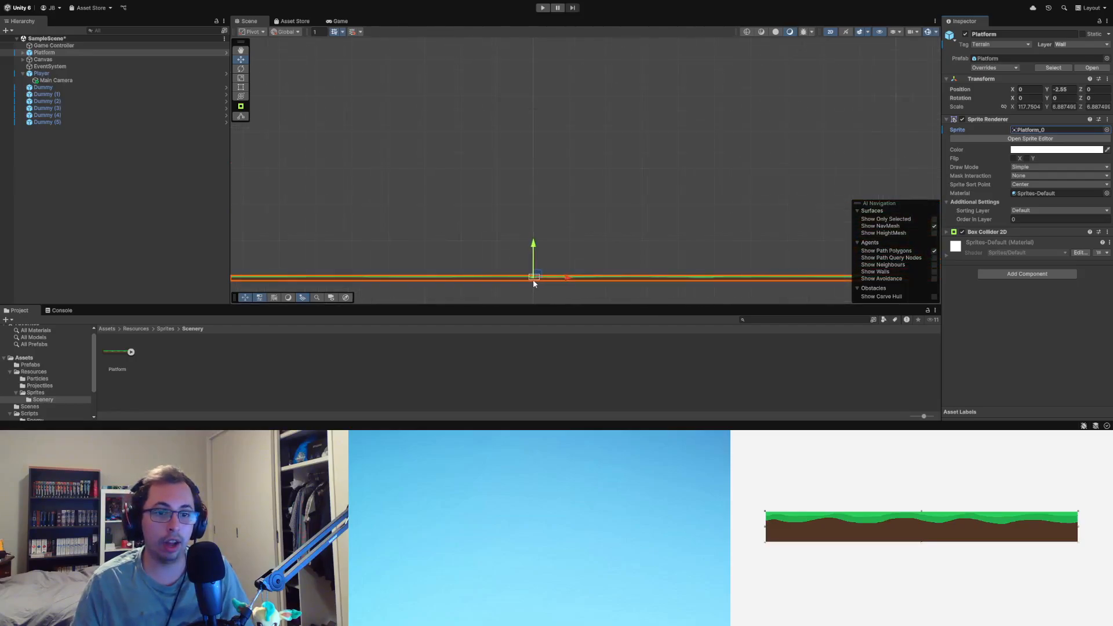
pyautogui.scroll(-2, 533, 283)
pyautogui.scroll(3, 530, 289)
pyautogui.scroll(6, 530, 289)
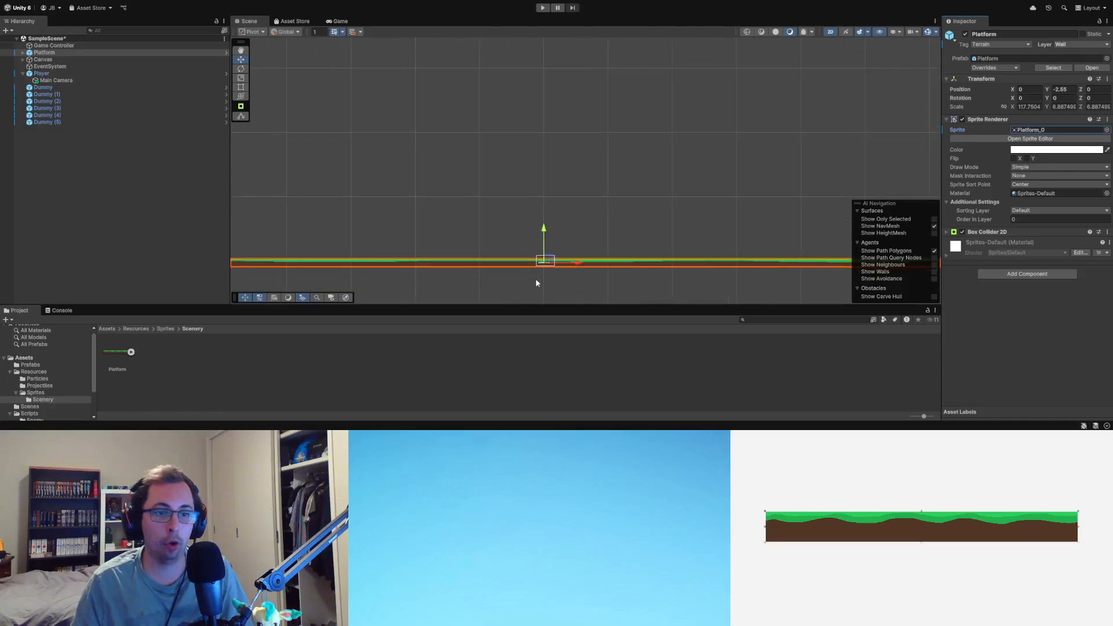
pyautogui.scroll(5, 546, 241)
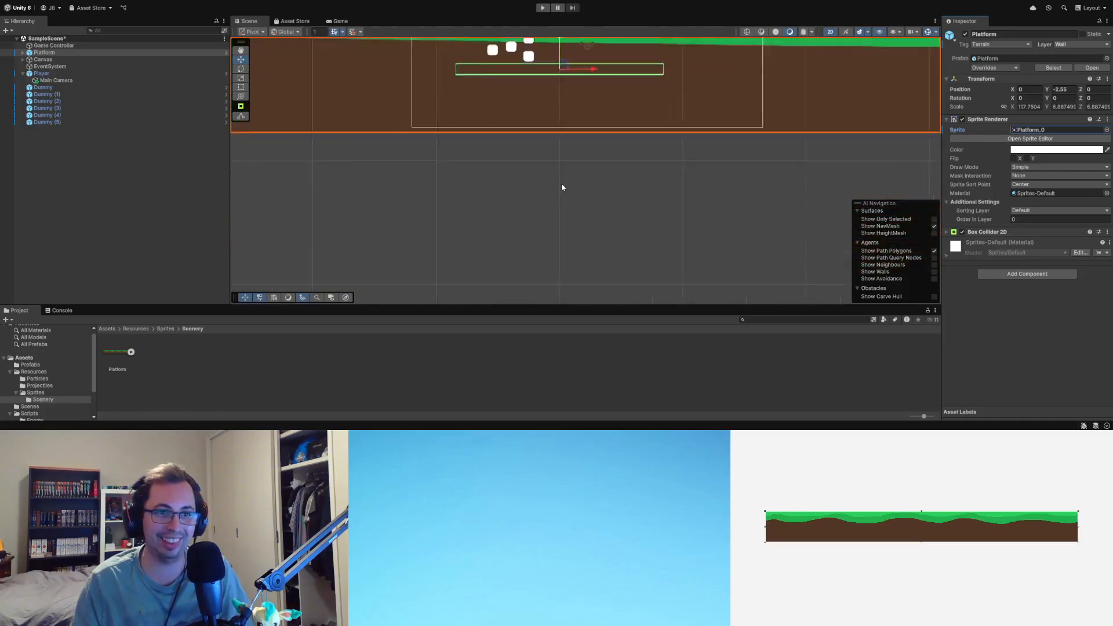
pyautogui.moveTo(562, 200); pyautogui.dragTo(557, 297, button='middle')
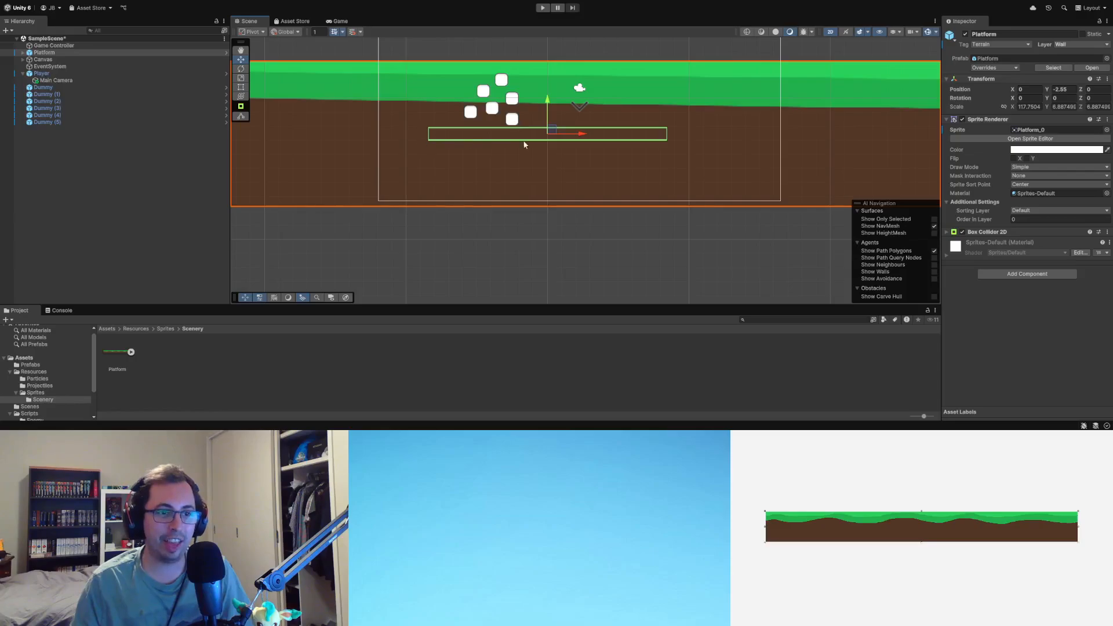
pyautogui.click(1033, 107)
pyautogui.write('0')
pyautogui.press('Tab')
pyautogui.write('0')
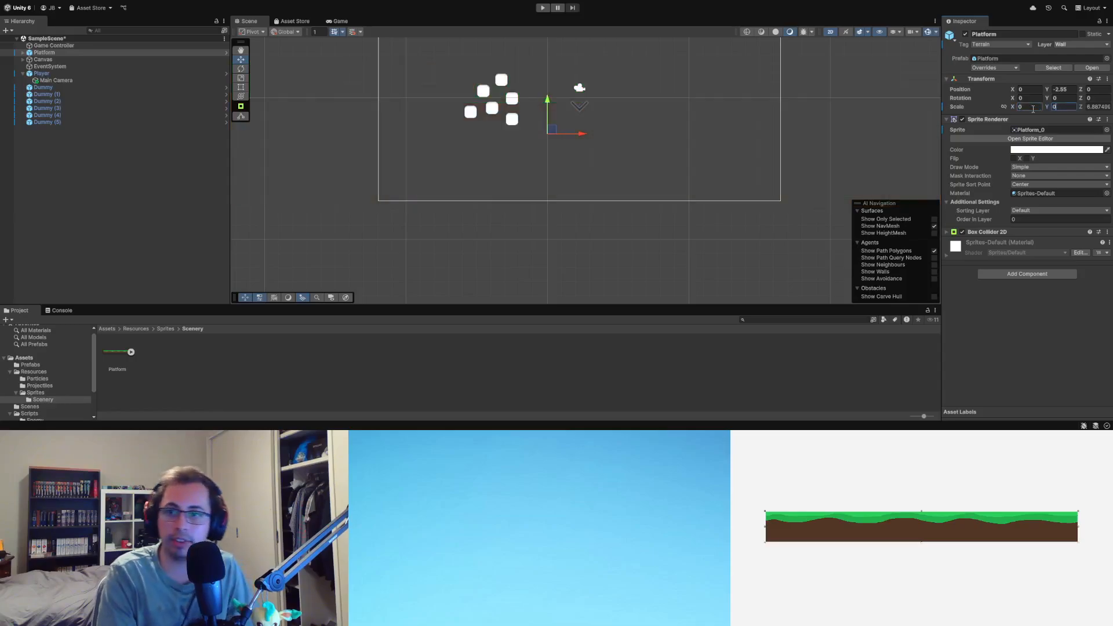
# Step: Set the Platform's X and Y scale to 1
pyautogui.click(1031, 108)
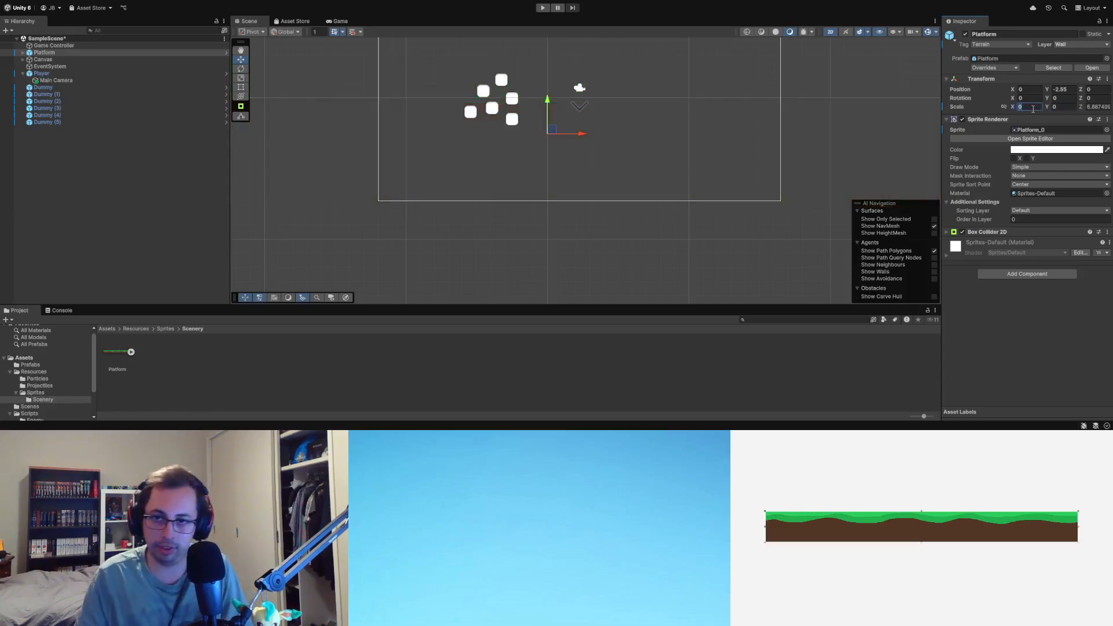
pyautogui.write('1')
pyautogui.click(1062, 106)
pyautogui.write('1')
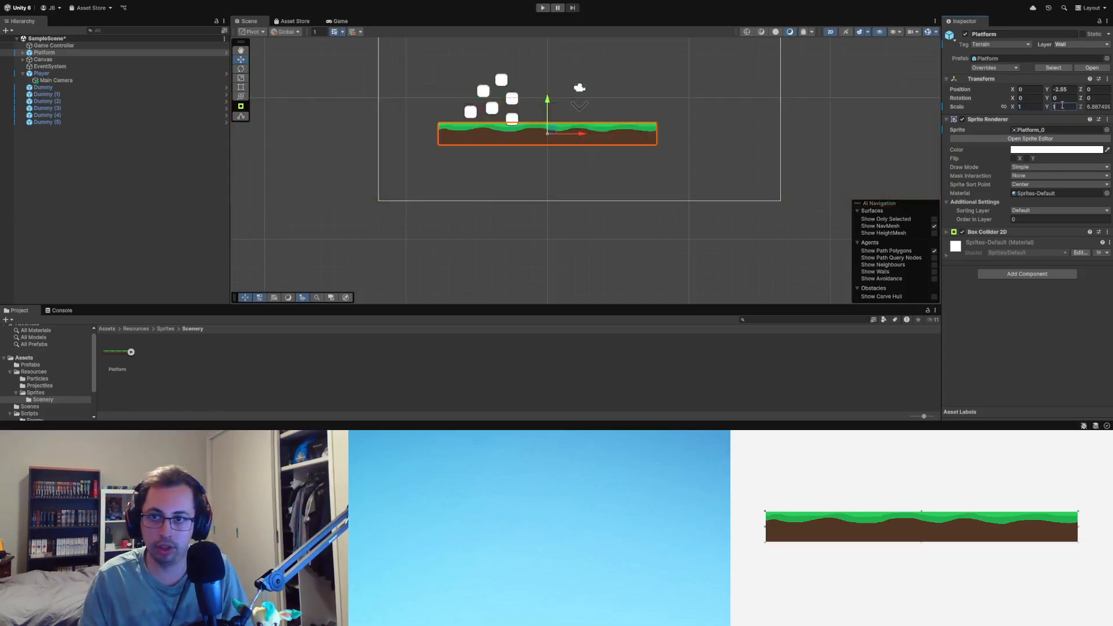
pyautogui.click(697, 160)
pyautogui.click(635, 142)
pyautogui.click(705, 151)
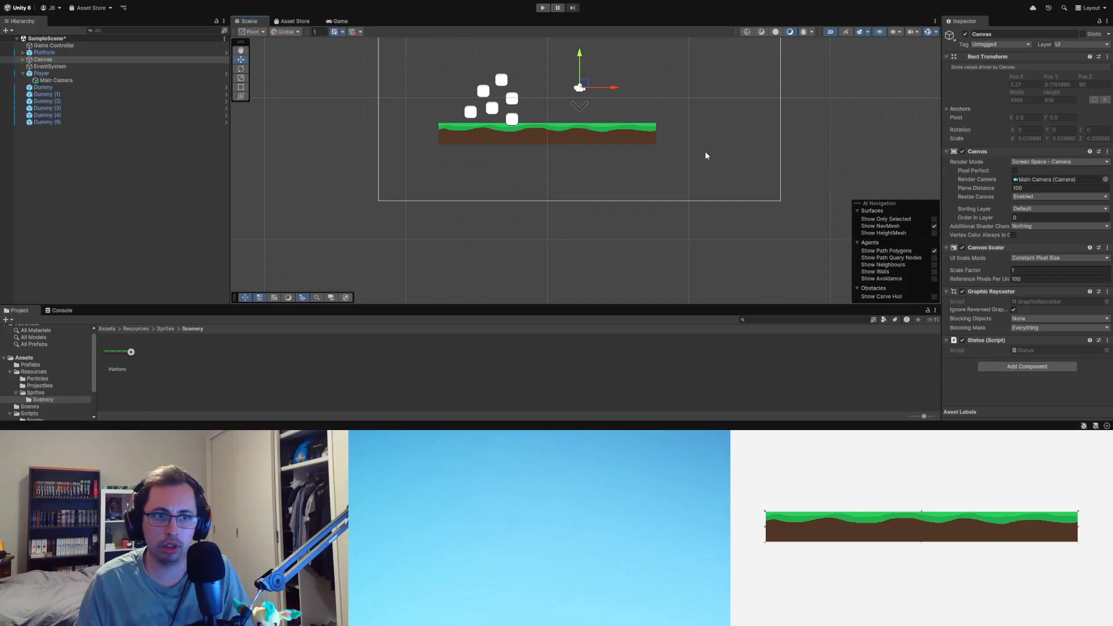
pyautogui.click(612, 140)
pyautogui.click(680, 139)
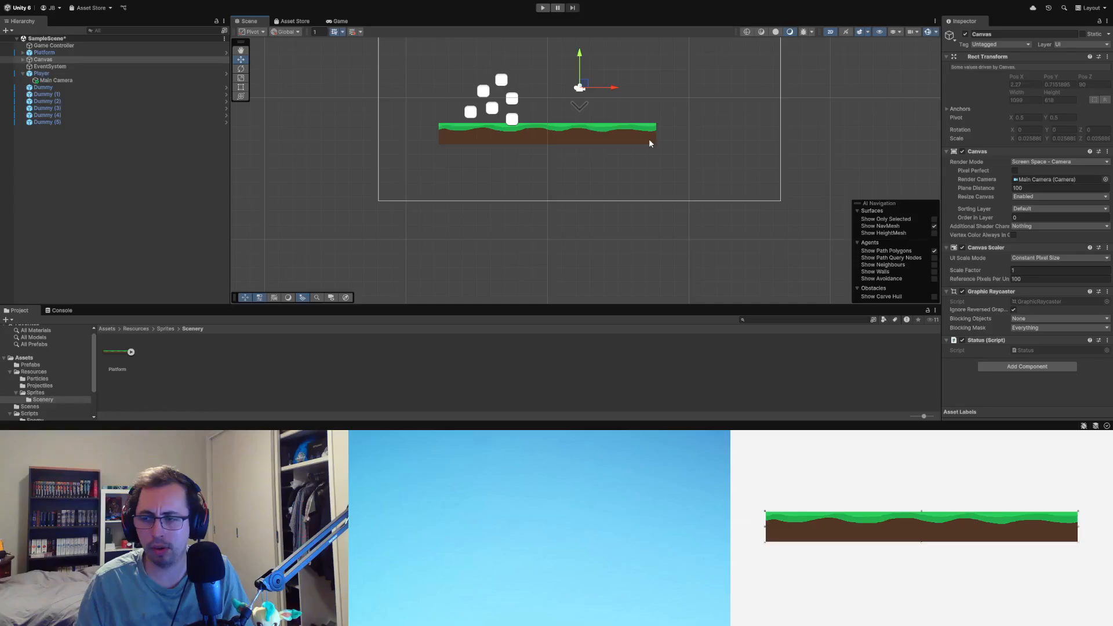
# Step: Examine the Box Collider 2D settings on the Platform and on its Ground child object
pyautogui.scroll(5, 533, 132)
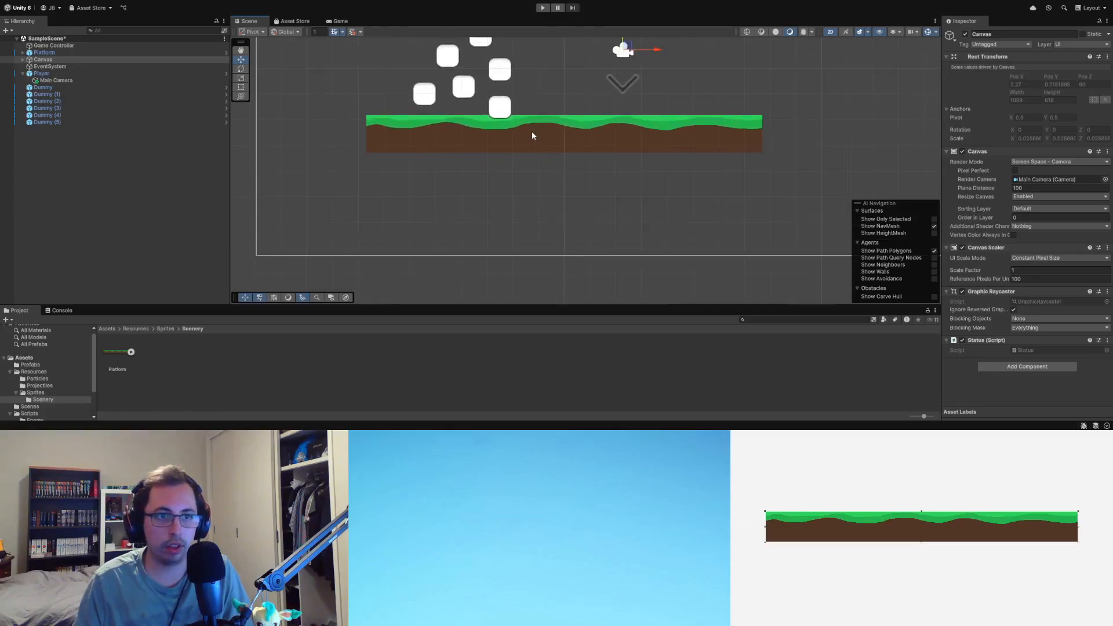
pyautogui.click(569, 134)
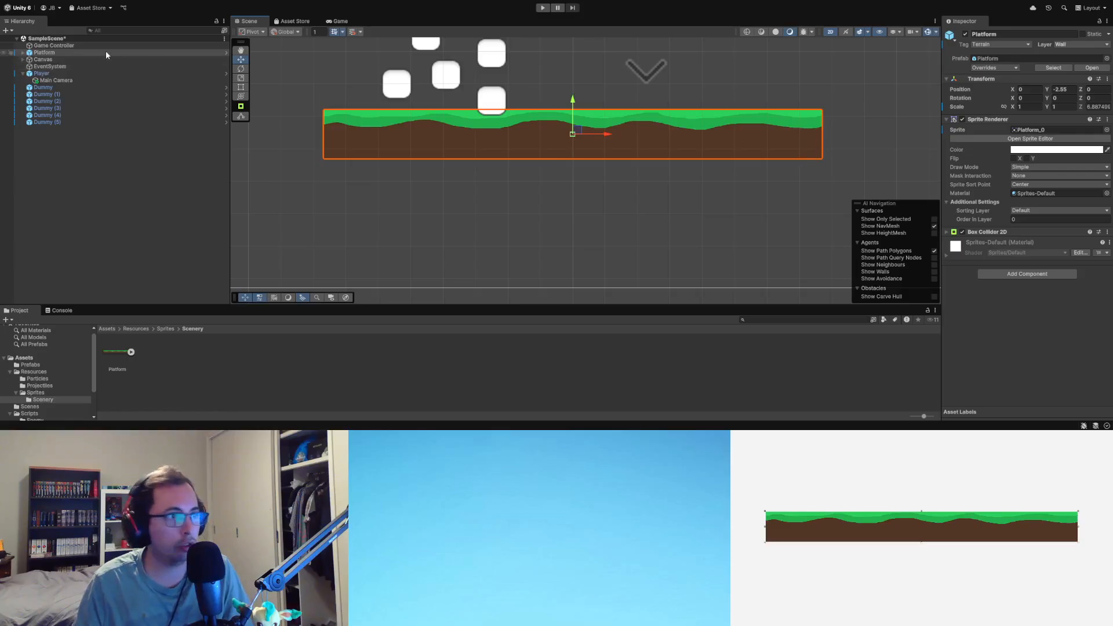
pyautogui.click(992, 232)
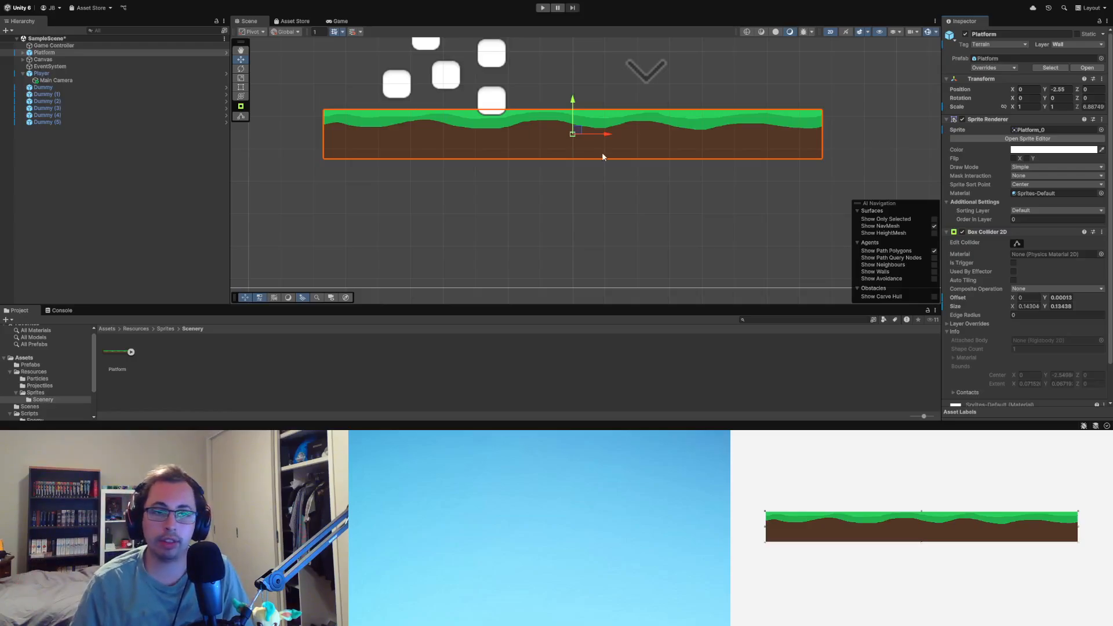
pyautogui.click(23, 53)
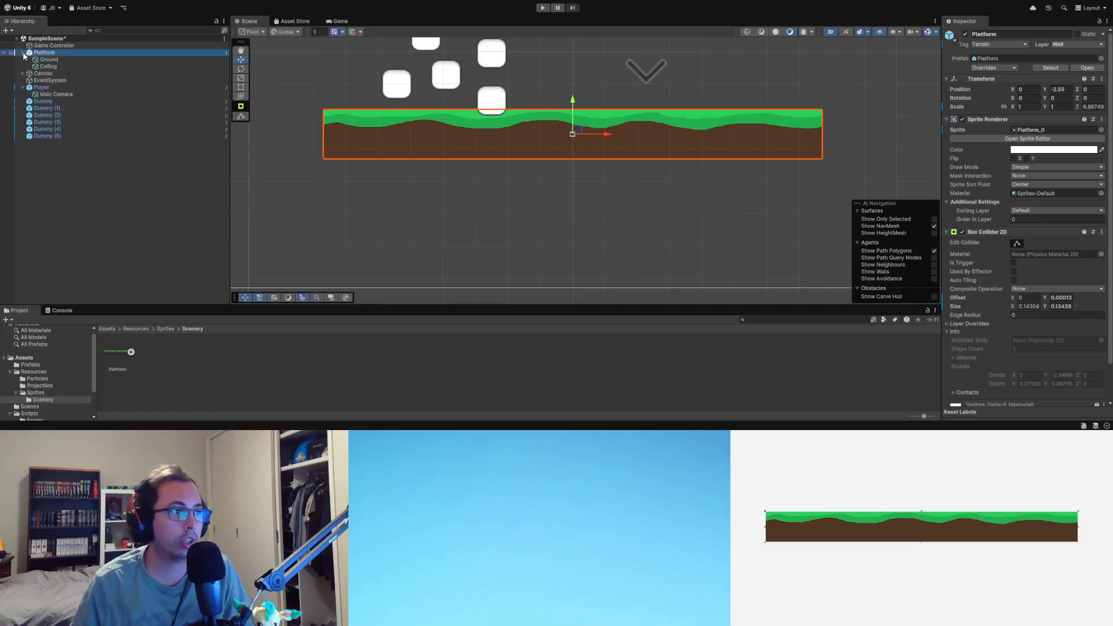
pyautogui.click(37, 59)
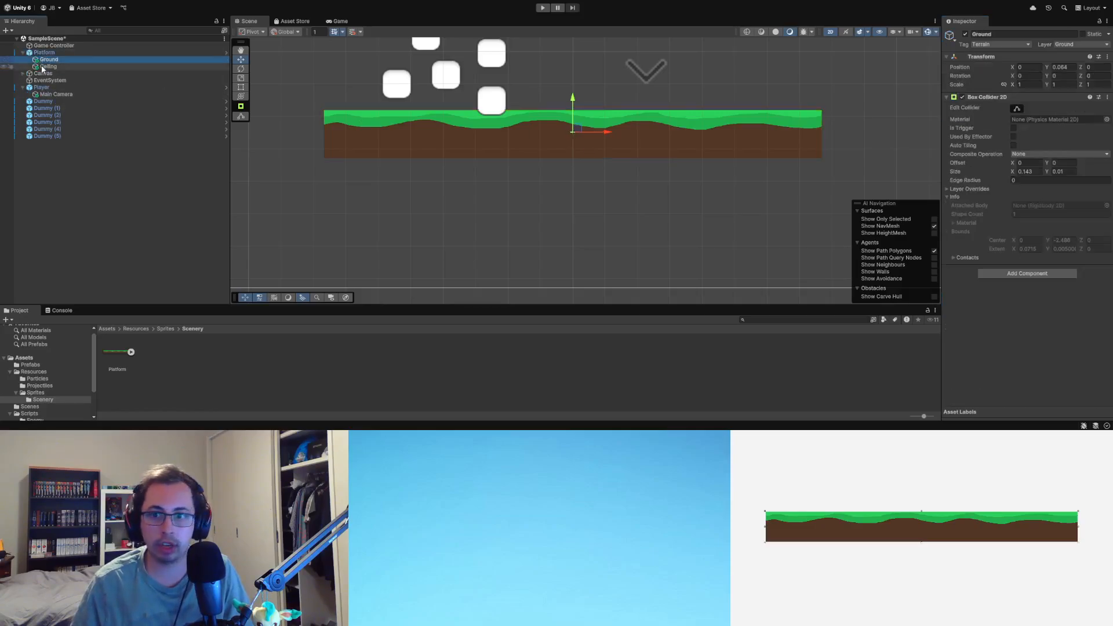
pyautogui.click(44, 53)
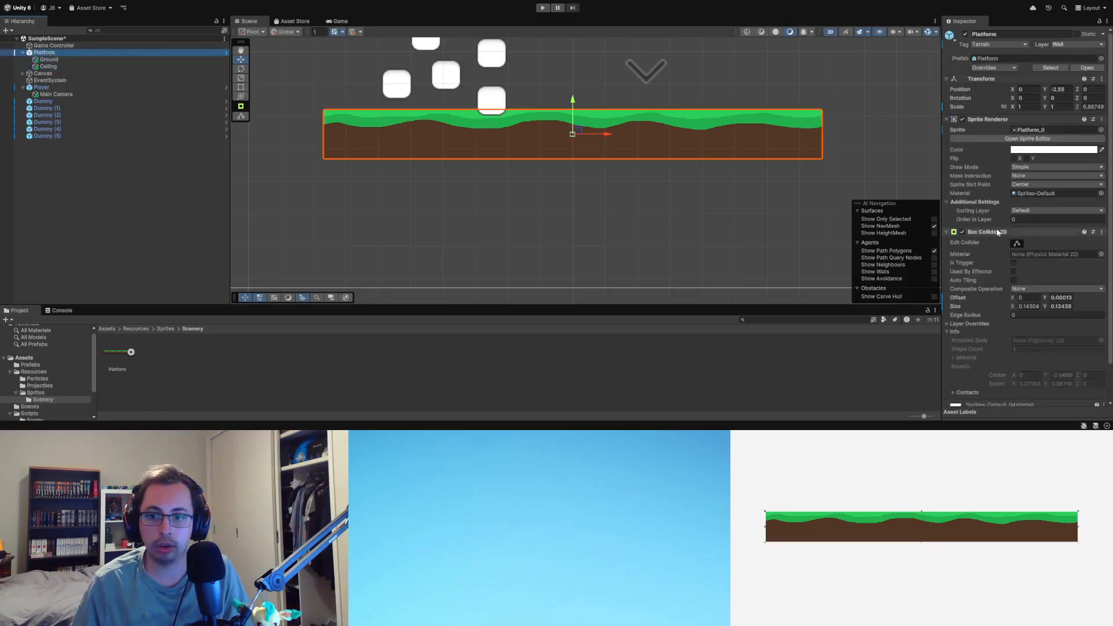
pyautogui.scroll(-2, 997, 232)
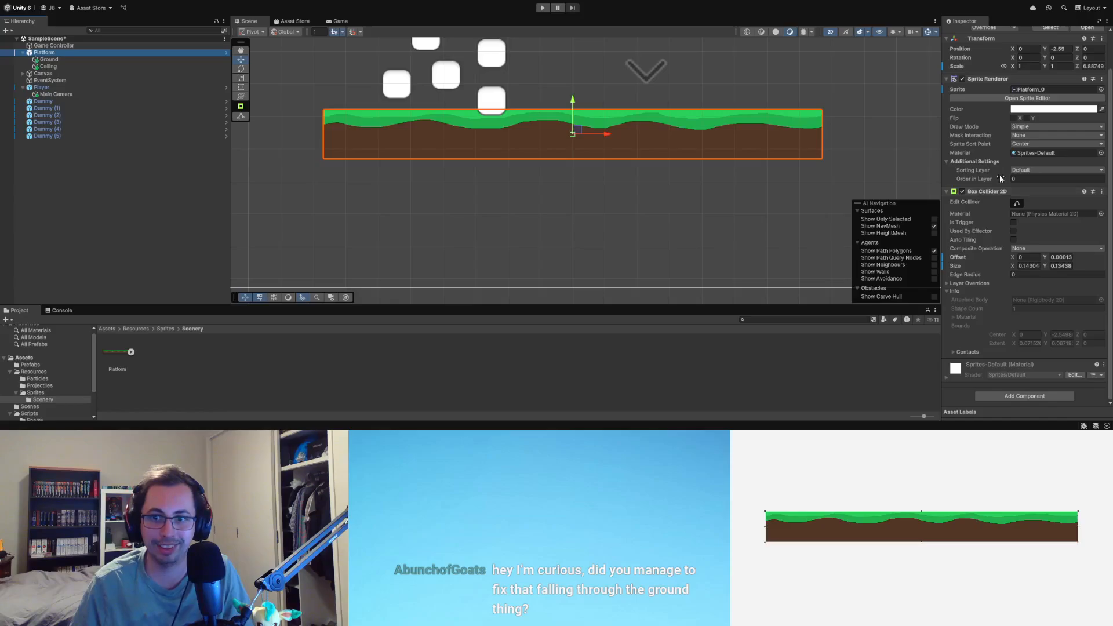
pyautogui.click(54, 59)
pyautogui.click(55, 52)
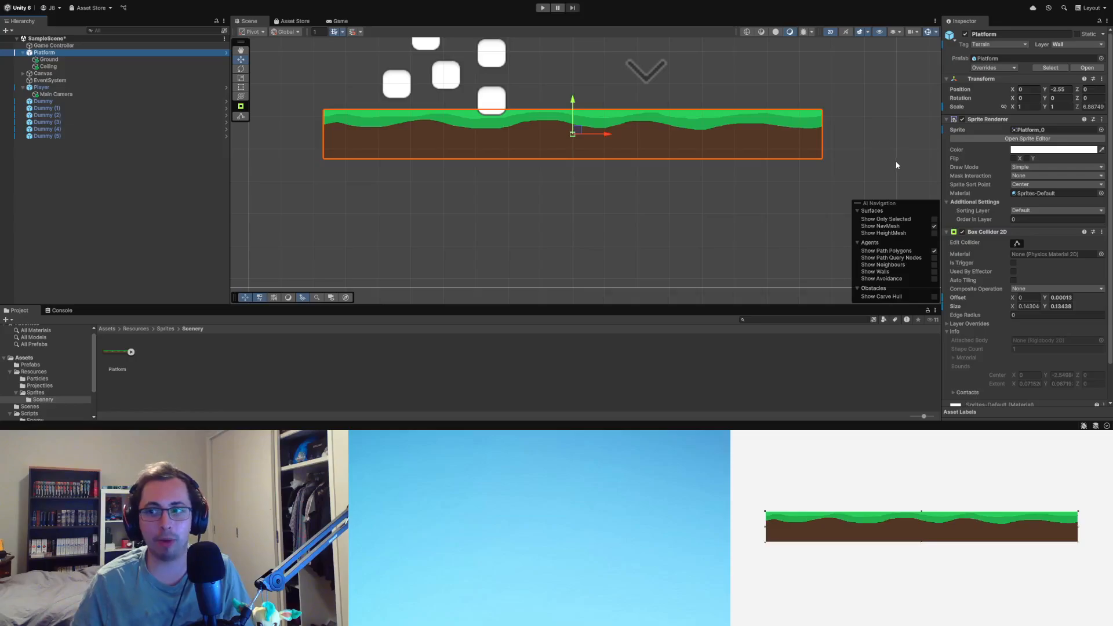
# Step: Disable the Box Collider 2D component on the Platform object
pyautogui.scroll(1, 562, 181)
pyautogui.scroll(2, 598, 155)
pyautogui.scroll(-3, 653, 138)
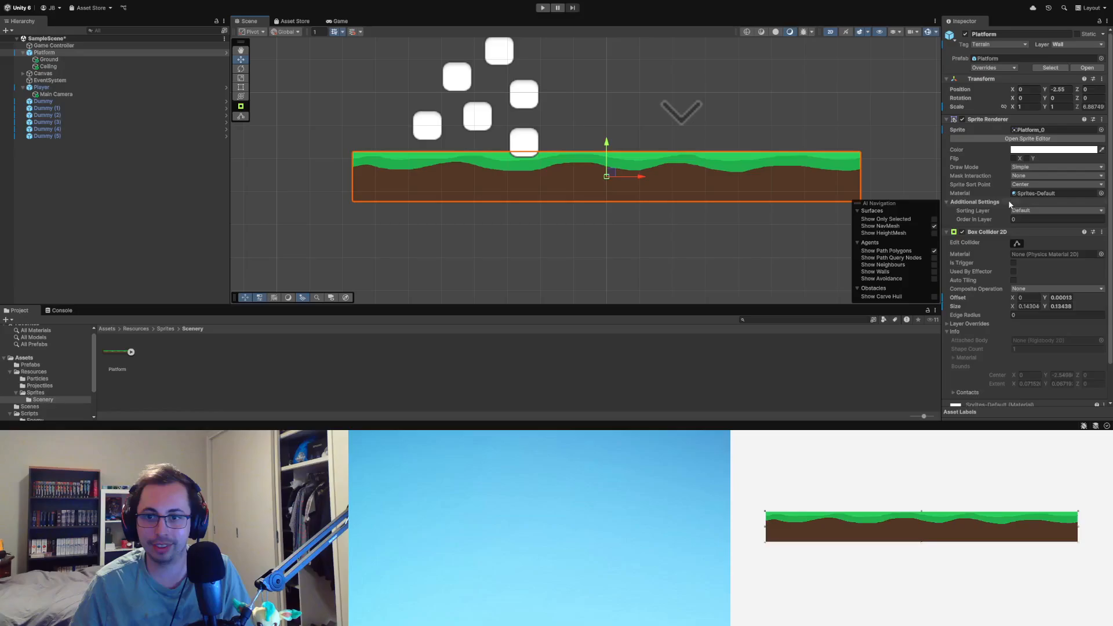
pyautogui.click(962, 232)
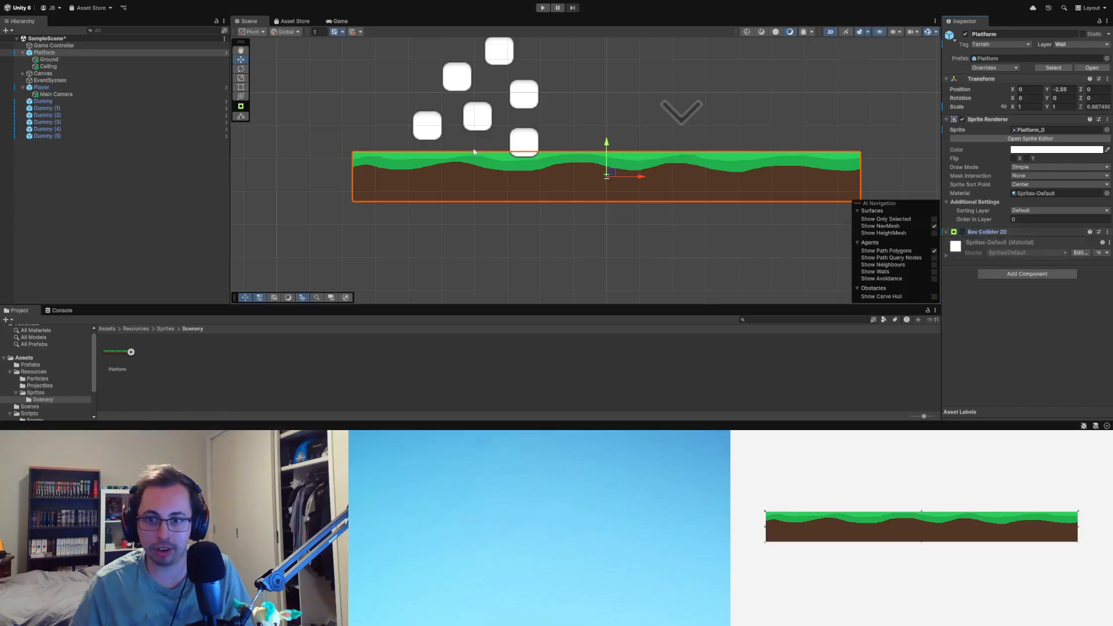
# Step: Edit the Ground child's box collider and stretch its right edge to make it about 5.2 units wide
pyautogui.click(49, 60)
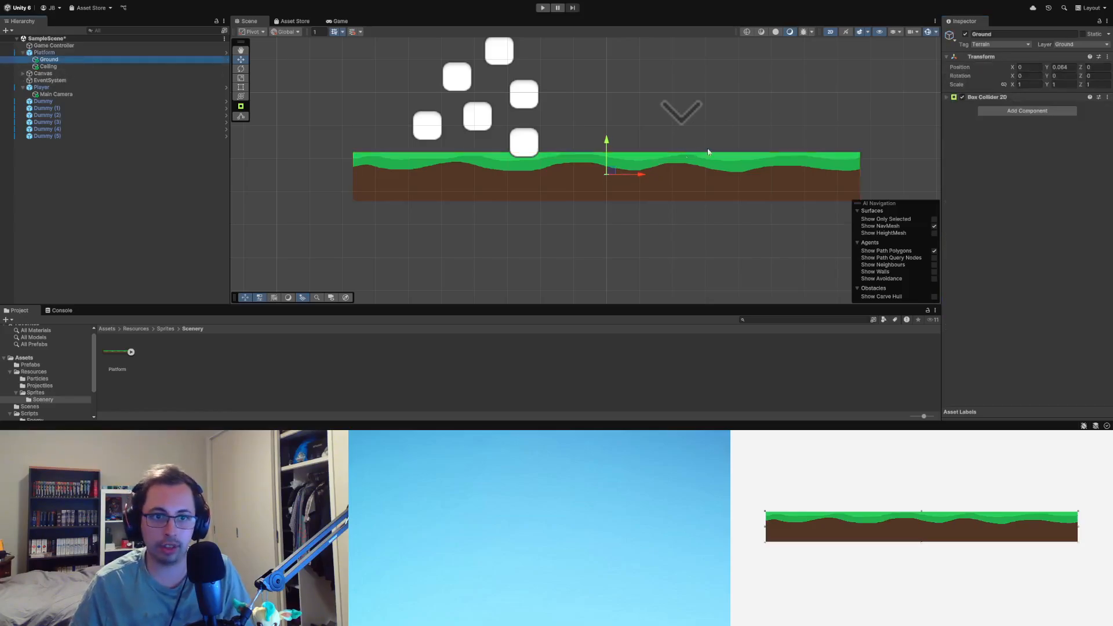
pyautogui.click(947, 97)
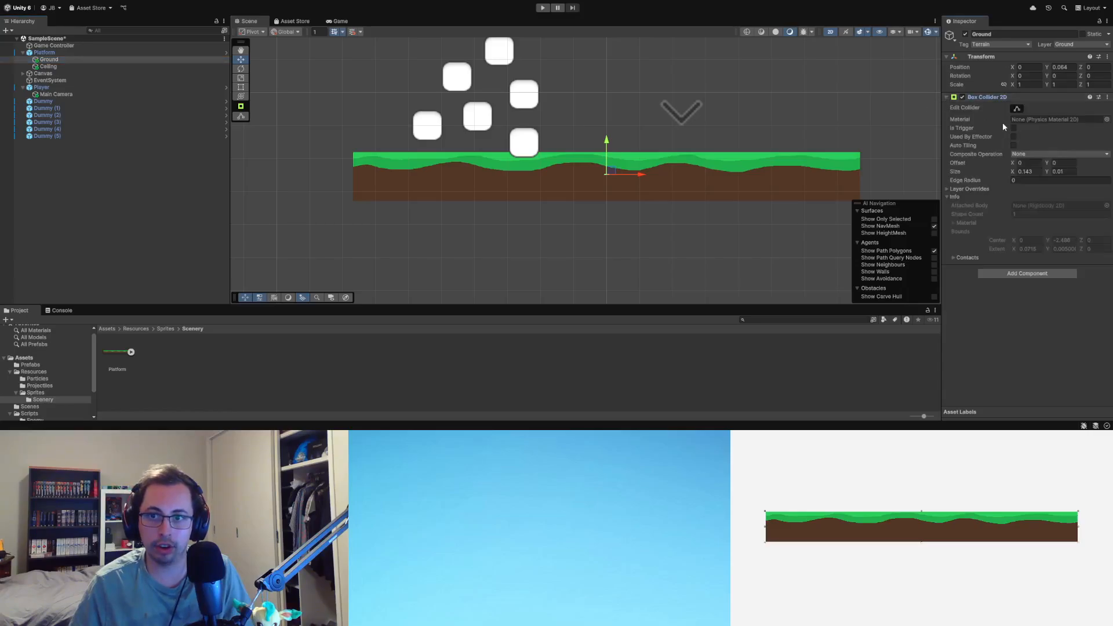
pyautogui.click(1017, 108)
pyautogui.scroll(2, 611, 176)
pyautogui.scroll(1, 612, 180)
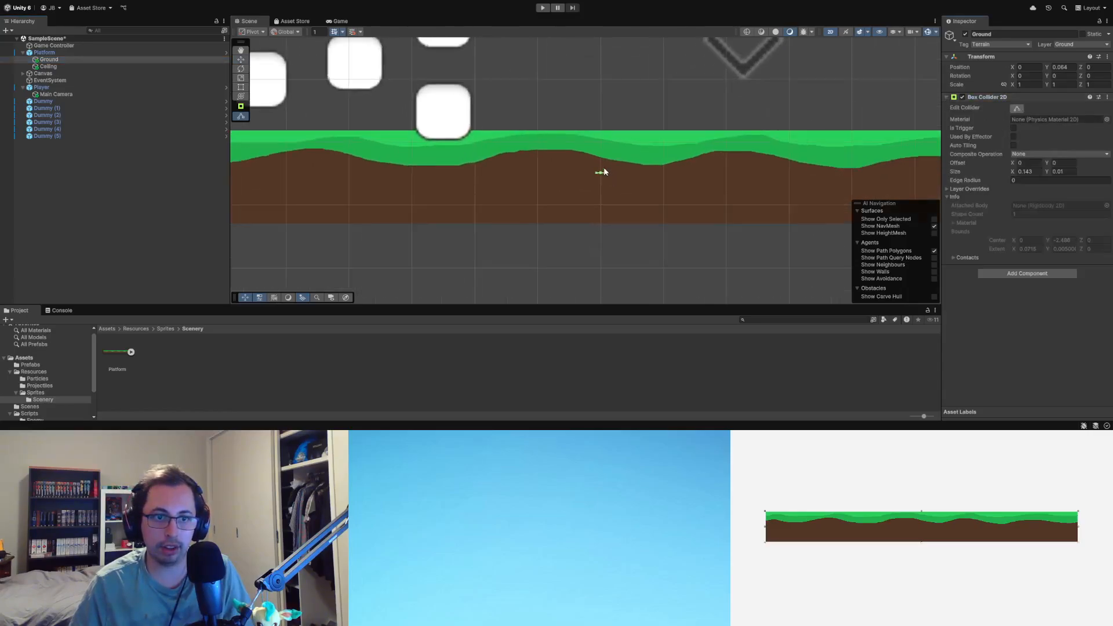
pyautogui.moveTo(606, 174); pyautogui.dragTo(923, 193)
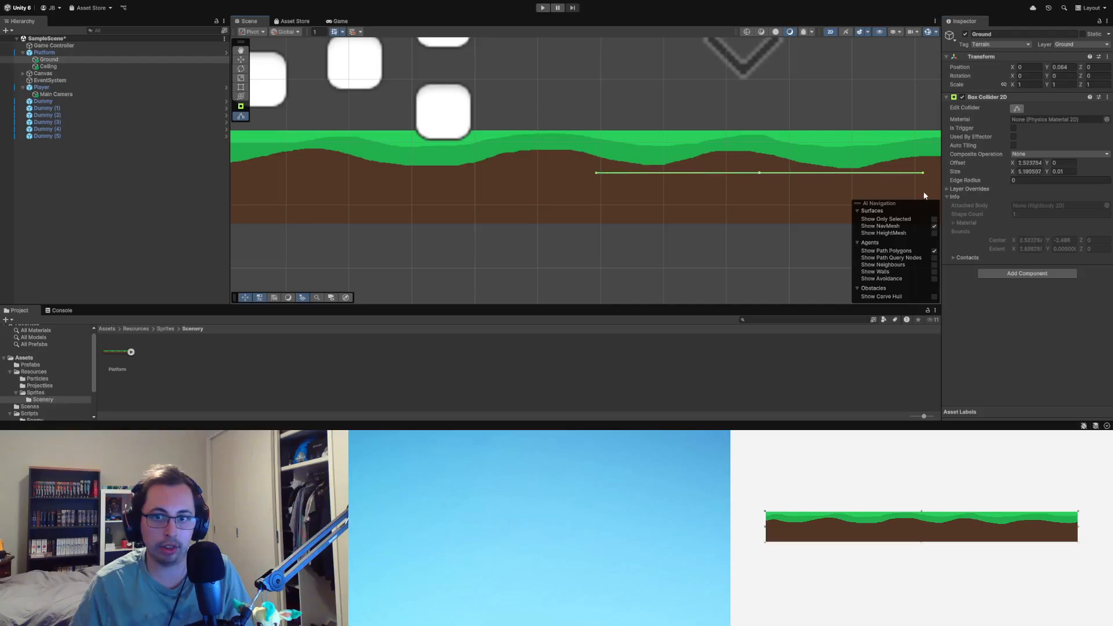
# Step: Reshape the Ground collider into a strip about 0.14 units tall along the lower edge of the soil
pyautogui.moveTo(761, 173); pyautogui.dragTo(767, 130)
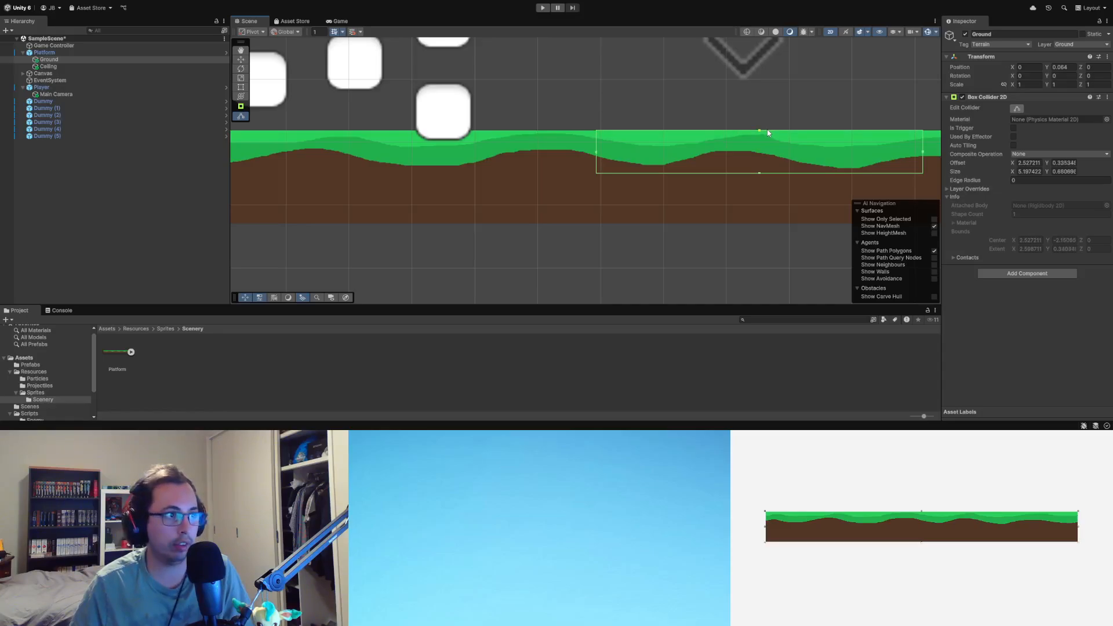
pyautogui.moveTo(767, 132); pyautogui.dragTo(757, 226)
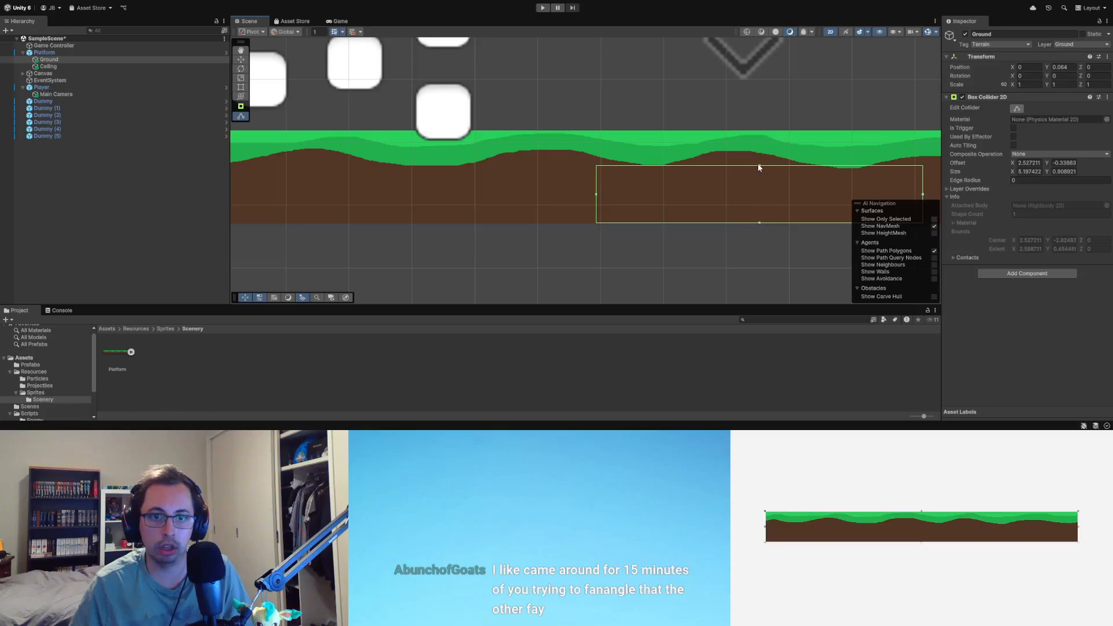
pyautogui.moveTo(759, 168); pyautogui.dragTo(763, 216)
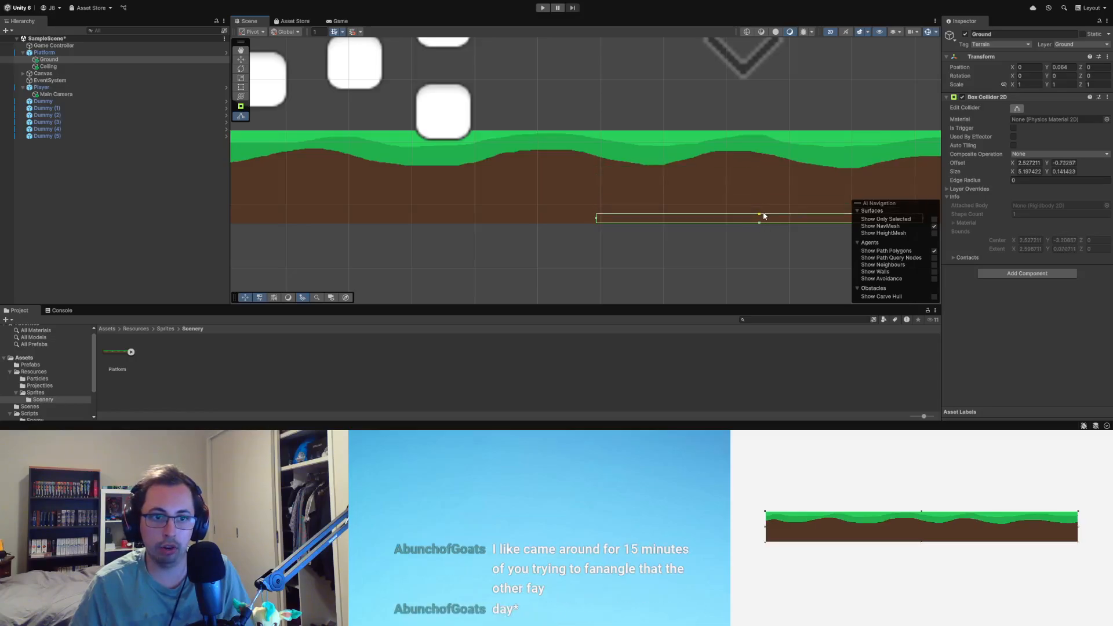
pyautogui.scroll(-3, 610, 239)
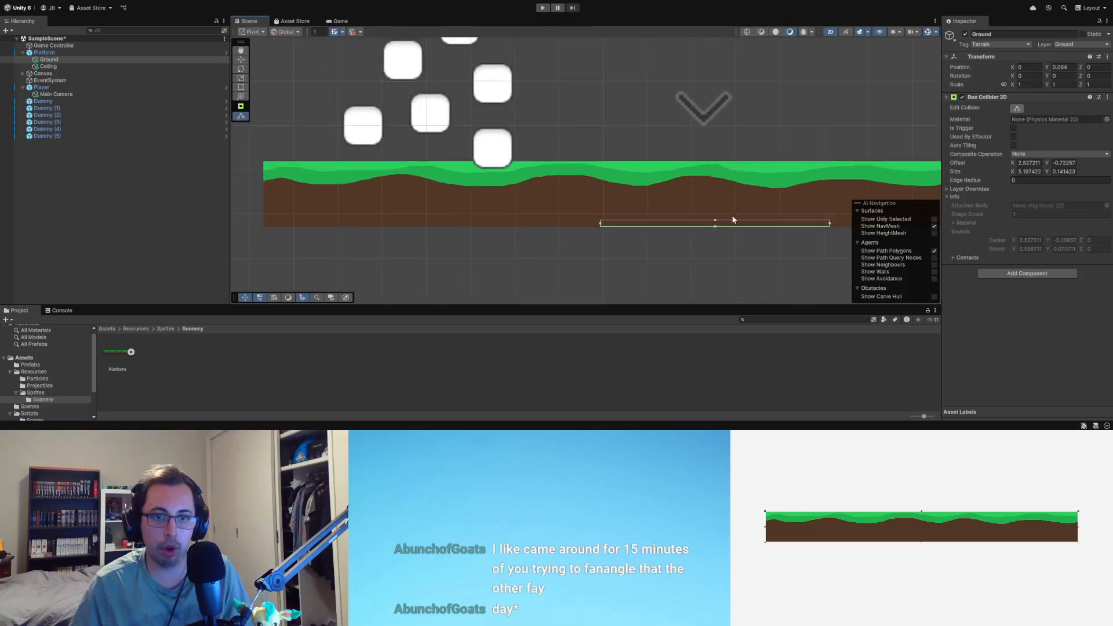
# Step: Move the Ground collider up from the soil's lower edge and reshape it into a grass-top strip about 0.19 units tall
pyautogui.moveTo(718, 220); pyautogui.dragTo(720, 164)
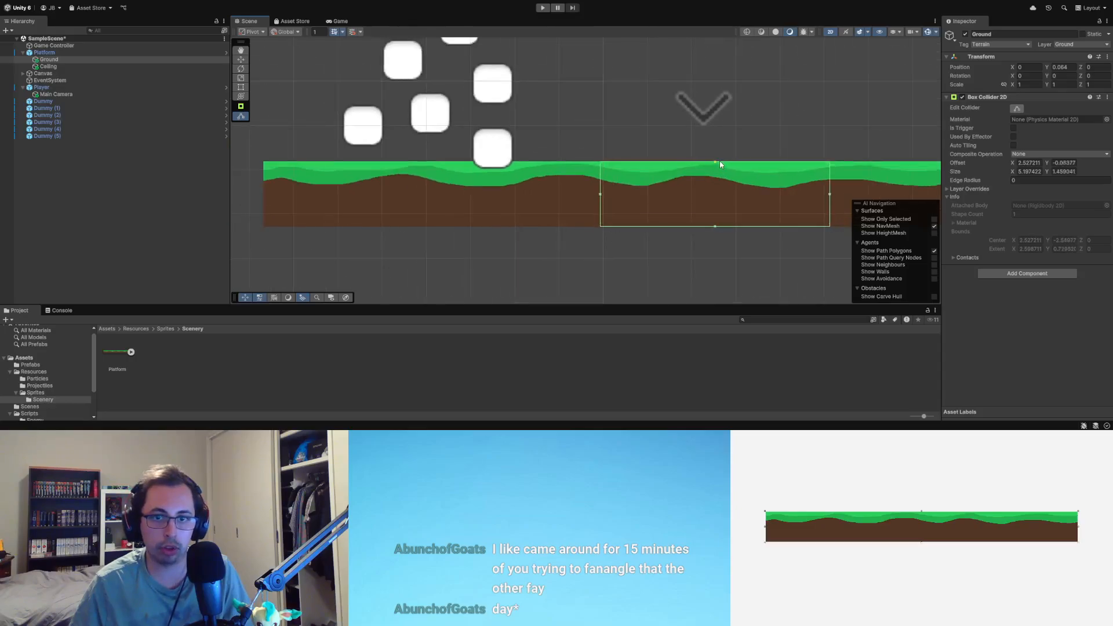
pyautogui.moveTo(715, 227); pyautogui.dragTo(718, 160)
pyautogui.scroll(4, 714, 170)
pyautogui.scroll(2, 713, 167)
pyautogui.moveTo(717, 216); pyautogui.dragTo(722, 193)
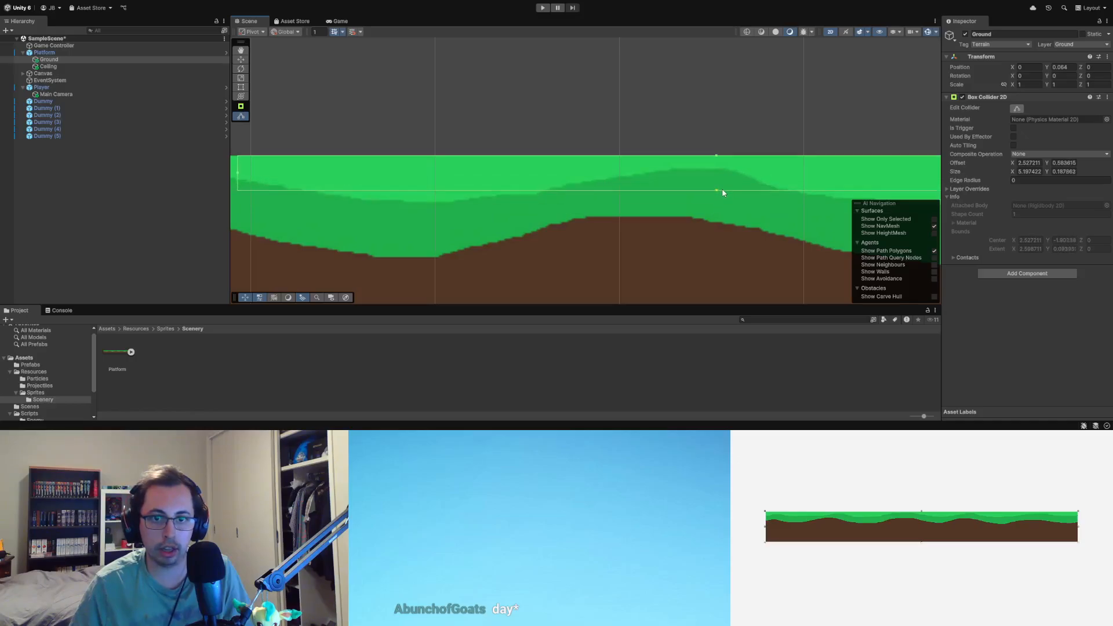
# Step: Stretch both ends of the Ground collider to the platform's edges, making it about 15.35 units wide
pyautogui.scroll(-5, 693, 196)
pyautogui.moveTo(686, 252); pyautogui.dragTo(574, 166, button='middle')
pyautogui.moveTo(736, 121); pyautogui.dragTo(868, 120)
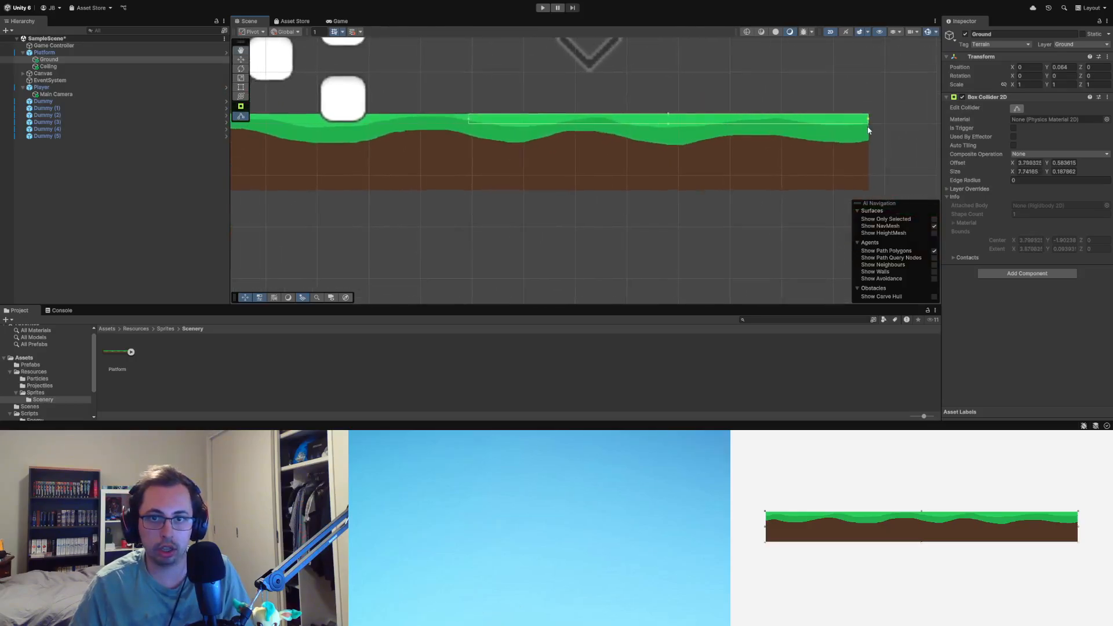
pyautogui.scroll(-3, 413, 163)
pyautogui.moveTo(484, 174); pyautogui.dragTo(737, 188, button='middle')
pyautogui.moveTo(686, 164); pyautogui.dragTo(371, 169)
pyautogui.click(718, 274)
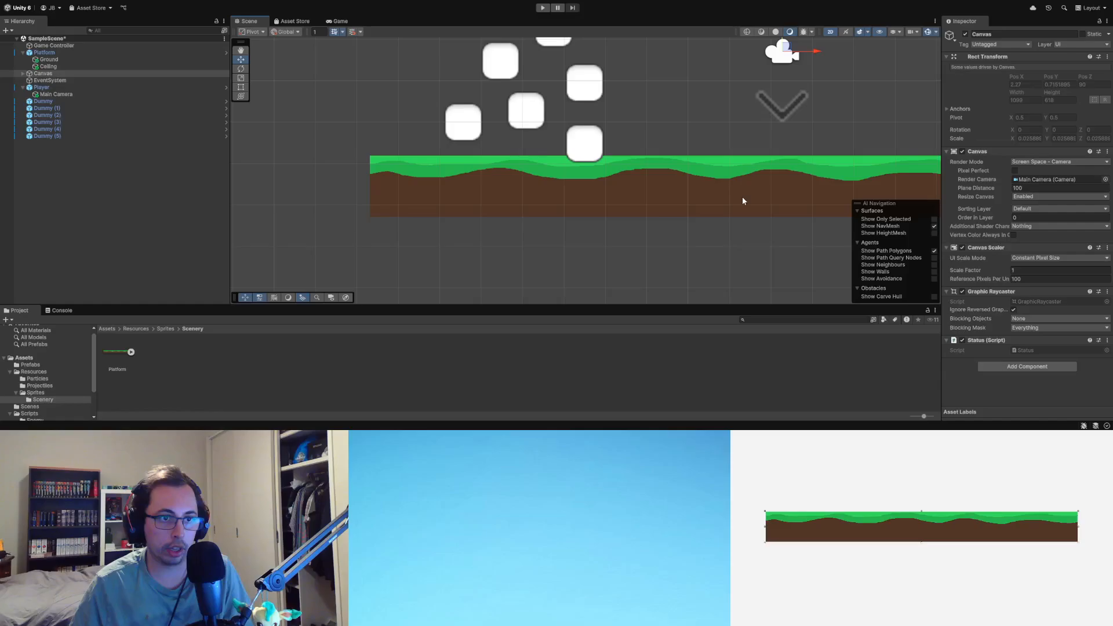
pyautogui.click(742, 201)
pyautogui.click(730, 246)
# Step: Scale the Ceiling object horizontally to about 107.4 so that its collider spans the full platform width
pyautogui.click(90, 68)
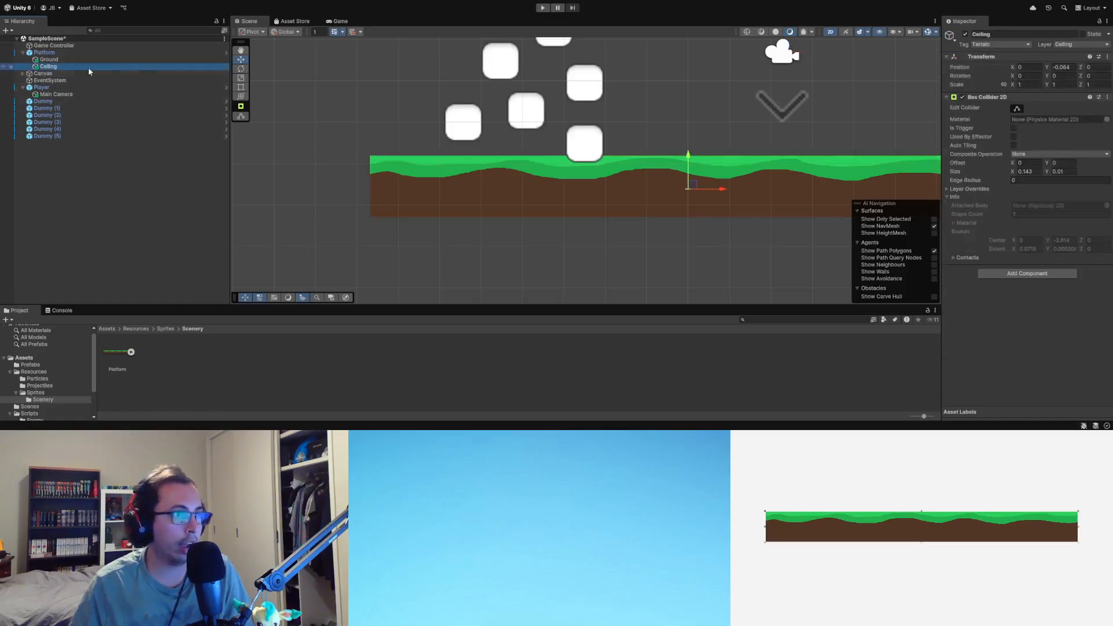
pyautogui.scroll(10, 708, 201)
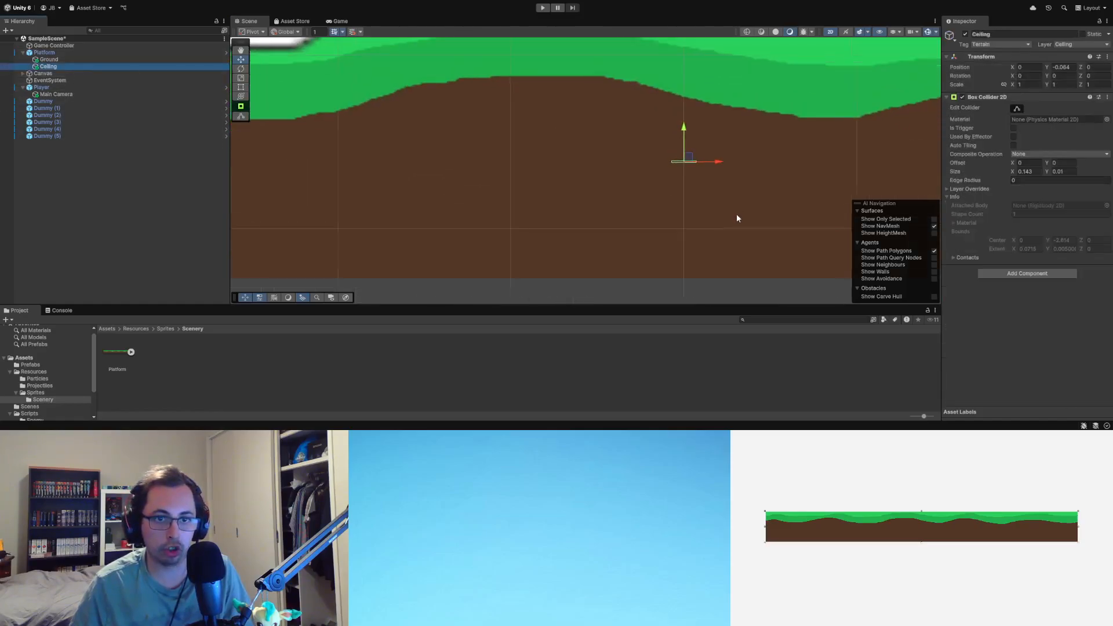
pyautogui.press('e')
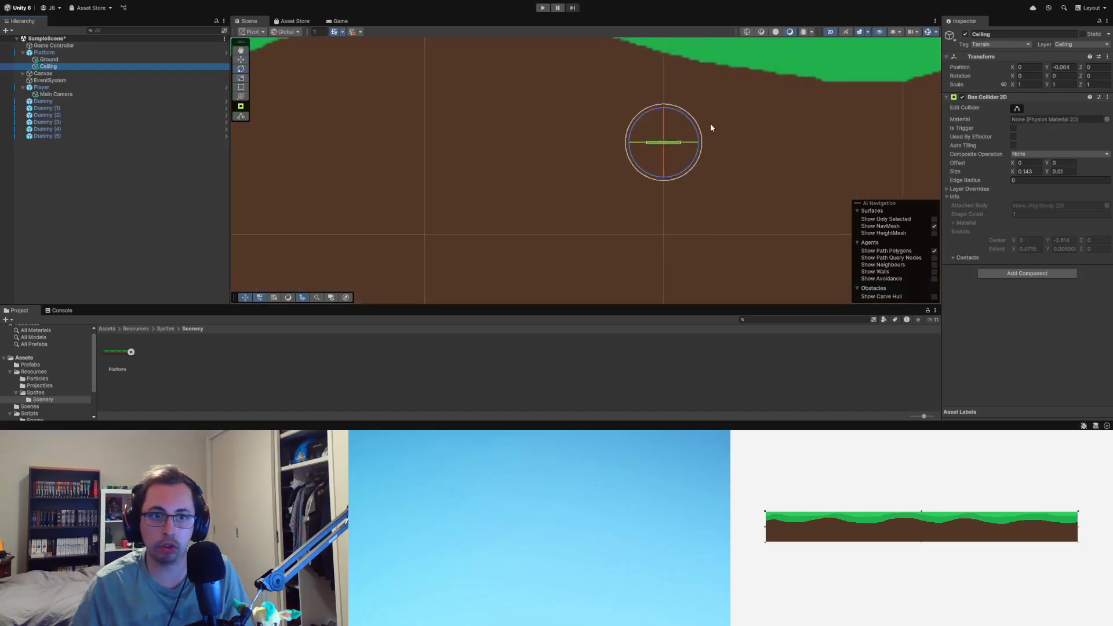
pyautogui.press('r')
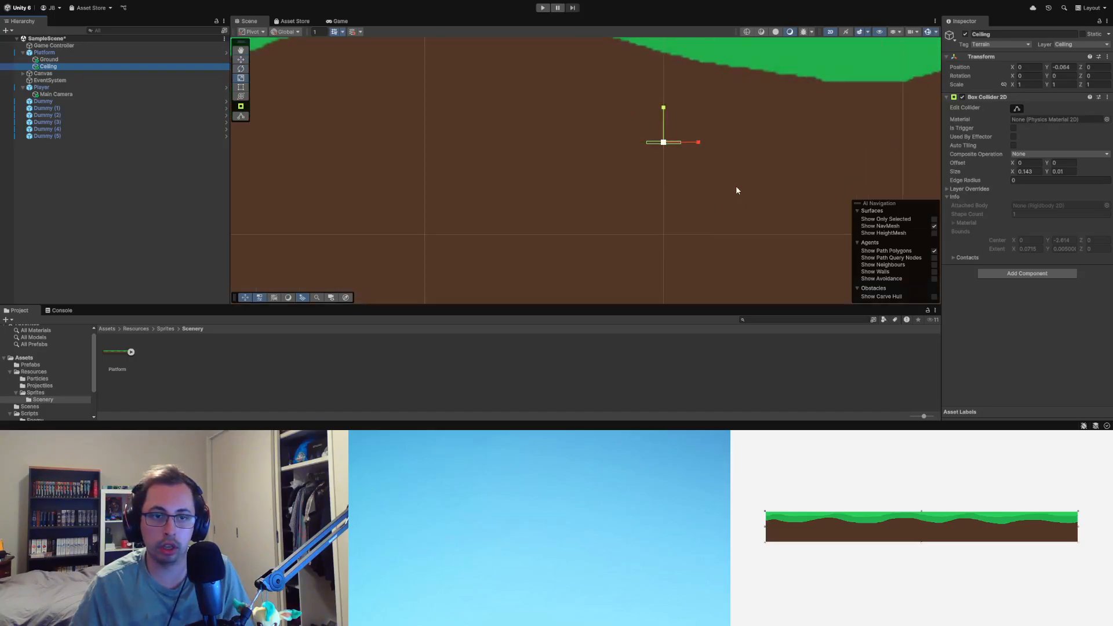
pyautogui.scroll(-5, 735, 186)
pyautogui.scroll(-4, 782, 191)
pyautogui.moveTo(764, 214); pyautogui.dragTo(649, 193, button='middle')
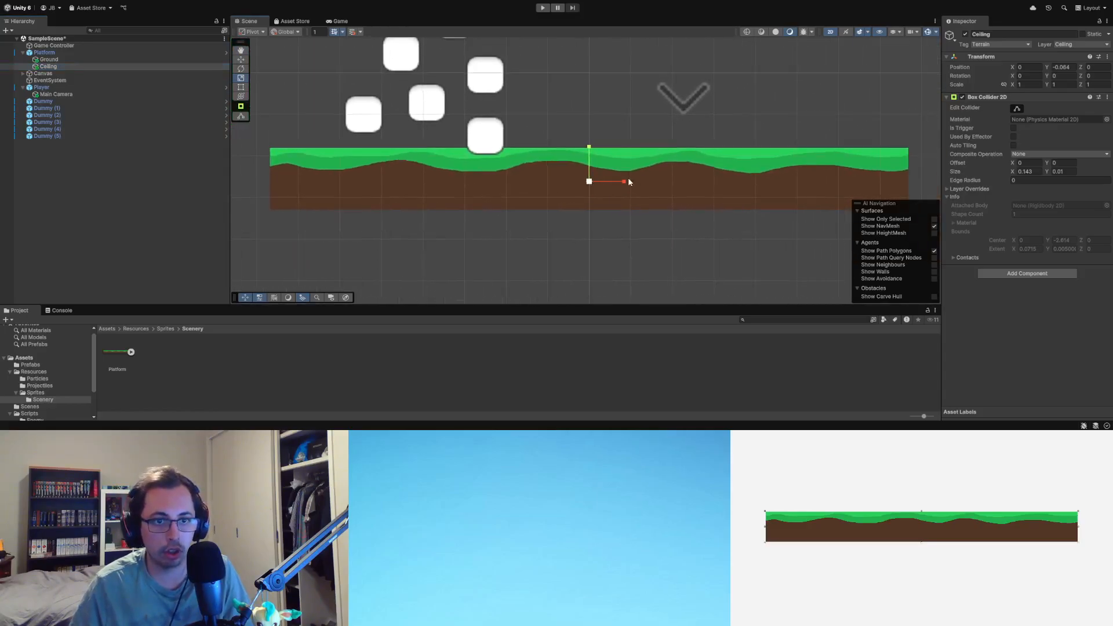
pyautogui.moveTo(625, 180); pyautogui.dragTo(1010, 181)
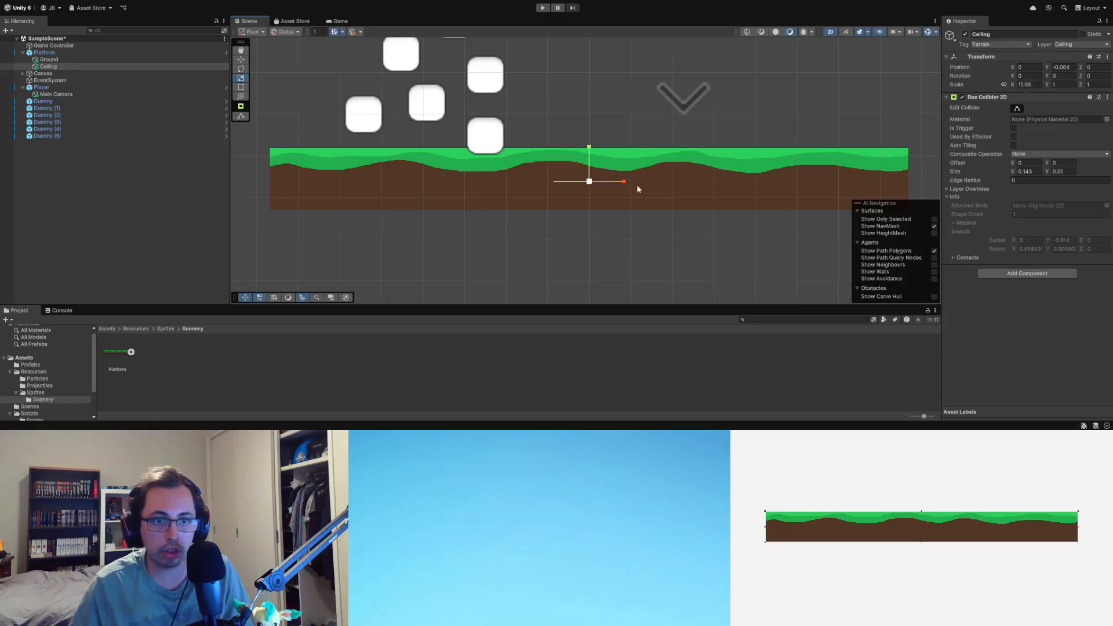
pyautogui.moveTo(624, 183); pyautogui.dragTo(902, 192)
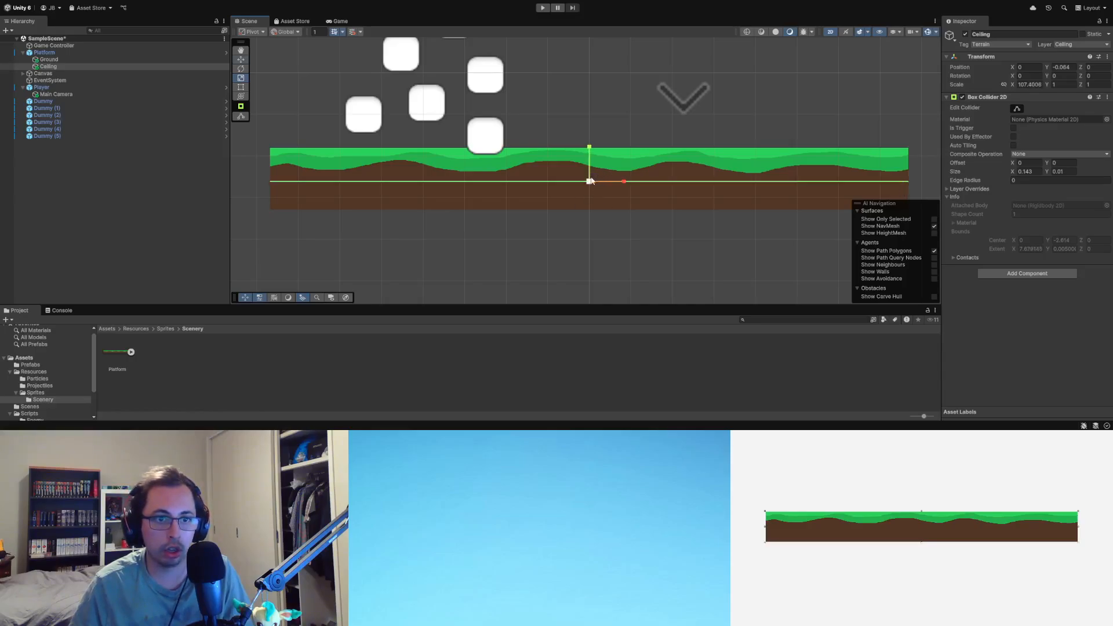
# Step: Scale the Ceiling object vertically to about 18.68, comparing its thickness with the Ground collider
pyautogui.press('r')
pyautogui.moveTo(590, 148); pyautogui.dragTo(609, 6)
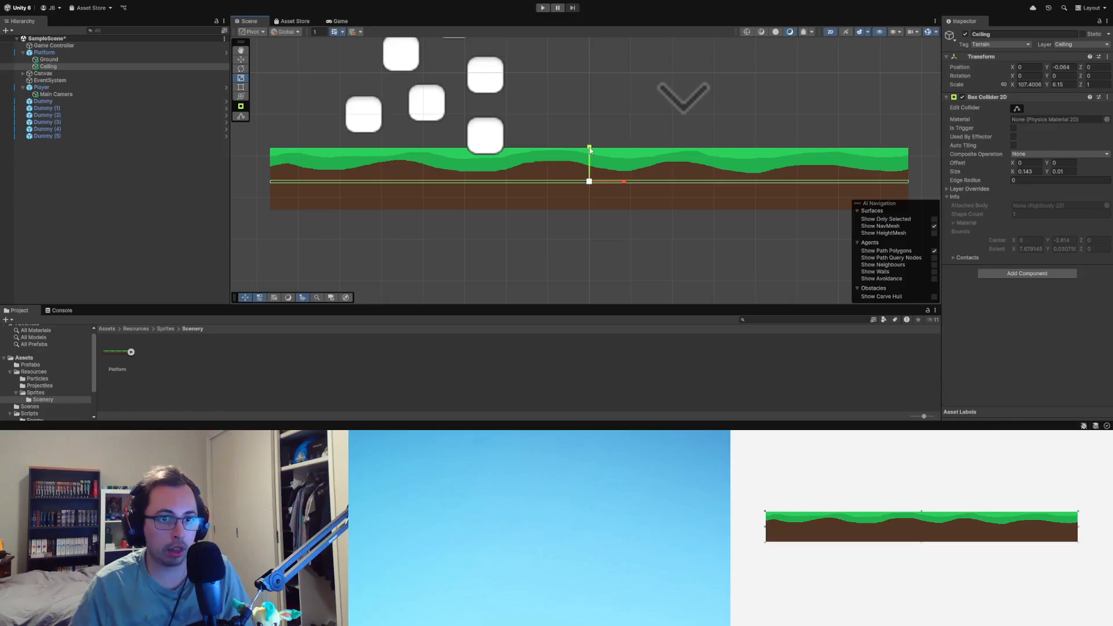
pyautogui.moveTo(589, 146); pyautogui.dragTo(589, 135)
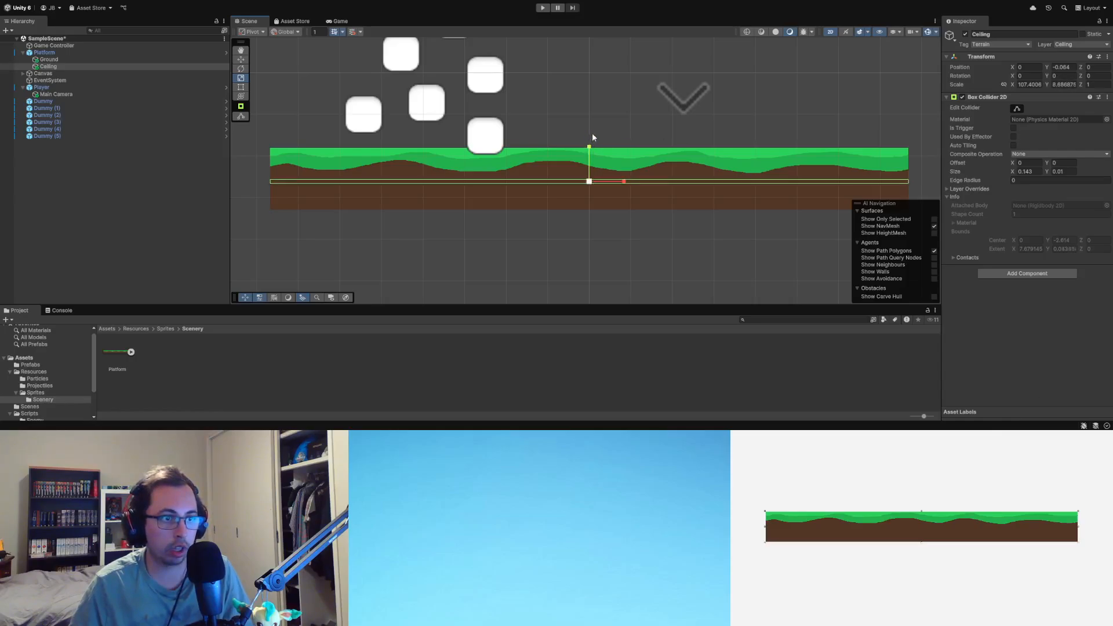
pyautogui.click(48, 66)
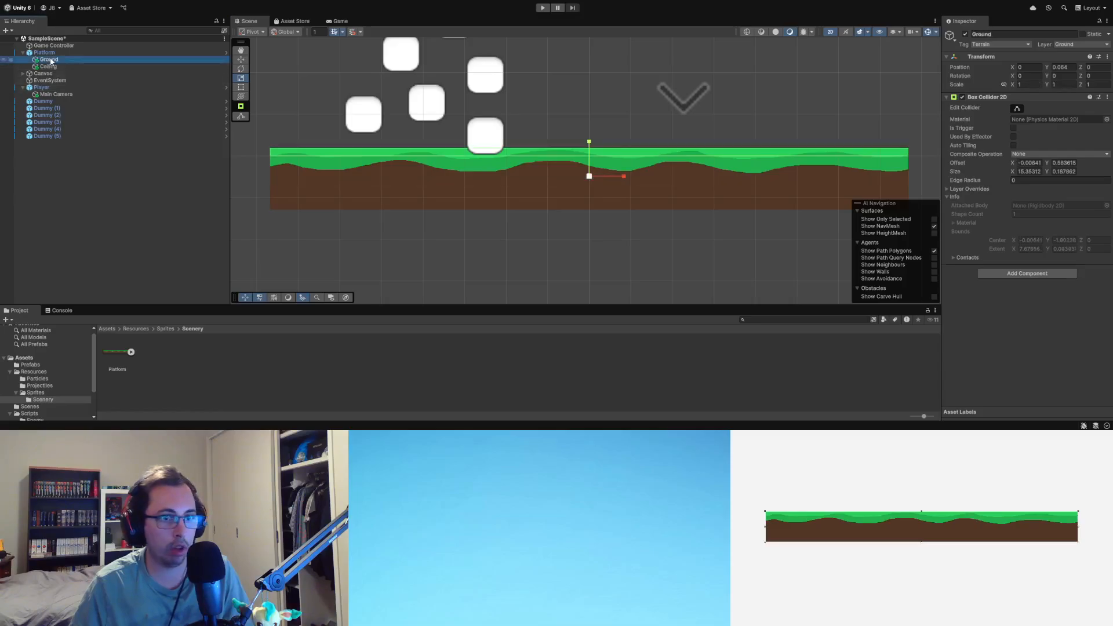
pyautogui.moveTo(589, 147); pyautogui.dragTo(593, 110)
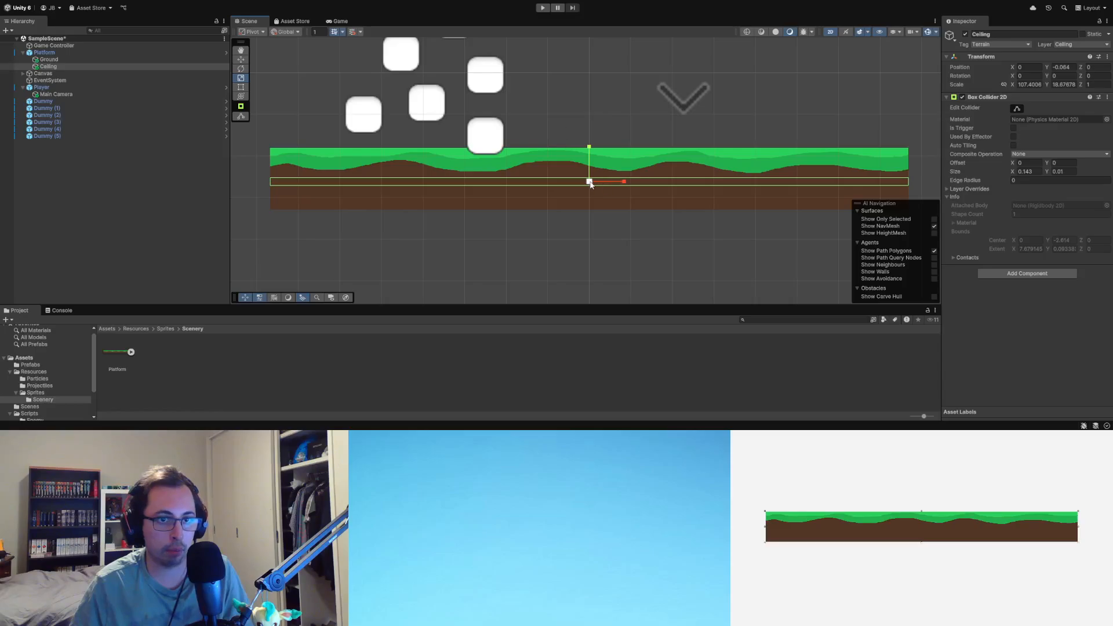
# Step: Move the Ceiling object straight down to the soil's lower edge, at about Y -0.648, keeping X at 0
pyautogui.press('w')
pyautogui.moveTo(591, 184); pyautogui.dragTo(591, 204)
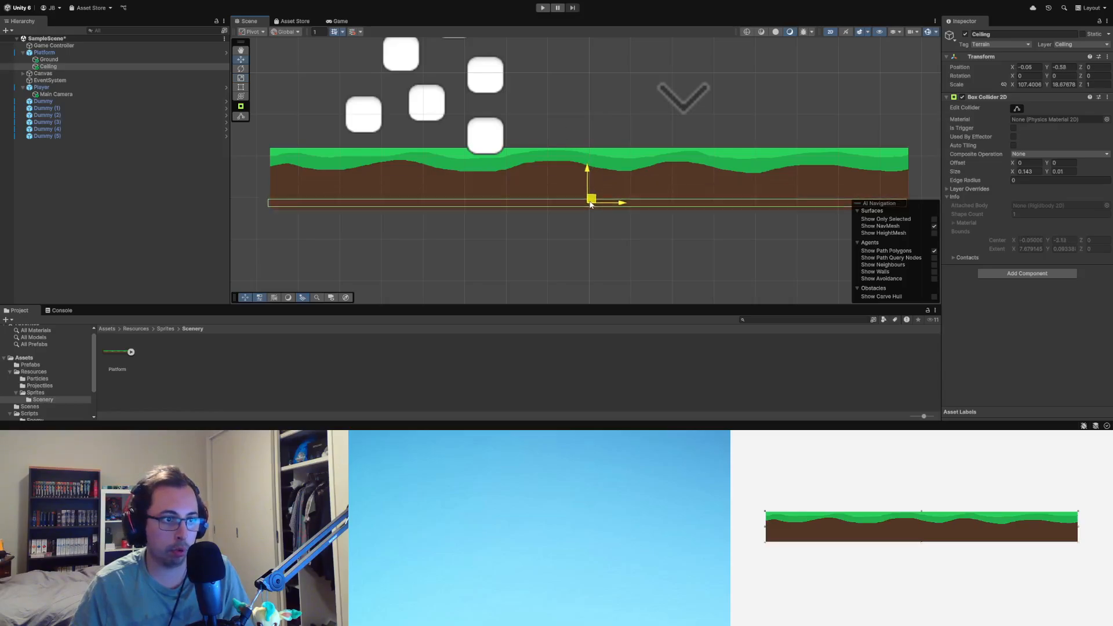
pyautogui.hotkey('ctrl', 'z')
pyautogui.moveTo(589, 148); pyautogui.dragTo(588, 167)
pyautogui.scroll(5, 575, 218)
pyautogui.scroll(3, 592, 198)
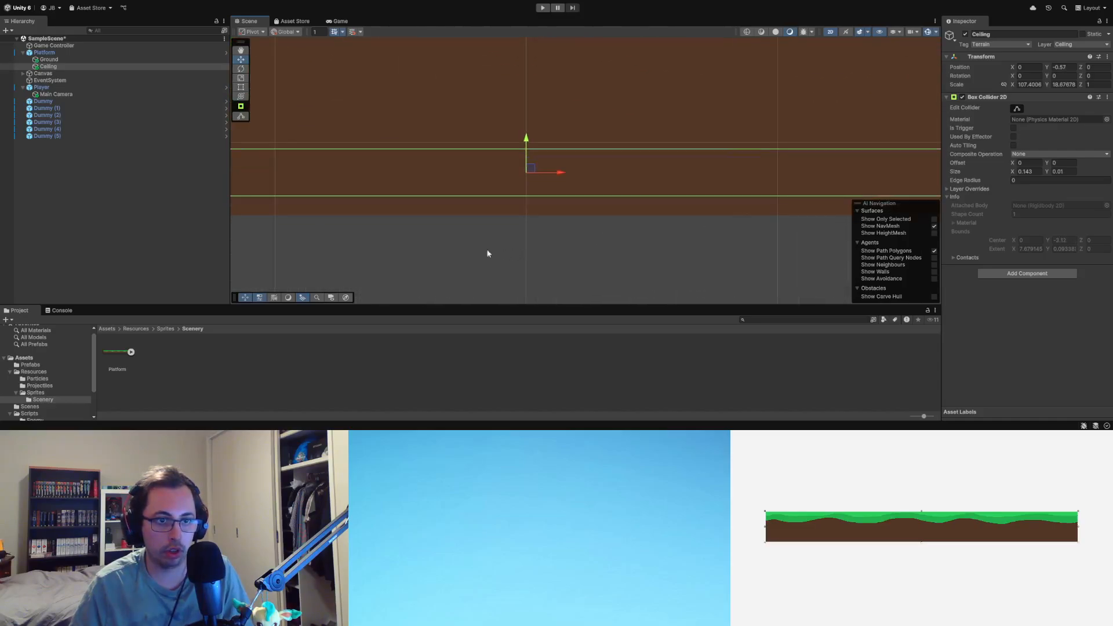
pyautogui.moveTo(544, 115); pyautogui.dragTo(549, 141)
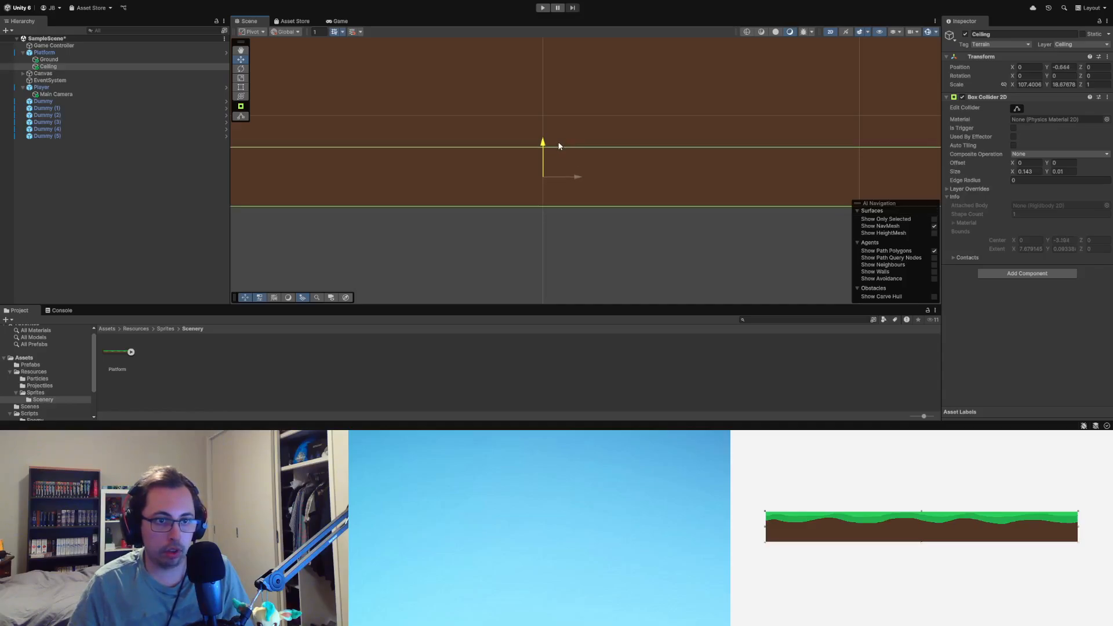
pyautogui.scroll(-2, 598, 148)
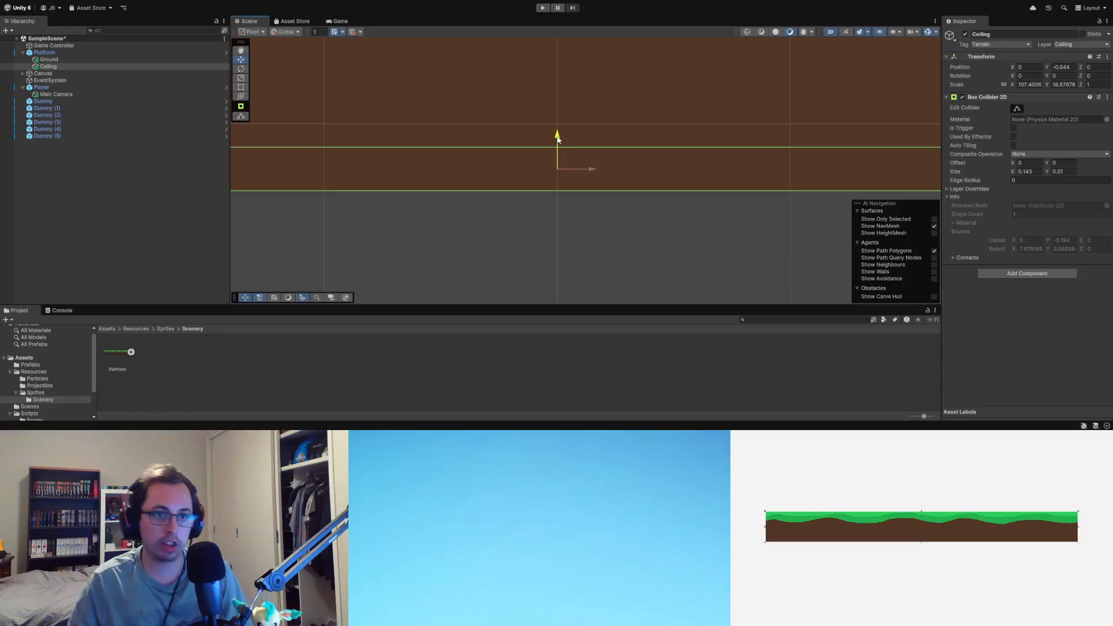
pyautogui.moveTo(558, 139); pyautogui.dragTo(561, 137)
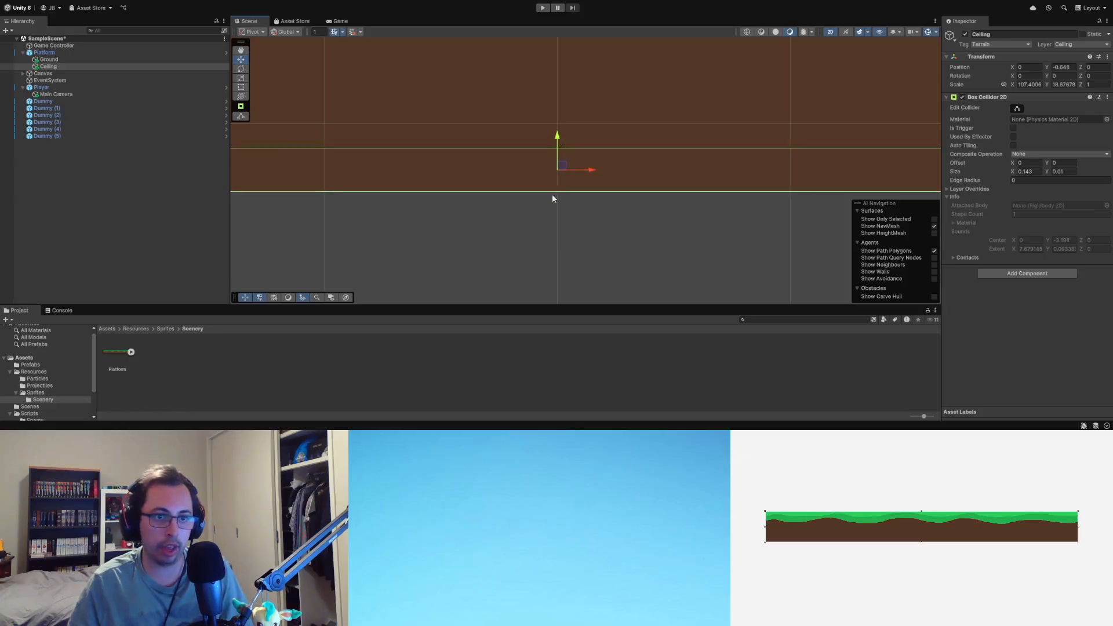
# Step: Fine-tune the Ceiling's vertical position to about -0.646 so its collider meets the underside of the soil
pyautogui.scroll(3, 552, 194)
pyautogui.scroll(3, 552, 192)
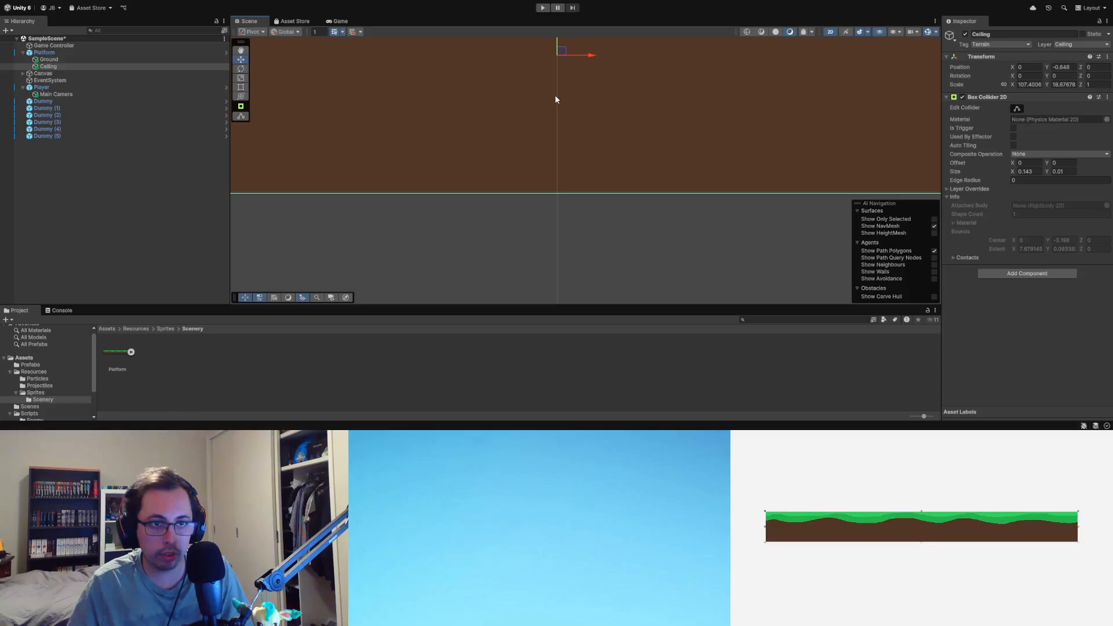
pyautogui.scroll(-4, 555, 95)
pyautogui.moveTo(554, 98); pyautogui.dragTo(549, 217, button='middle')
pyautogui.moveTo(515, 264); pyautogui.dragTo(529, 232, button='middle')
pyautogui.moveTo(564, 116); pyautogui.dragTo(566, 115)
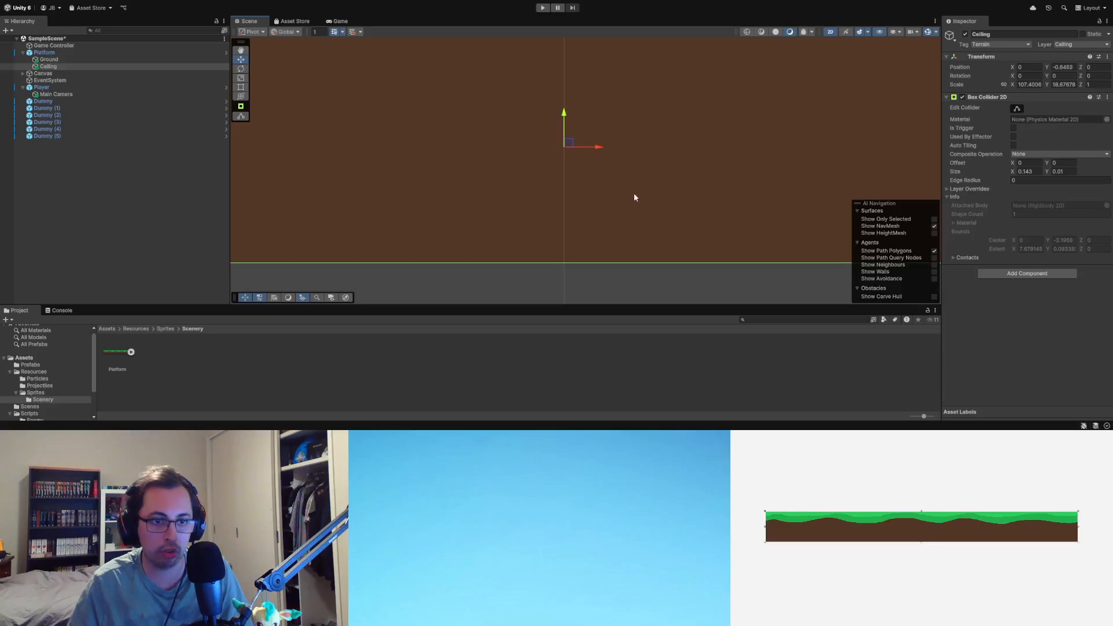
# Step: Lower the whole Platform object so that the grass surface sits clear below the lowest white block
pyautogui.scroll(-6, 626, 174)
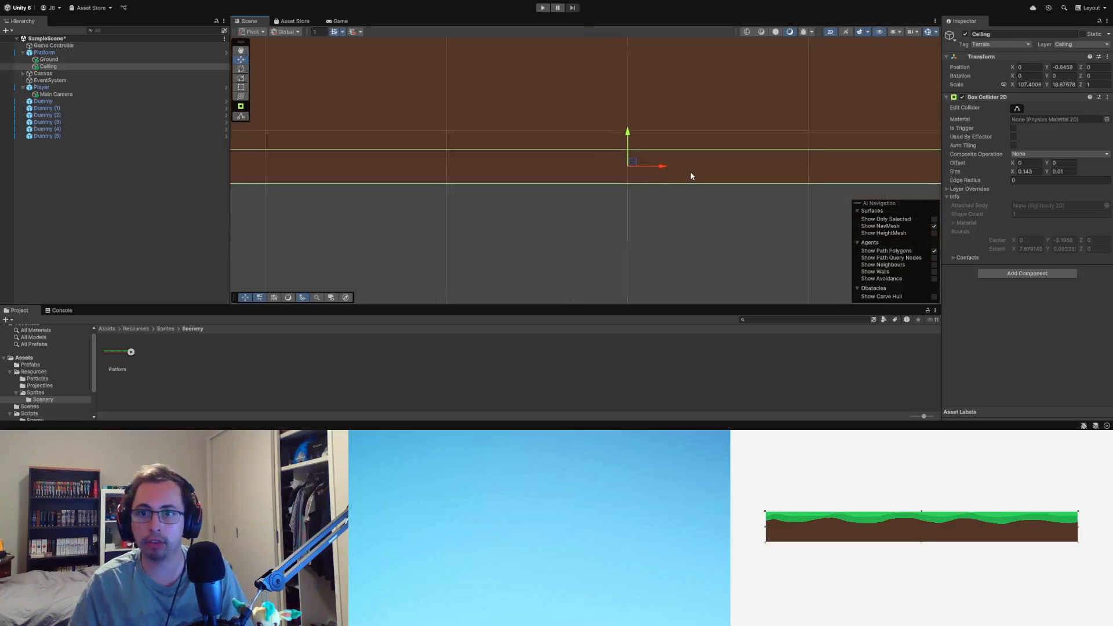
pyautogui.scroll(-5, 690, 176)
pyautogui.moveTo(742, 105); pyautogui.dragTo(685, 207, button='middle')
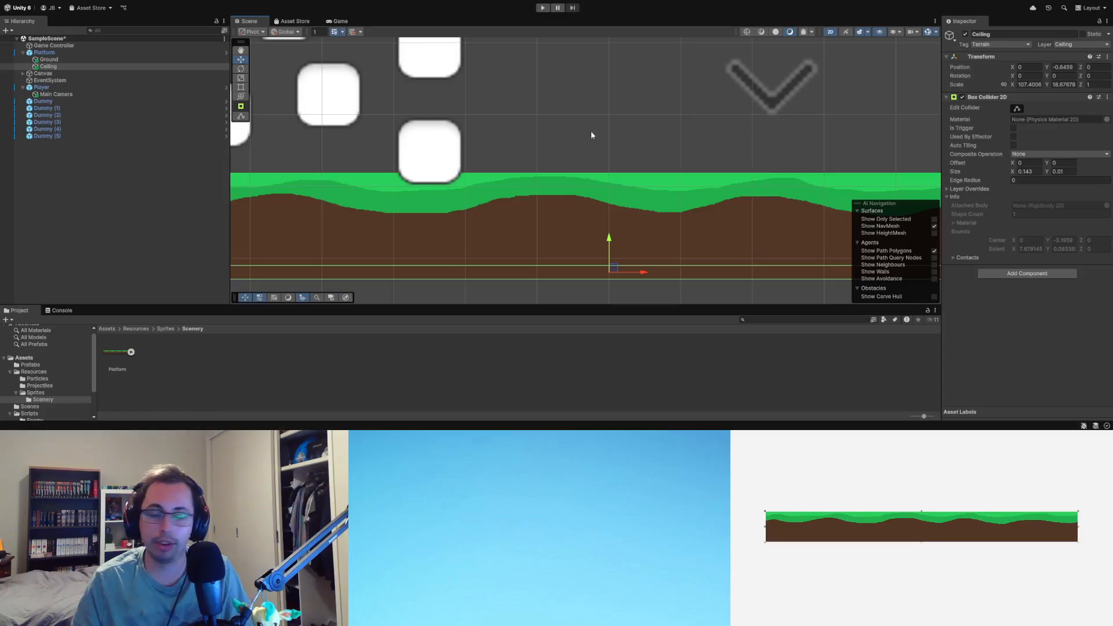
pyautogui.scroll(-5, 576, 120)
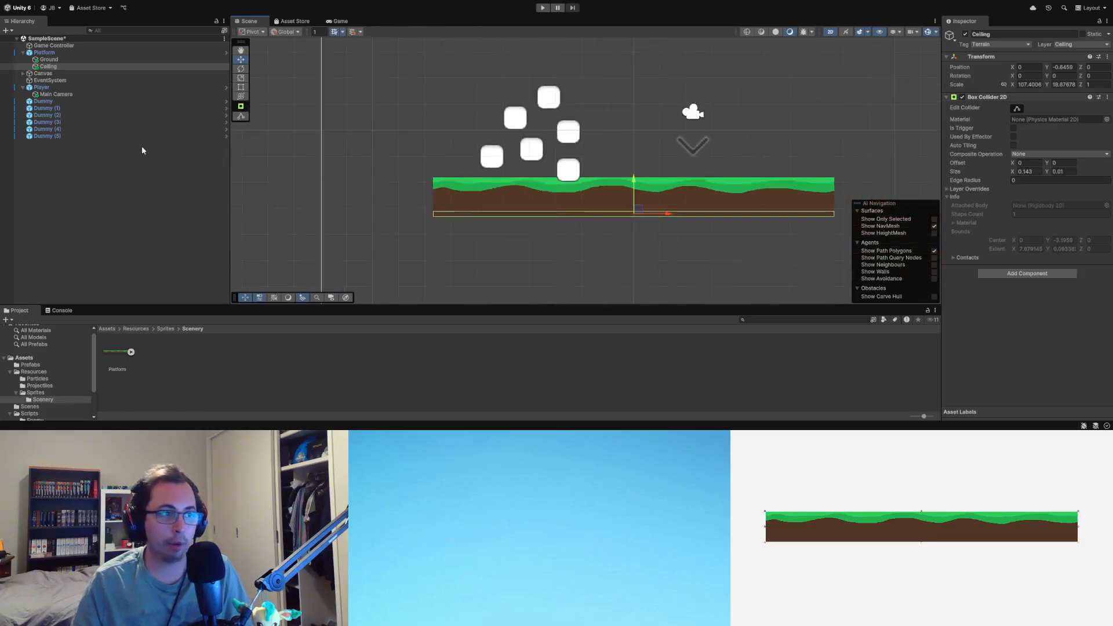
pyautogui.click(82, 53)
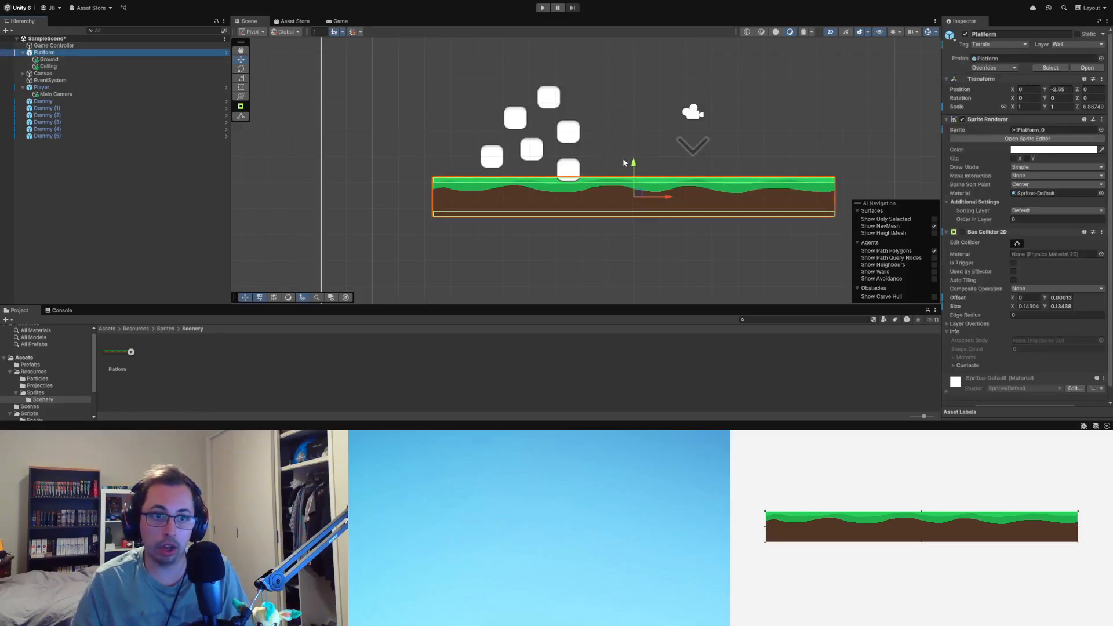
pyautogui.moveTo(634, 168)
pyautogui.mouseDown()
pyautogui.moveTo(635, 190)
pyautogui.moveTo(644, 183)
pyautogui.mouseUp()
pyautogui.click(749, 149)
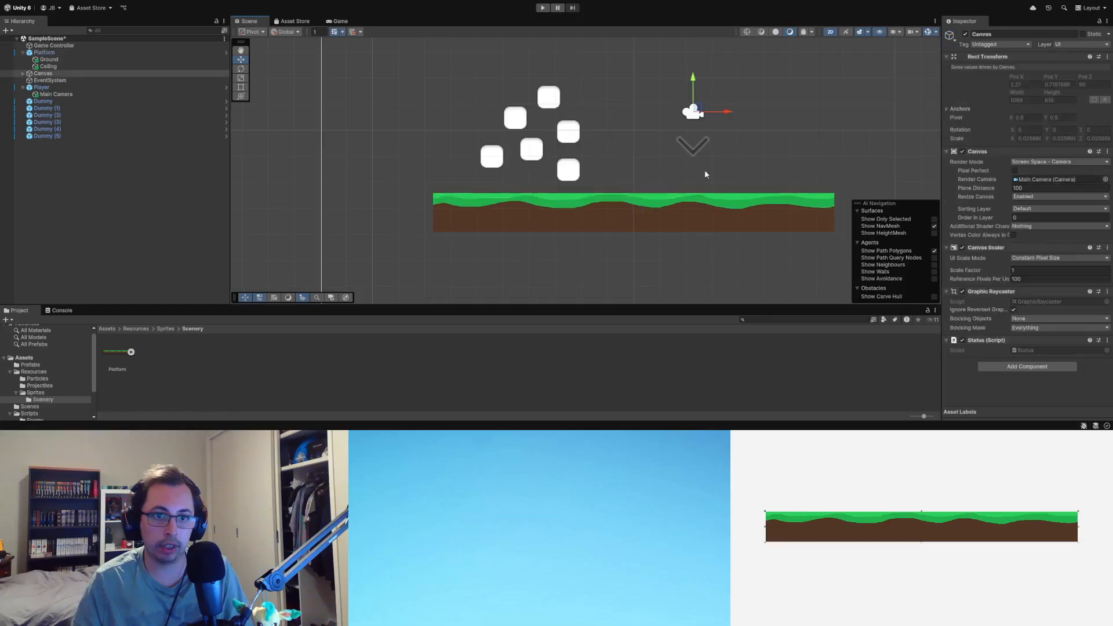
pyautogui.click(676, 200)
pyautogui.click(831, 151)
pyautogui.click(679, 221)
pyautogui.click(799, 133)
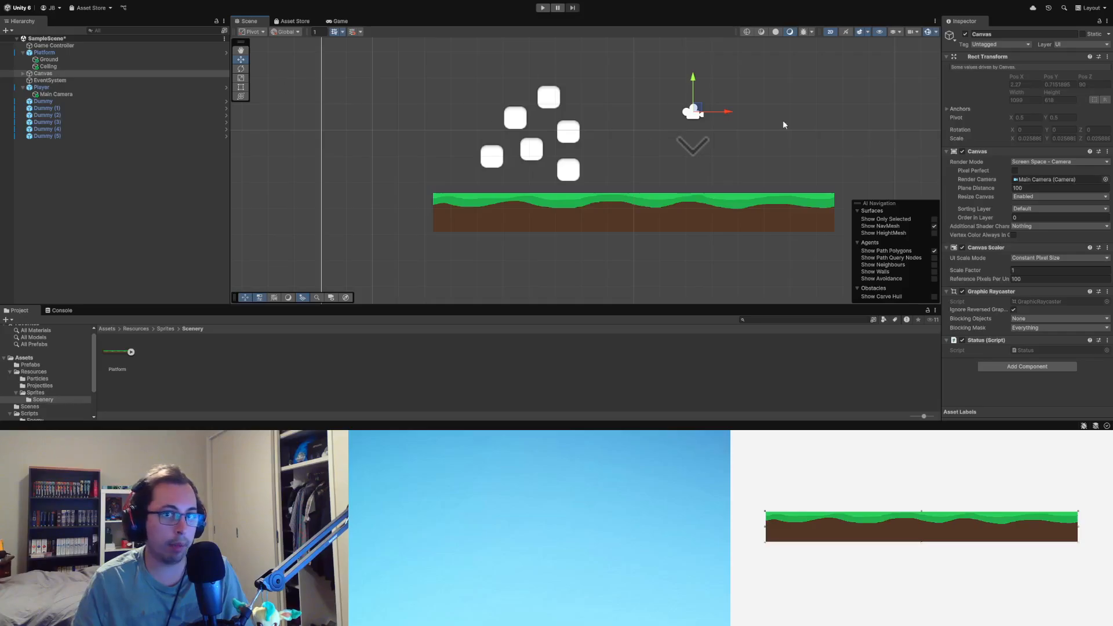
# Step: Play-test the scene by moving the player left and right and jumping around the platform to check its collisions
pyautogui.scroll(-3, 783, 125)
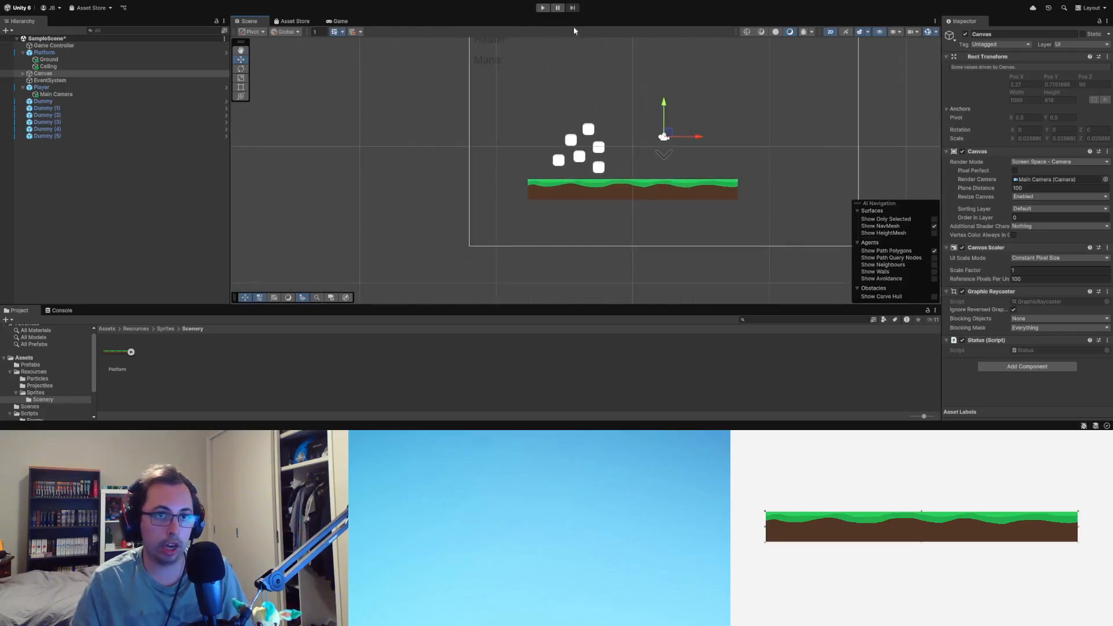
pyautogui.click(542, 8)
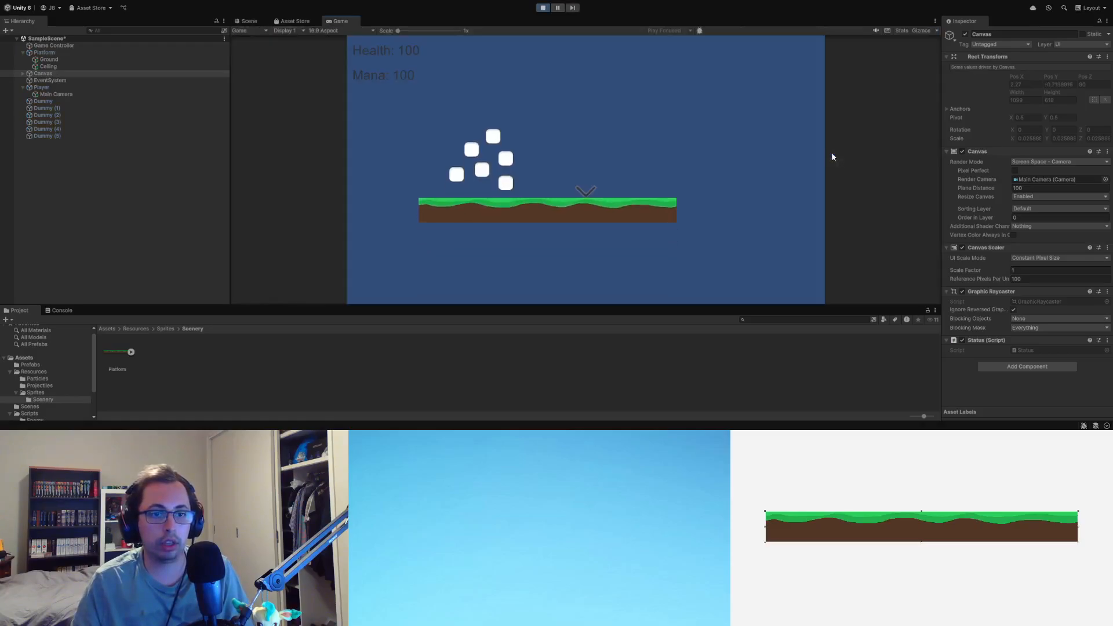
pyautogui.press('d')
pyautogui.press('space')
pyautogui.press('d')
pyautogui.press('space')
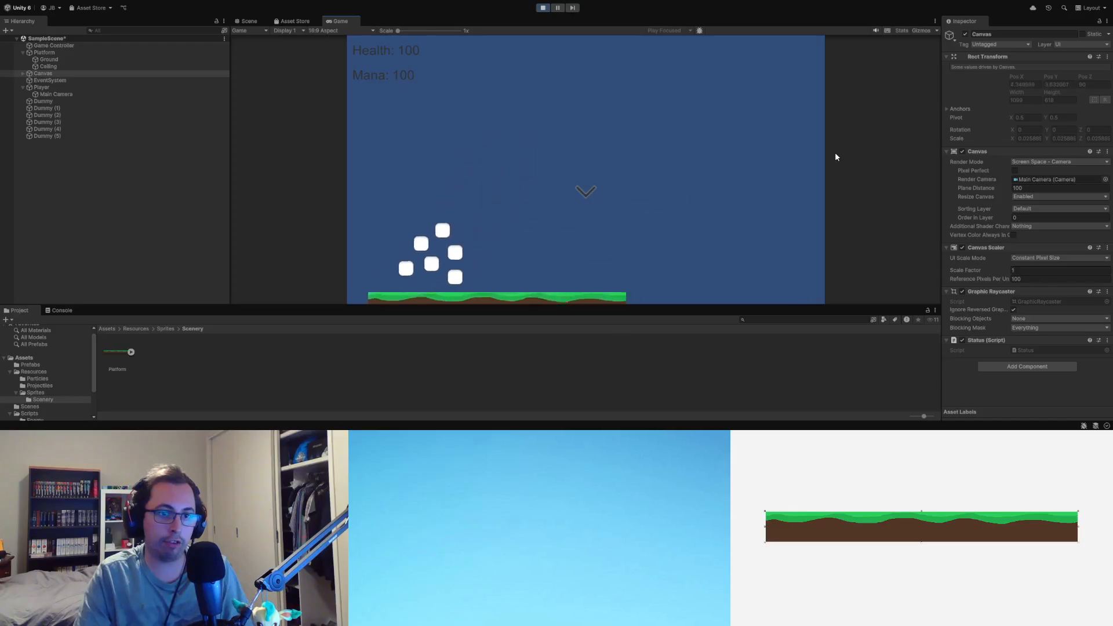
pyautogui.press('a')
pyautogui.press('space')
pyautogui.press('d')
pyautogui.press('space')
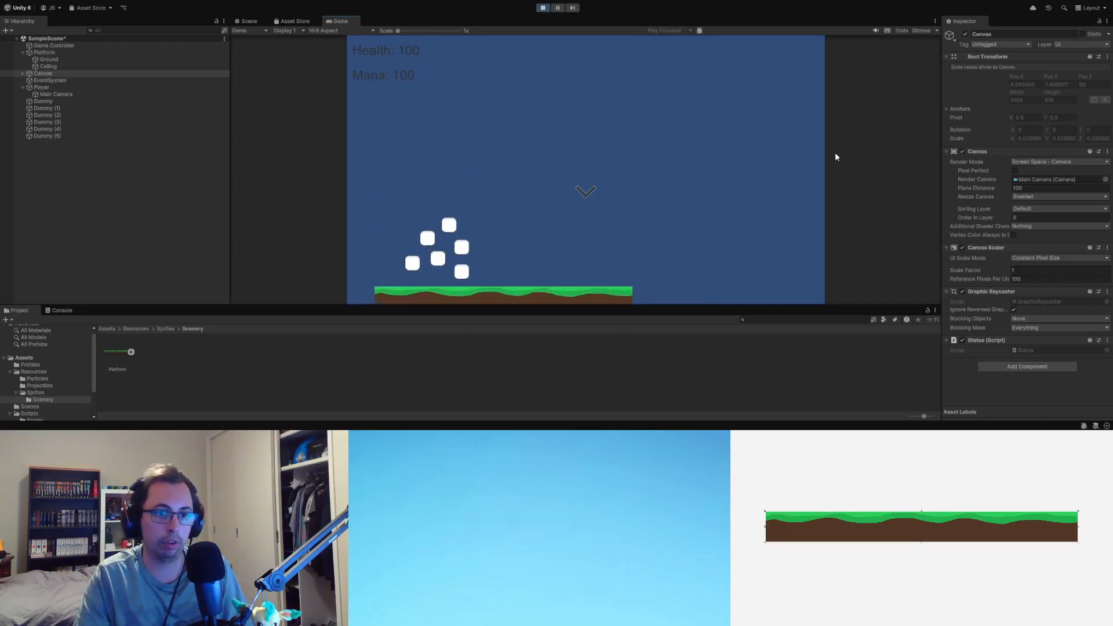
pyautogui.press('a')
pyautogui.press('d')
pyautogui.press('space')
pyautogui.press('a')
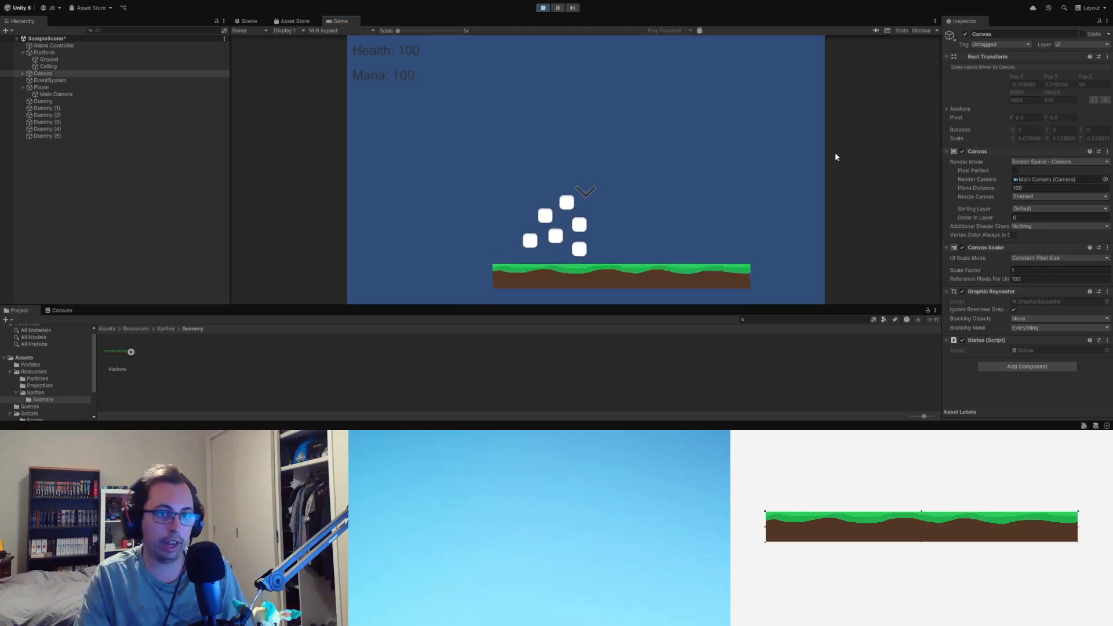
pyautogui.press('d')
pyautogui.press('space')
pyautogui.press('a')
pyautogui.press('space')
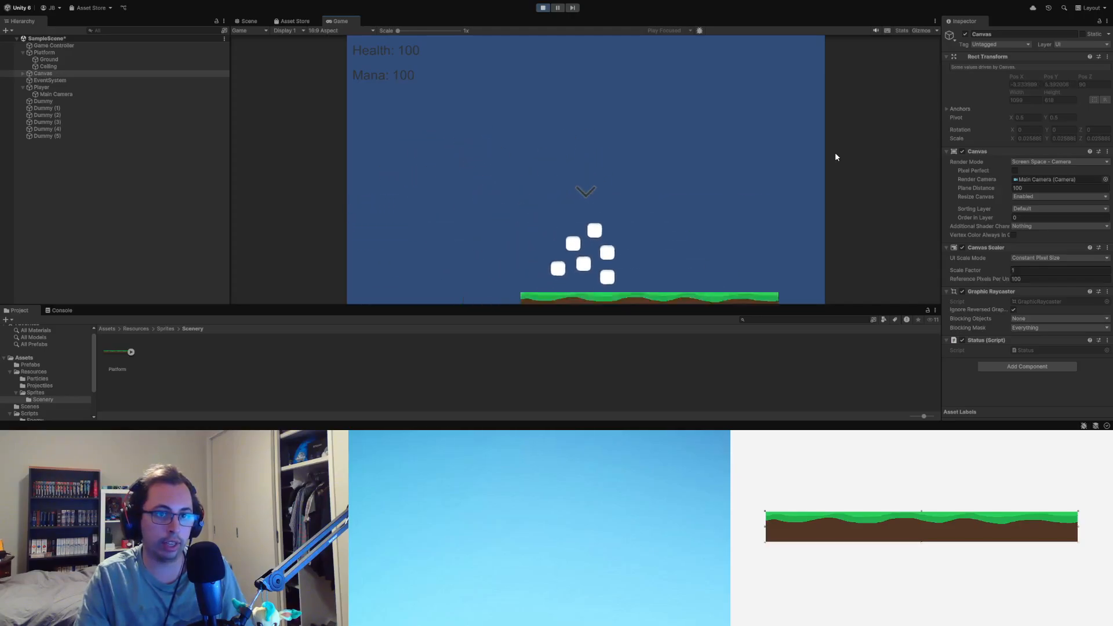
pyautogui.press('d')
pyautogui.press('a')
pyautogui.press('space')
pyautogui.press('d')
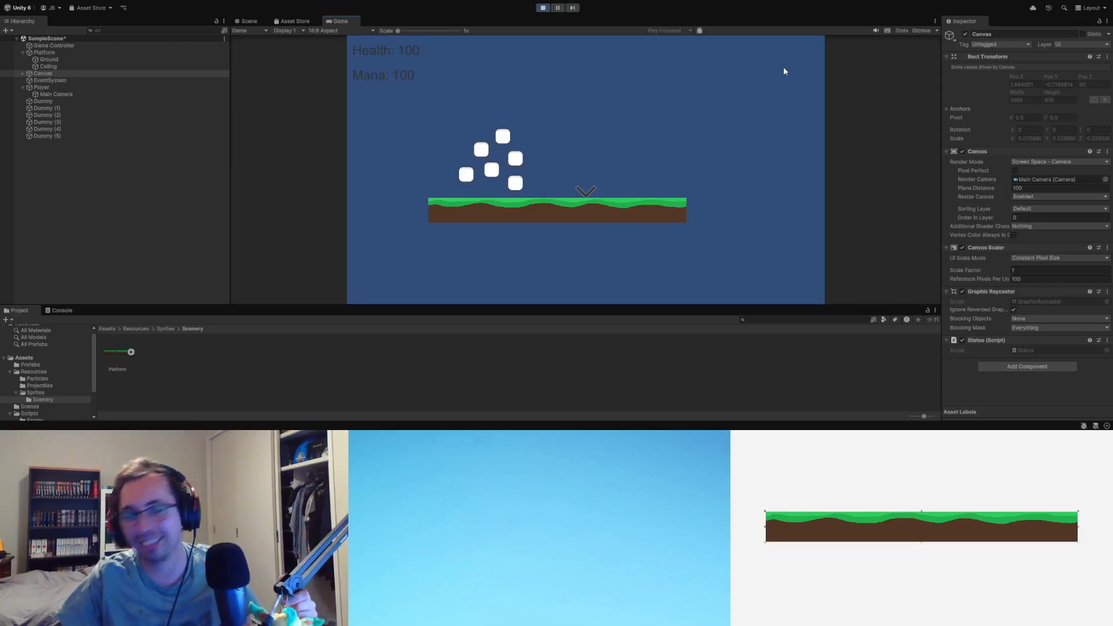
# Step: Stop the play-test and frame the platform, white blocks and player in the scene editing view
pyautogui.click(541, 8)
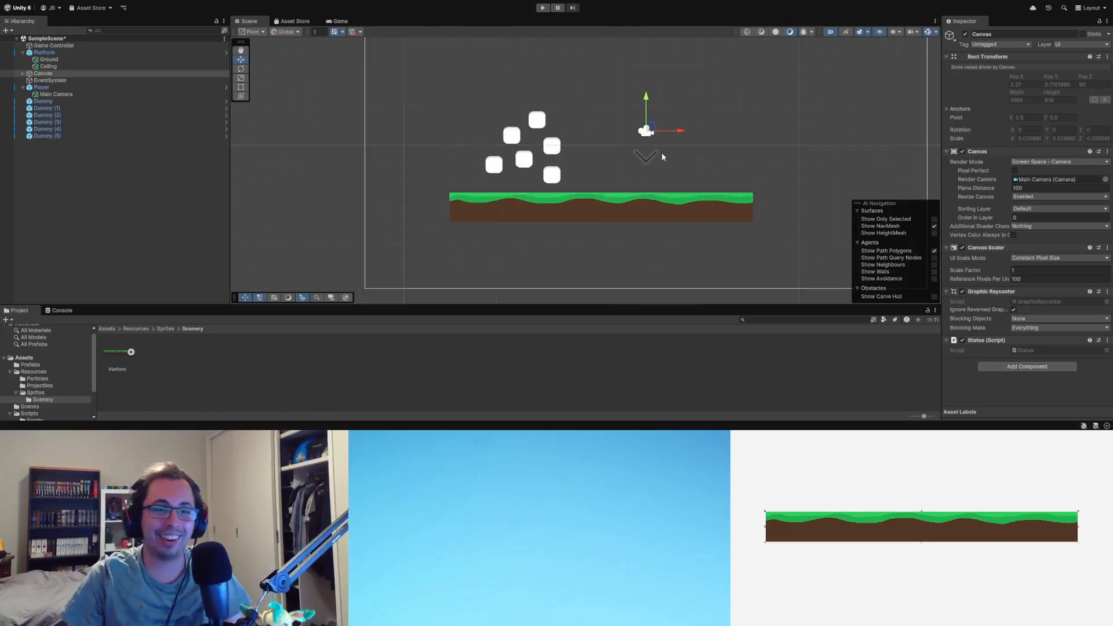
pyautogui.scroll(4, 662, 157)
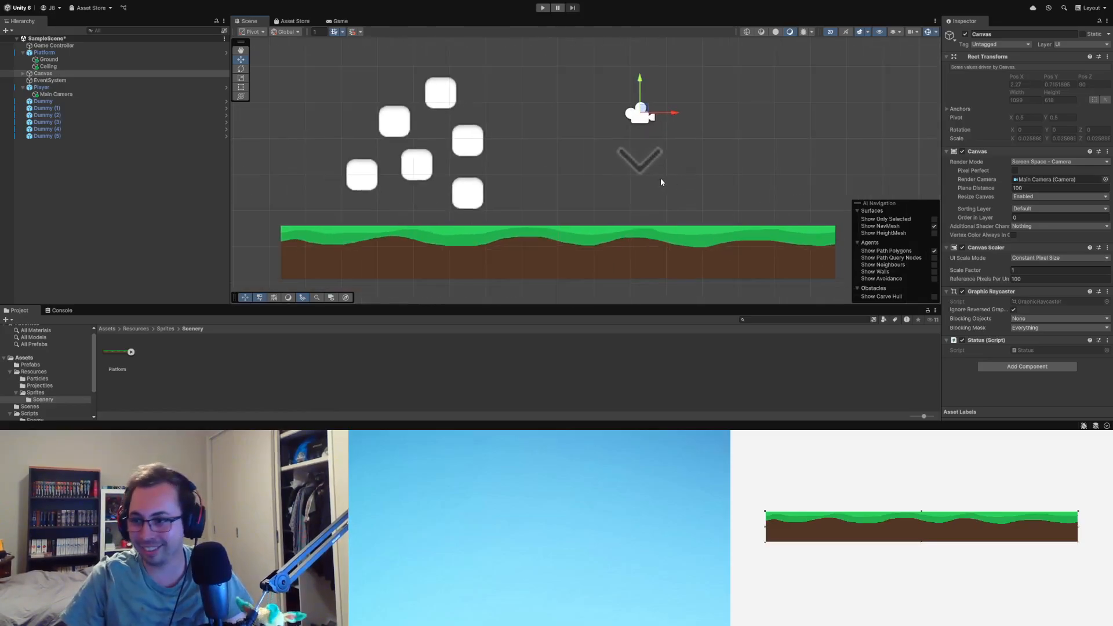
pyautogui.scroll(-2, 664, 180)
pyautogui.moveTo(686, 177); pyautogui.dragTo(618, 199, button='middle')
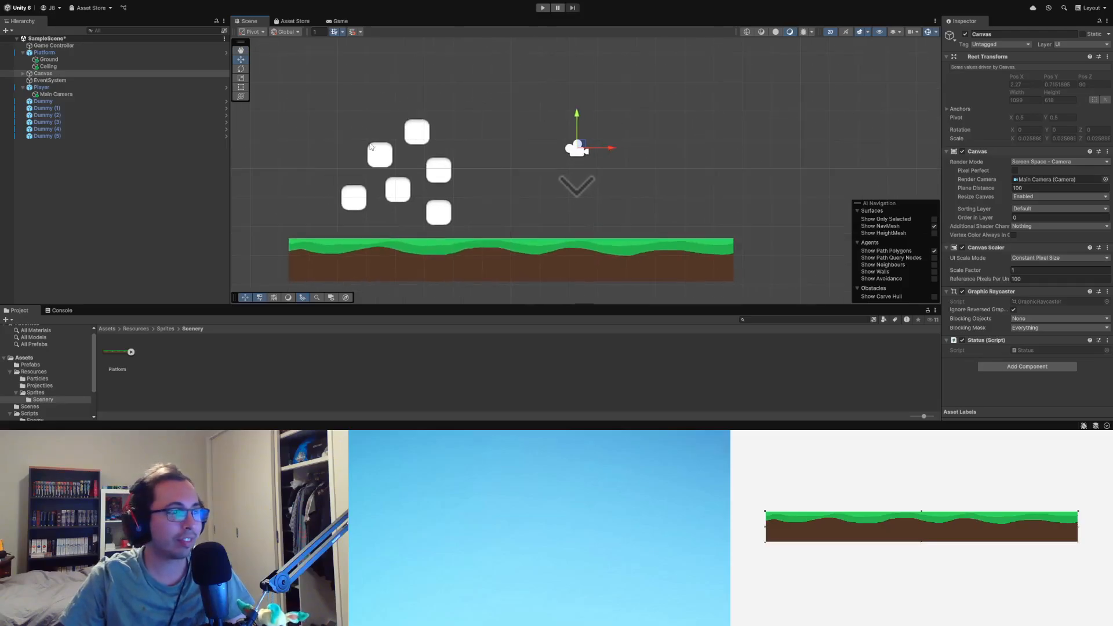
pyautogui.click(586, 186)
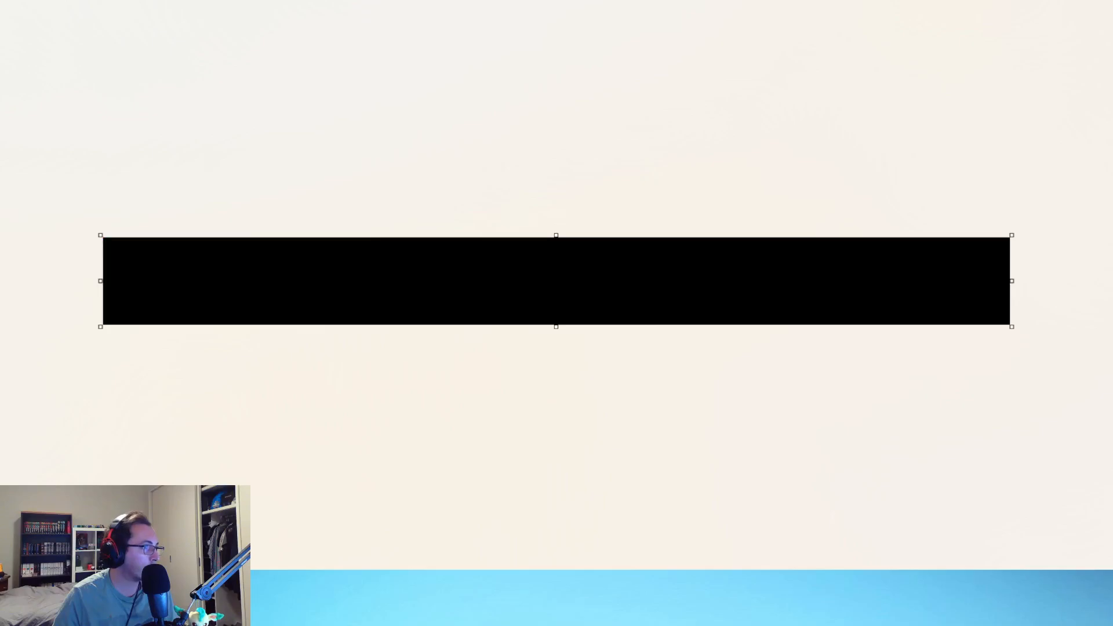
# Step: Switch to Paint, reshape the wide canvas into a tall, narrow portrait format and erase everything on it
pyautogui.moveTo(101, 281); pyautogui.dragTo(791, 313)
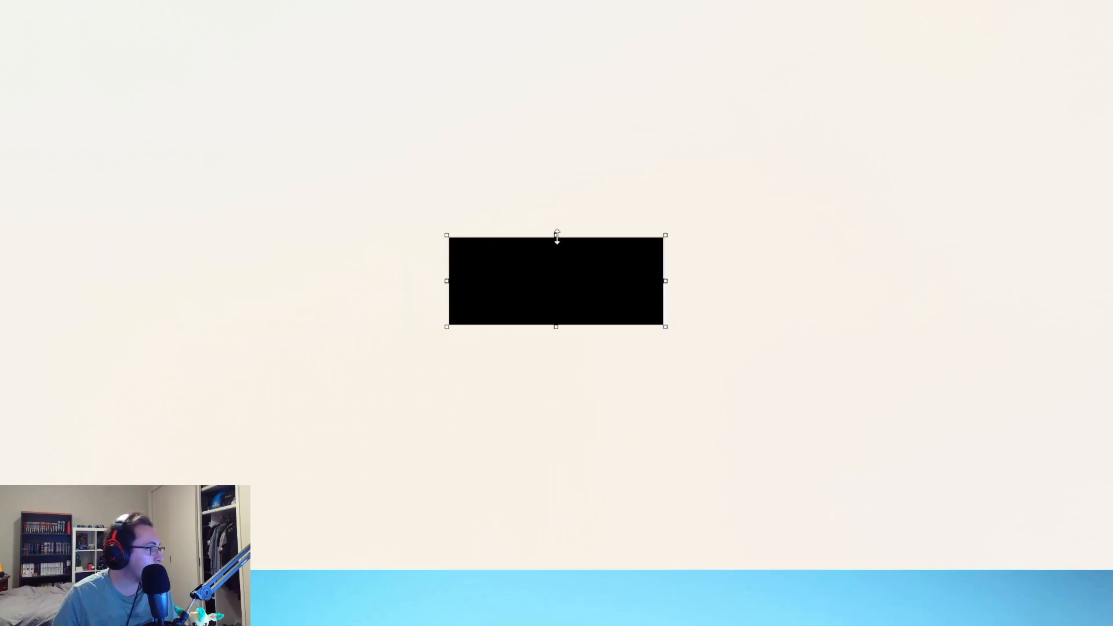
pyautogui.moveTo(556, 236); pyautogui.dragTo(565, 197)
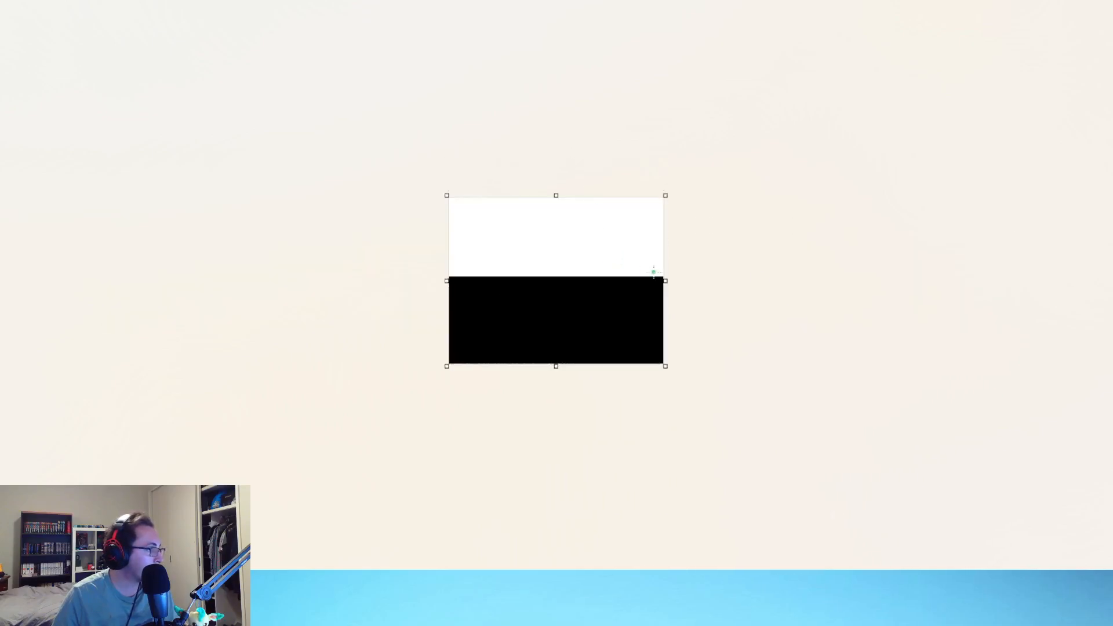
pyautogui.keyDown('ctrl'); pyautogui.moveTo(666, 281); pyautogui.dragTo(618, 280); pyautogui.keyUp('ctrl')
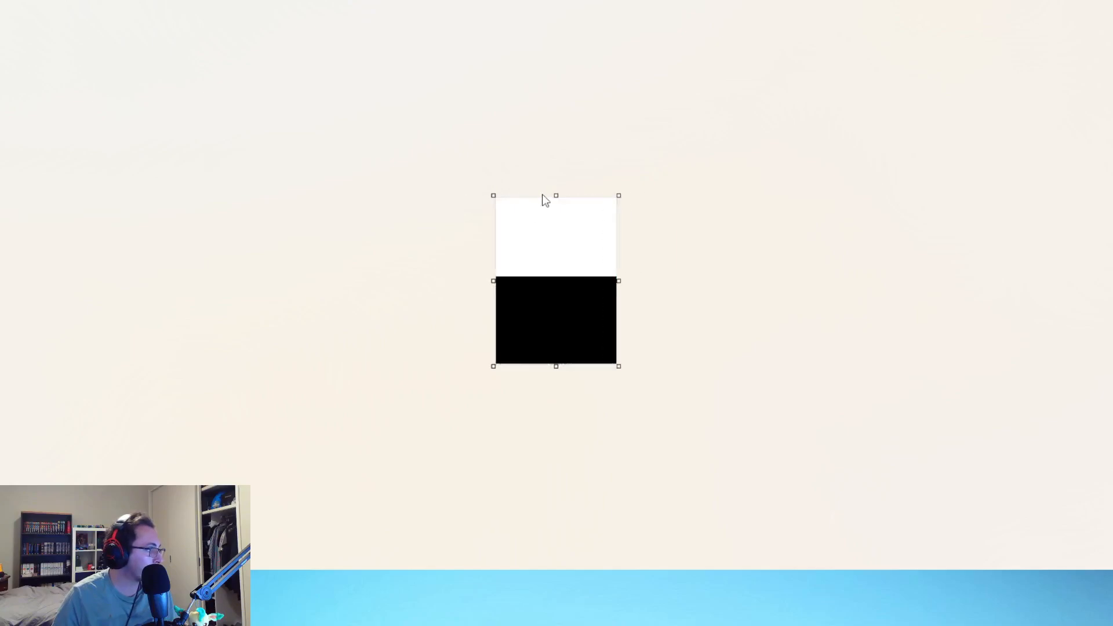
pyautogui.moveTo(556, 196); pyautogui.dragTo(560, 165)
pyautogui.keyDown('ctrl'); pyautogui.scroll(2, 449, 352); pyautogui.keyUp('ctrl')
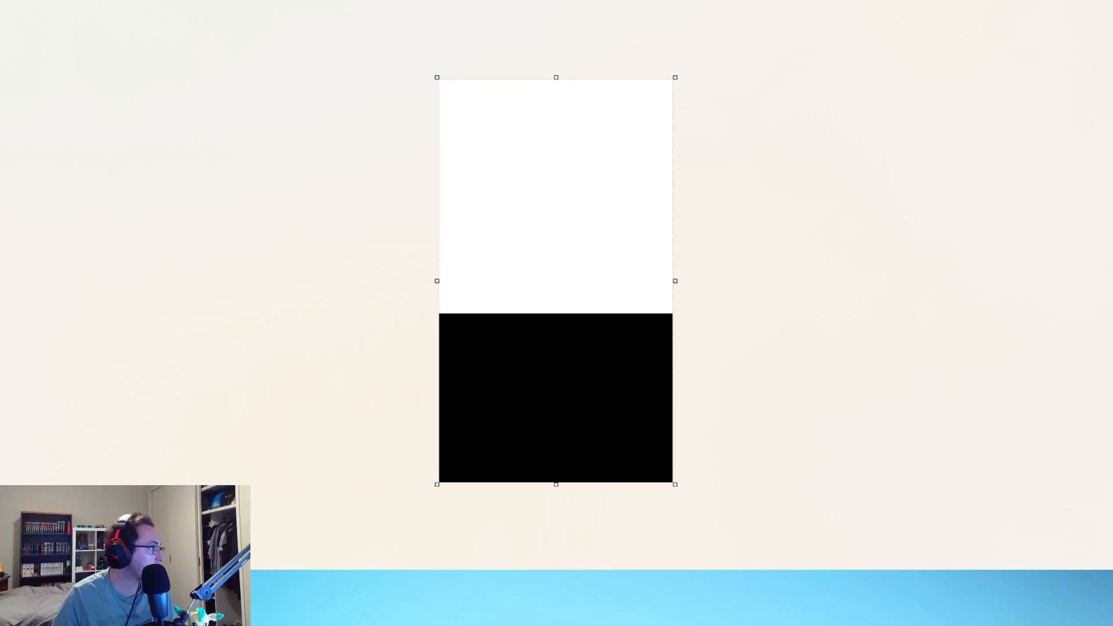
pyautogui.hotkey('ctrl', 'a')
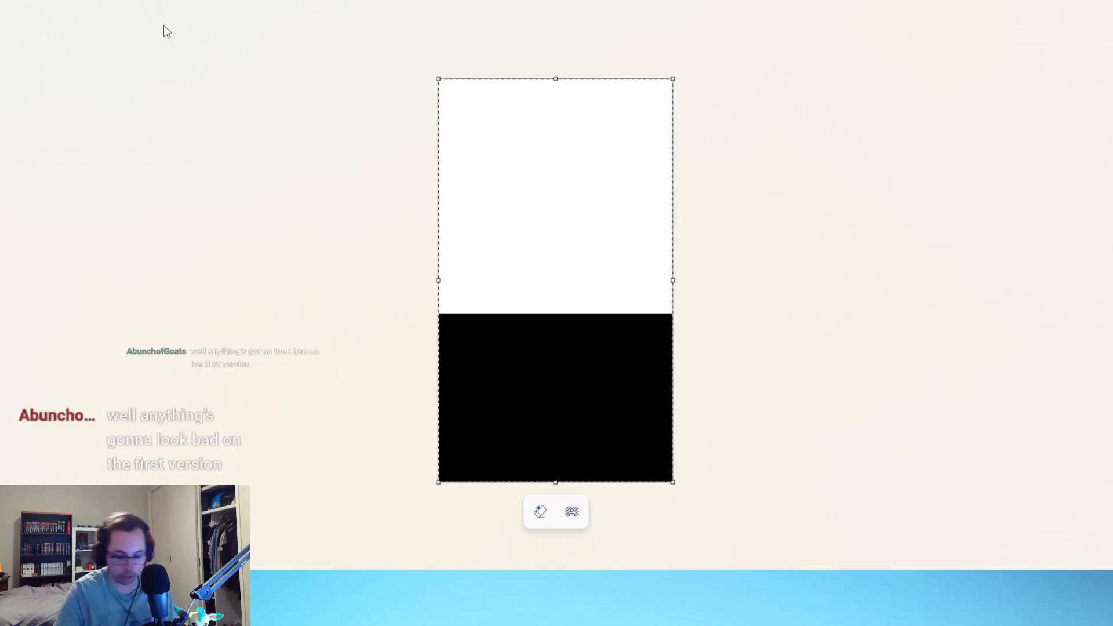
pyautogui.press('Delete')
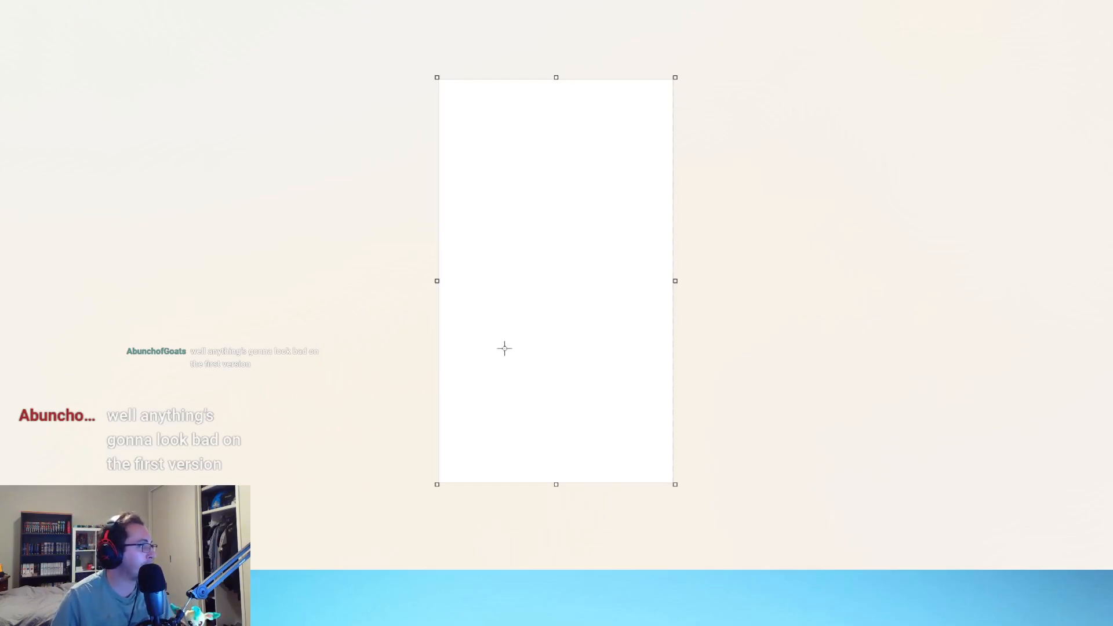
# Step: Undo a trial vertical stroke, and draw a thick purple line down the full height of the canvas's left edge
pyautogui.scroll(2, 554, 377)
pyautogui.scroll(-1, 544, 375)
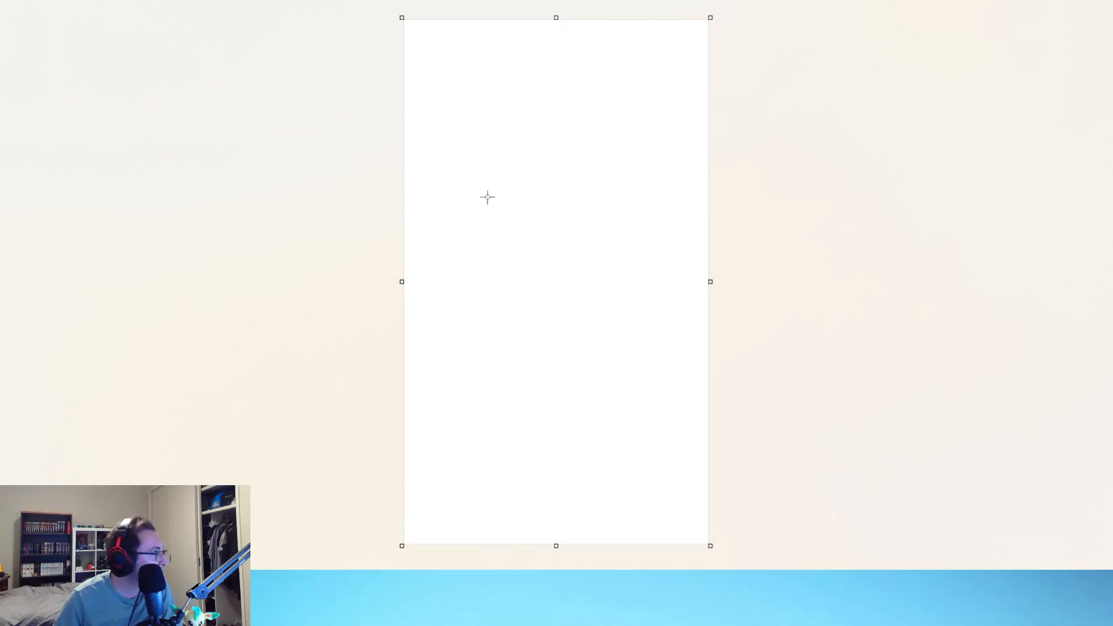
pyautogui.moveTo(490, 183); pyautogui.dragTo(488, 347)
pyautogui.hotkey('ctrl', 'z')
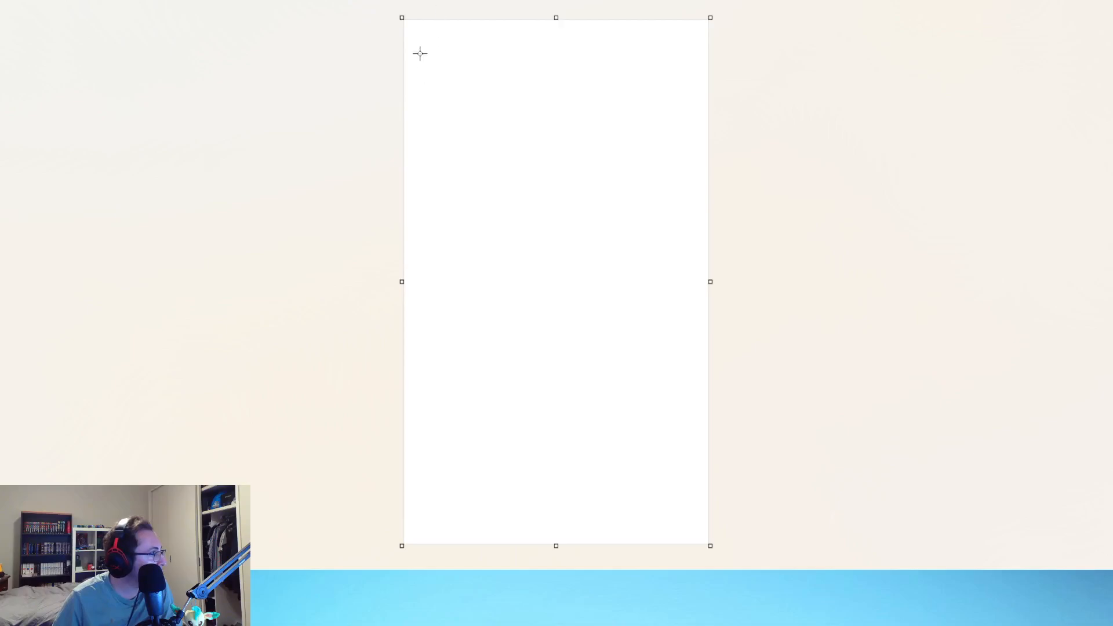
pyautogui.moveTo(406, 25)
pyautogui.mouseDown()
pyautogui.moveTo(434, 521)
pyautogui.moveTo(411, 542)
pyautogui.mouseUp()
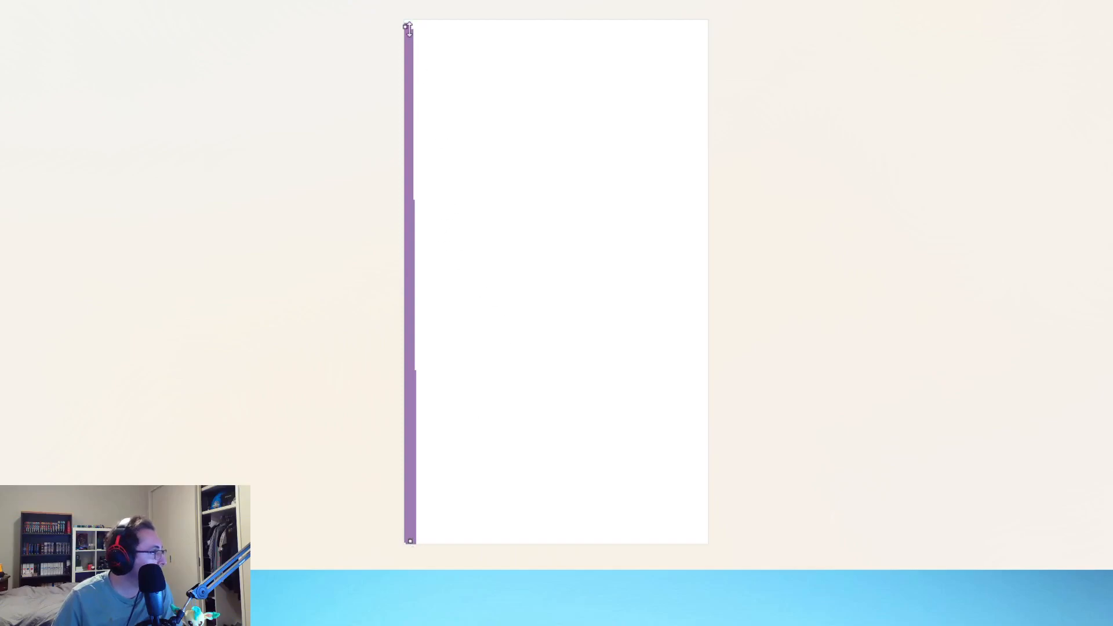